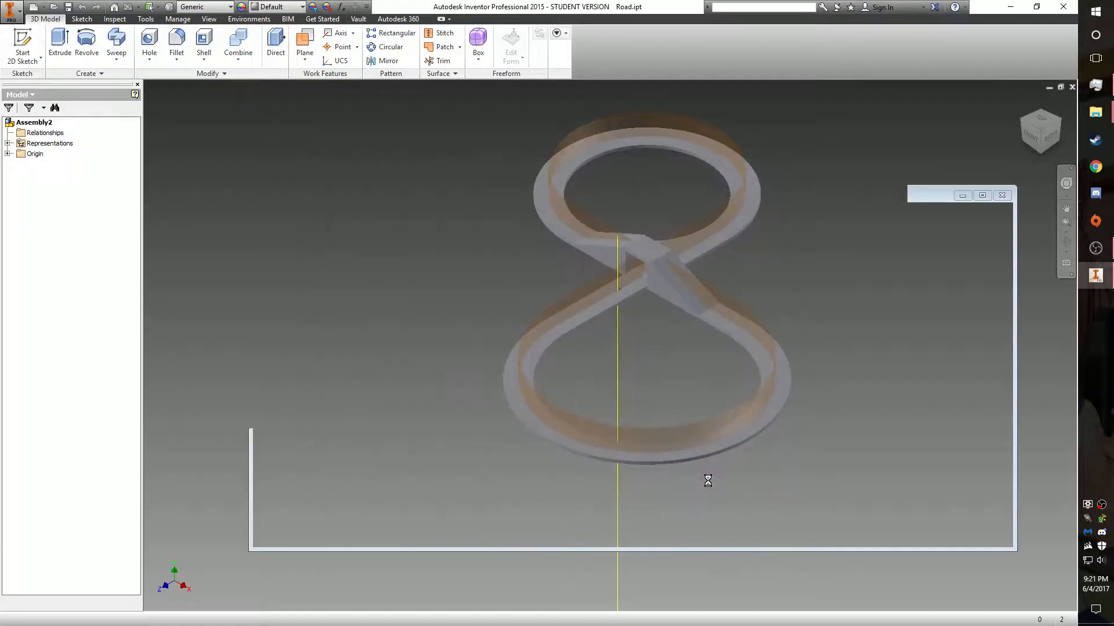
- Place one t9_bed.ipt component in the assembly
left_click(15, 40)
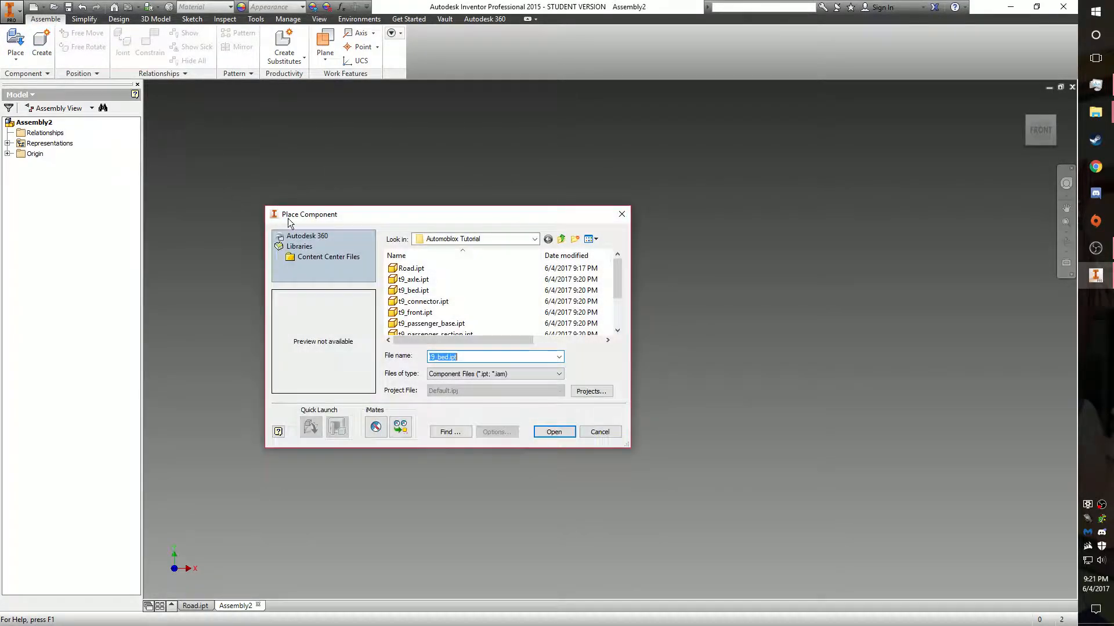
left_click(419, 280)
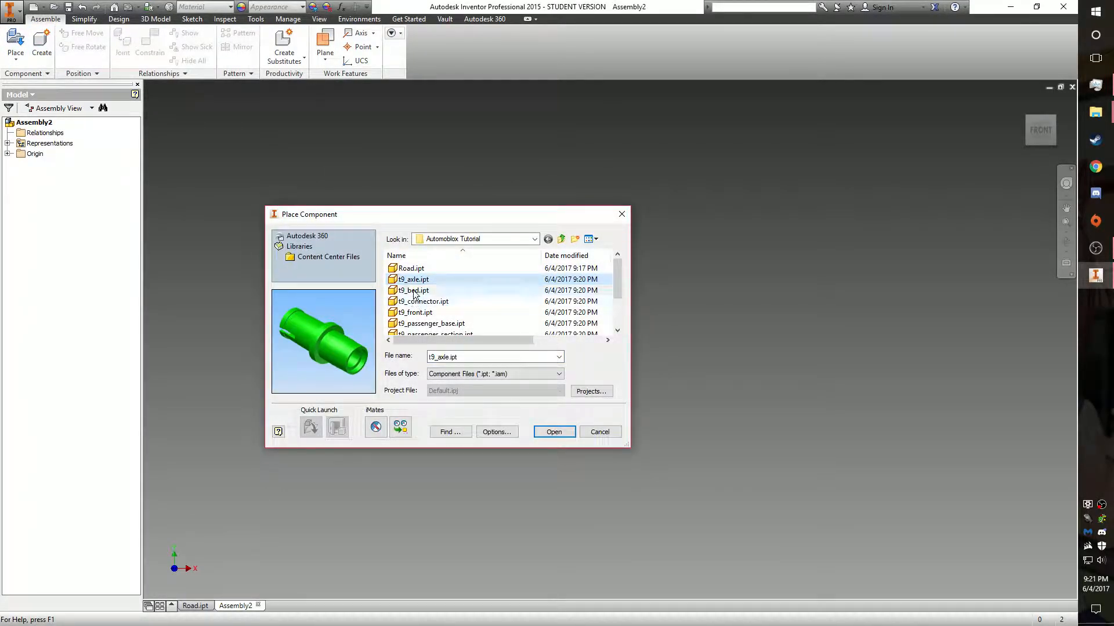
left_click(414, 290)
left_click(554, 432)
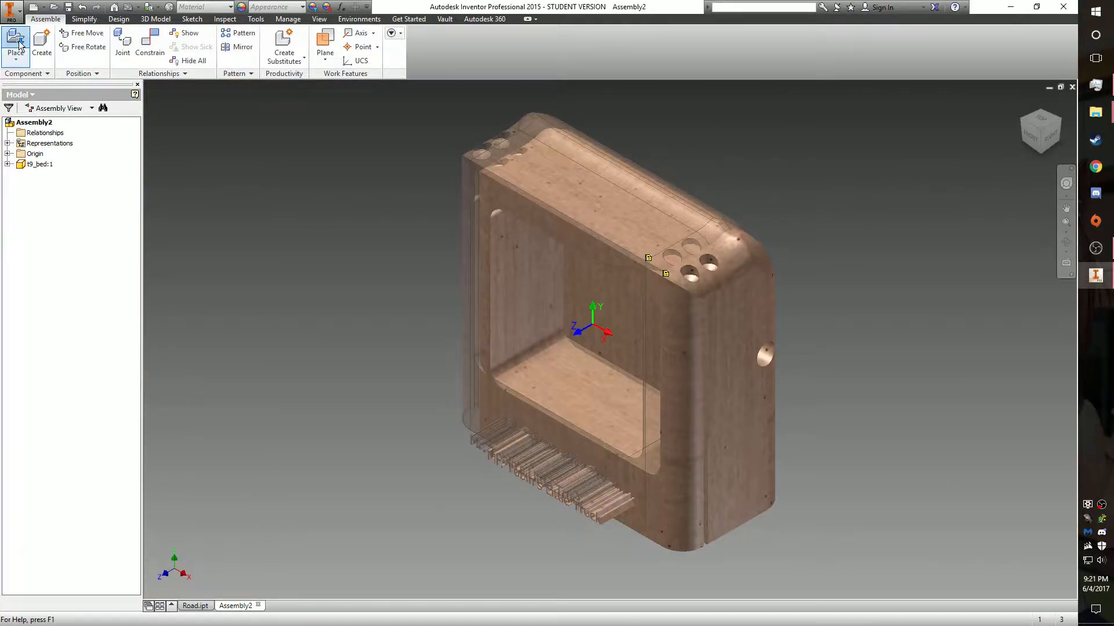
- Place one t9_front.ipt component in front of the bed
left_click(15, 41)
left_click(432, 301)
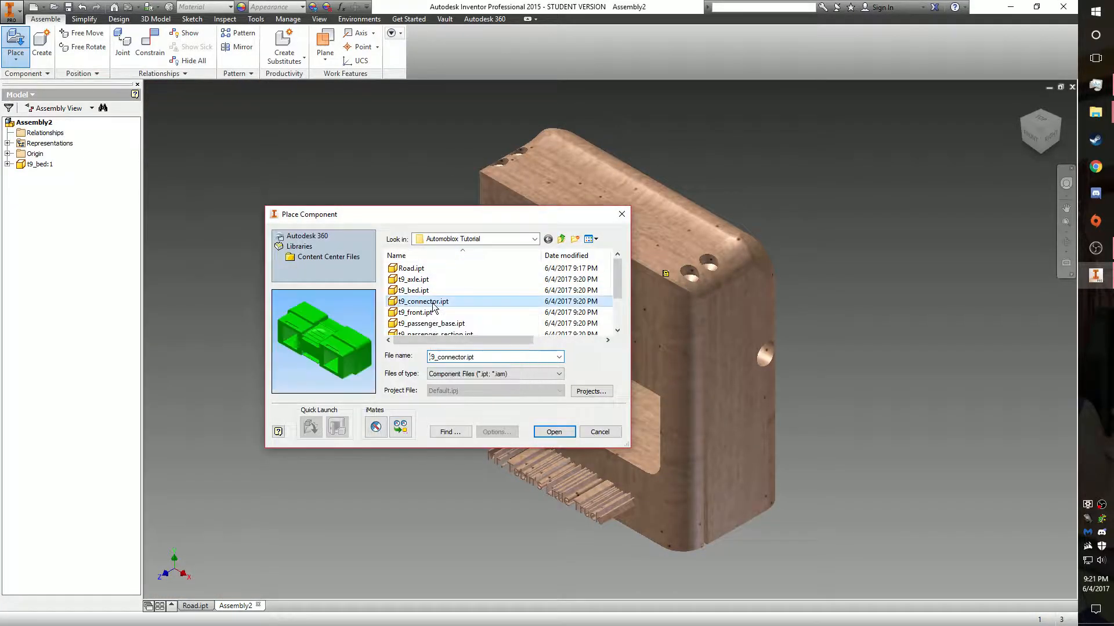
left_click(429, 312)
left_click(554, 432)
left_click(372, 410)
scroll(361, 320, "down", 5)
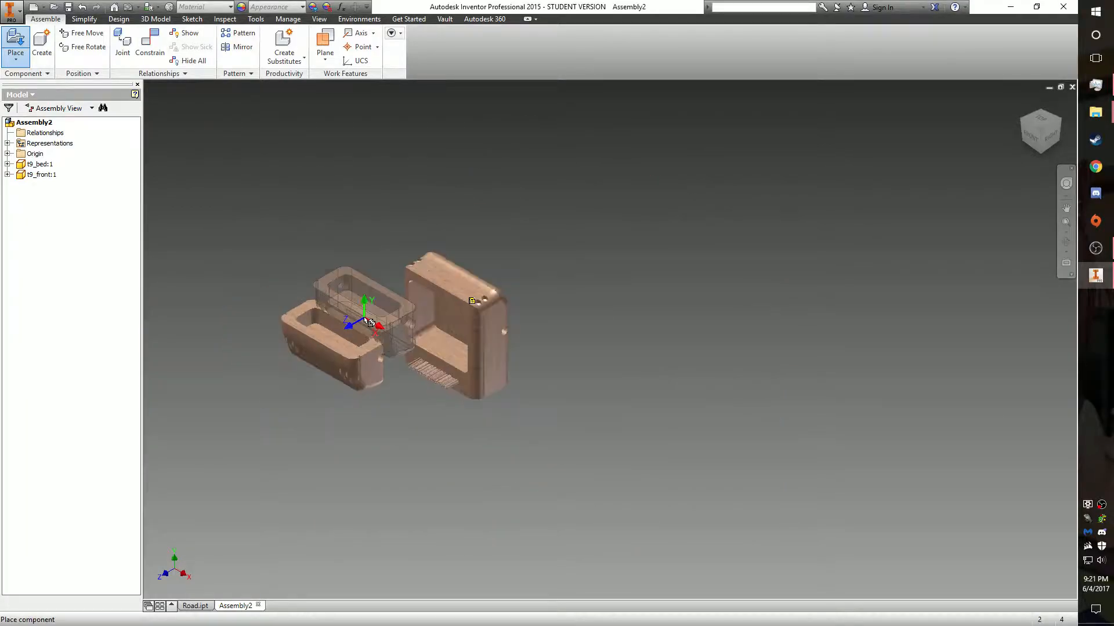
- Place one t9_passenger_base.ipt component beside the bed, away from the front part
left_click(7, 38)
left_click(430, 323)
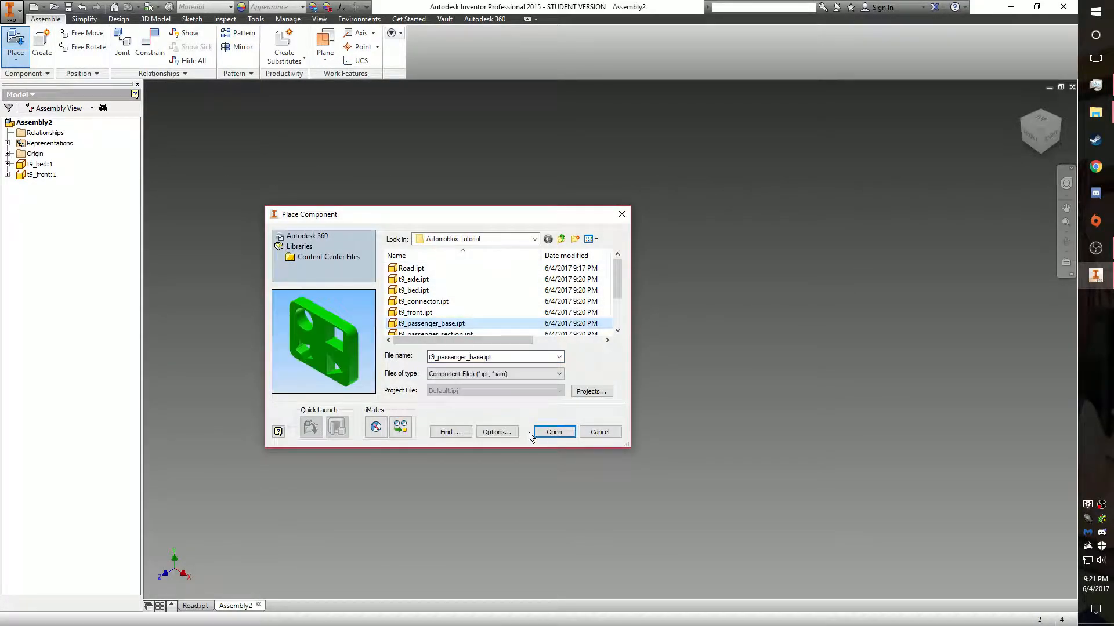
left_click(554, 432)
left_click(650, 326)
- Place one t9_passenger_section.ipt component above the bed
left_click(25, 49)
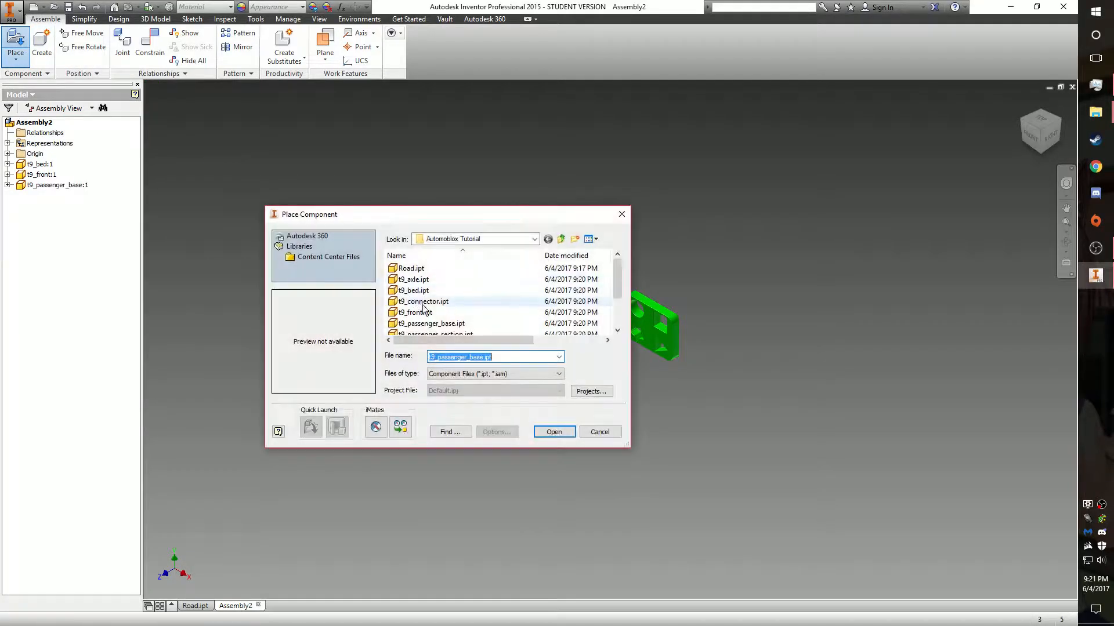
left_click(464, 334)
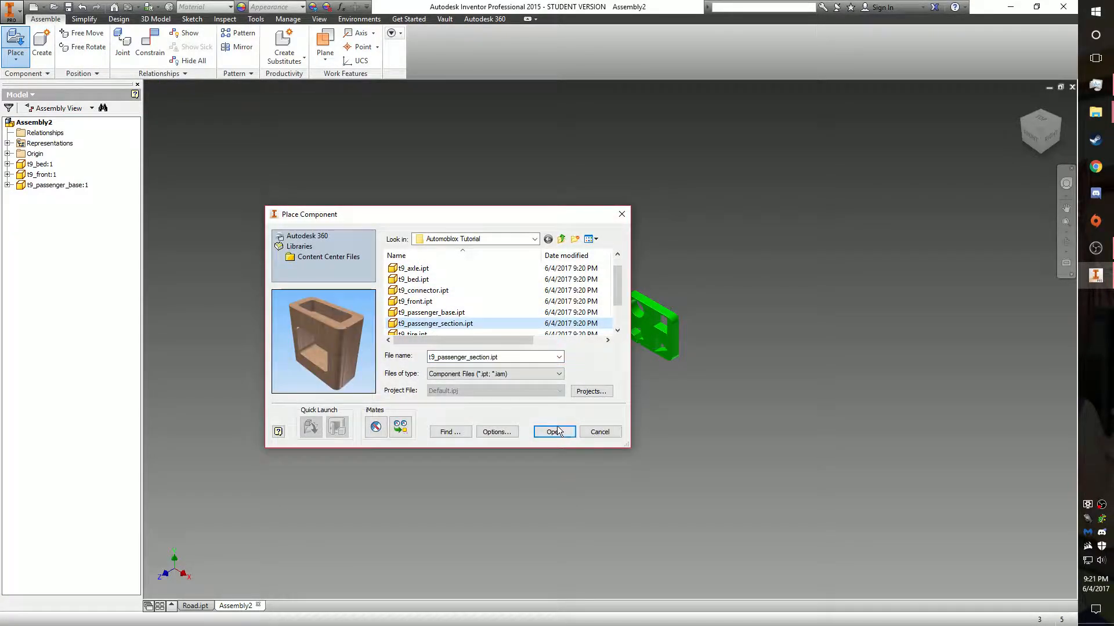
left_click(554, 432)
left_click(531, 174)
- Place one t9_windshield.ipt component above the front part, next to the passenger section
left_click(26, 41)
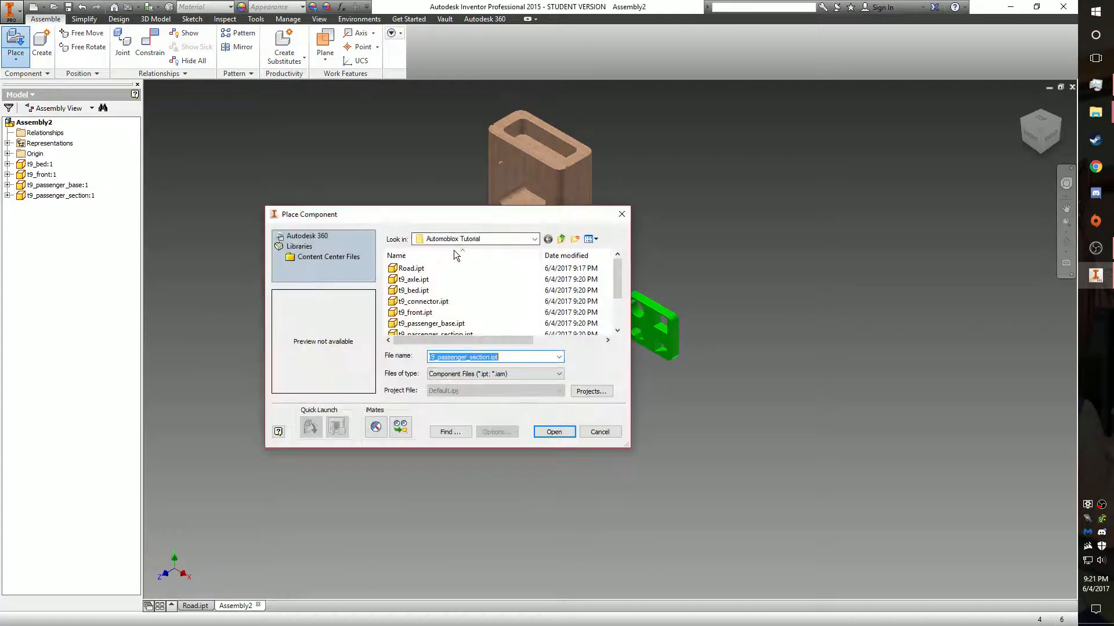
scroll(459, 281, "down", 1)
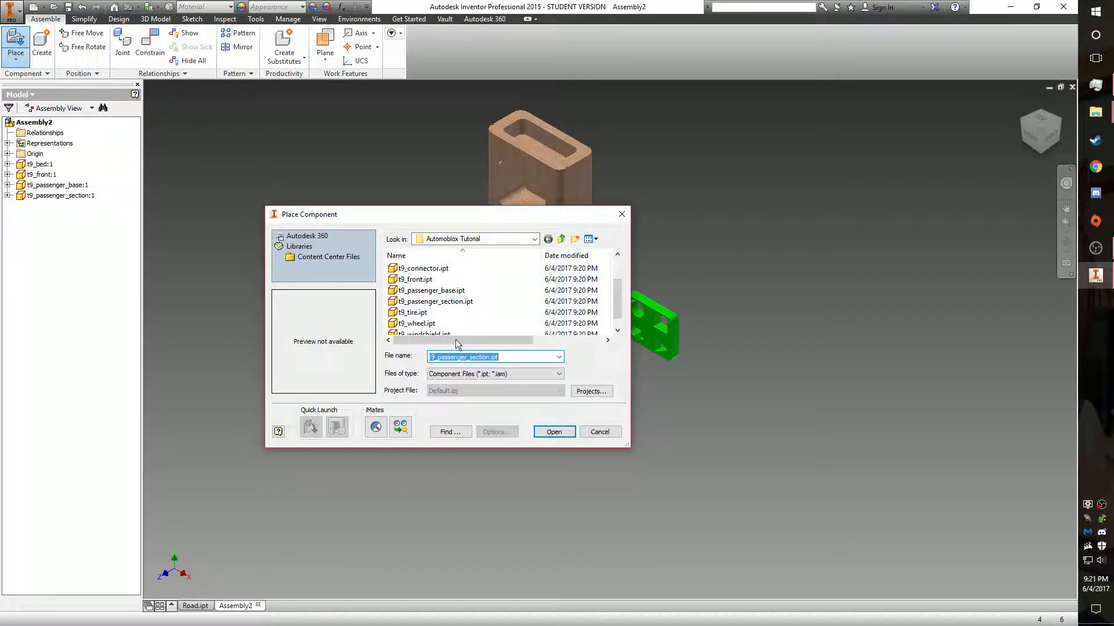
scroll(458, 325, "down", 1)
left_click(456, 322)
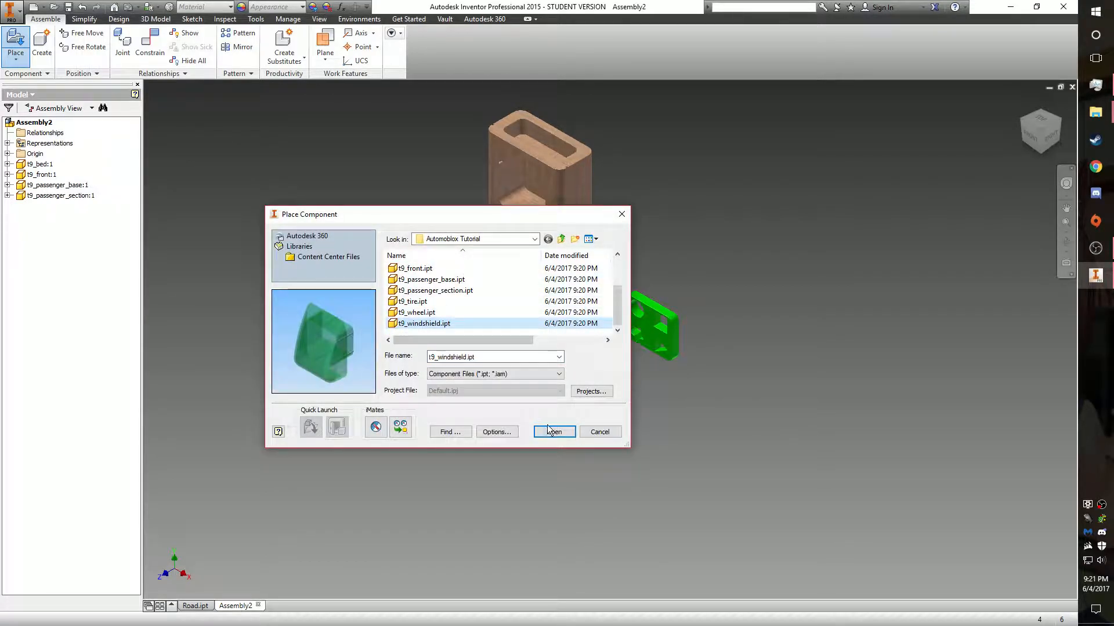
left_click(554, 432)
left_click(364, 186)
- Place four t9_axle.ipt components beside the windshield and finish placing
left_click(19, 43)
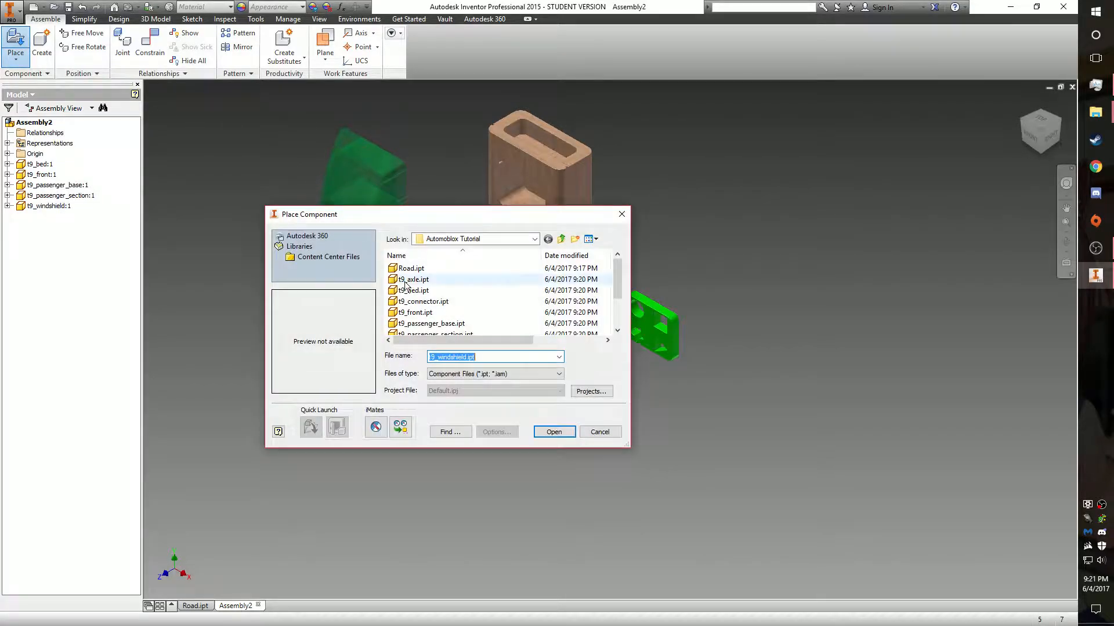
left_click(412, 279)
left_click(566, 435)
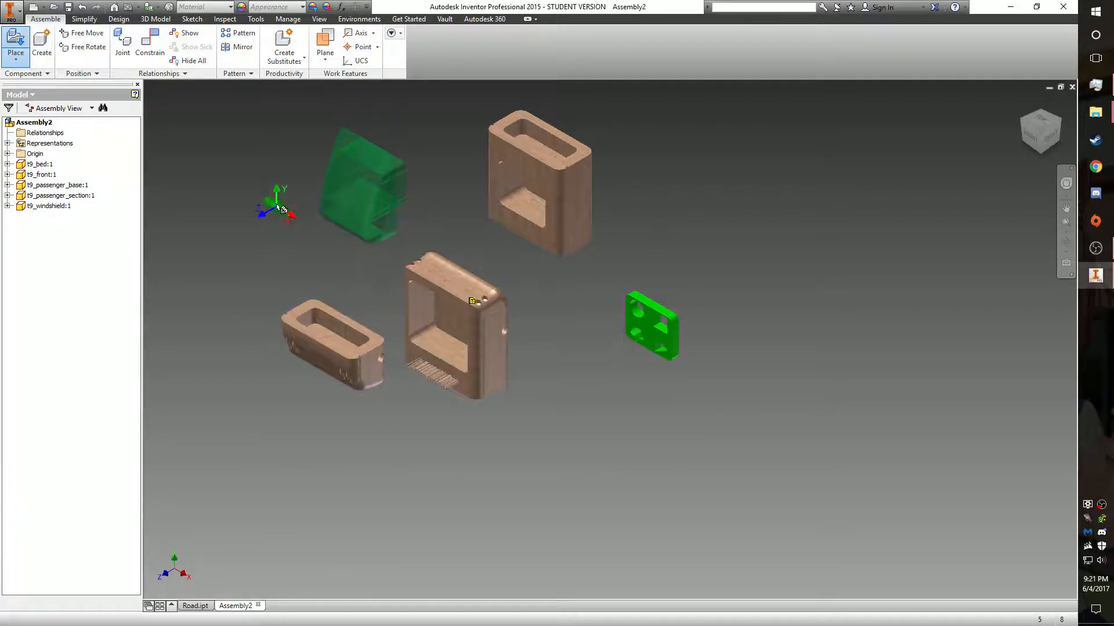
left_click(259, 254)
left_click(222, 213)
right_click(224, 341)
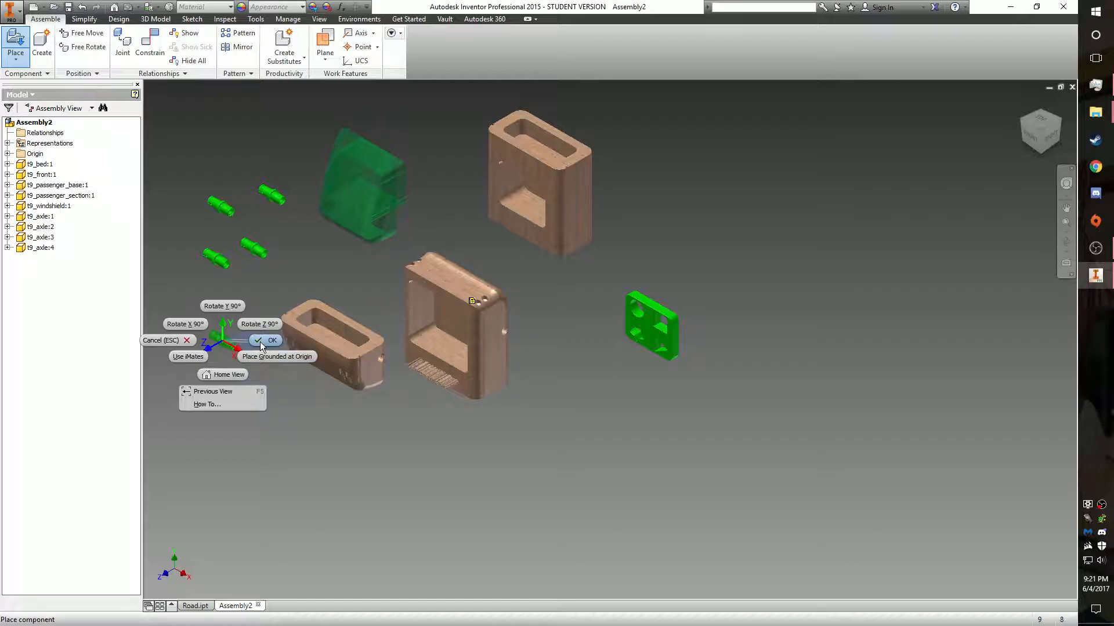
left_click(260, 342)
- Ground the passenger section so it is fixed in the assembly
right_click(560, 226)
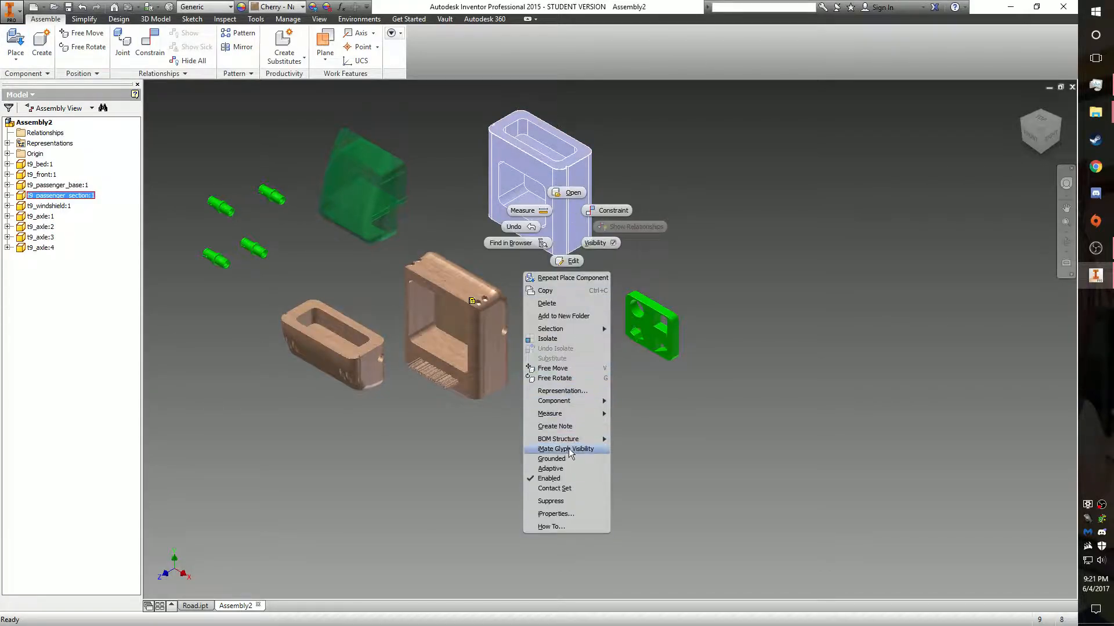
left_click(570, 460)
- Mate the passenger base's narrow ledge face to the inner face of the passenger section's opening with 0.000 in offset
key("c")
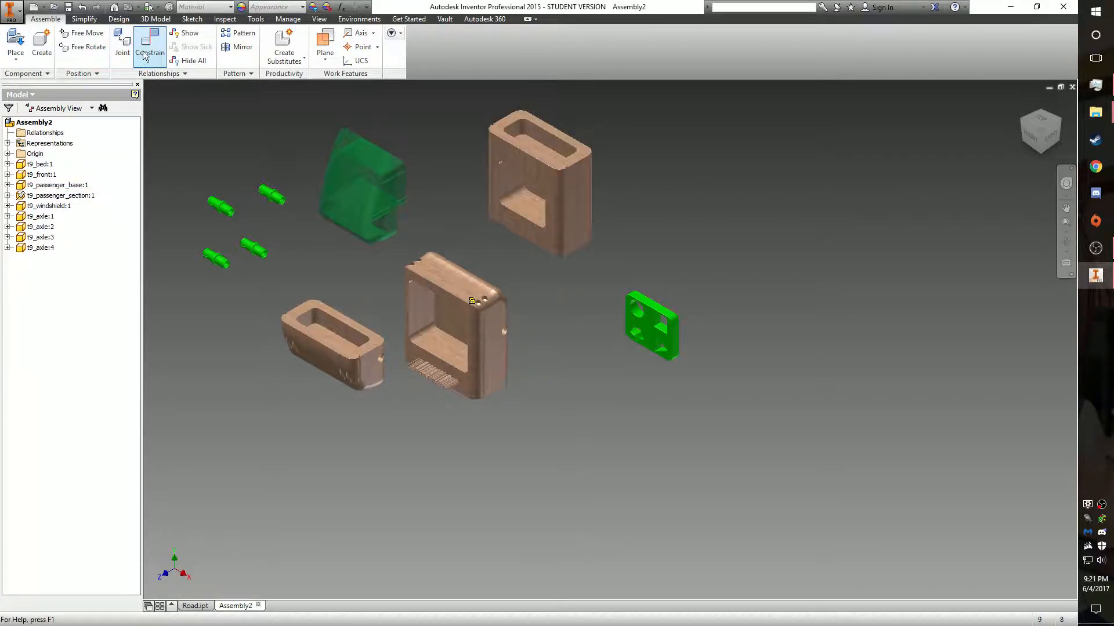
left_click_drag(1038, 142, 977, 110)
scroll(521, 365, "down", 3)
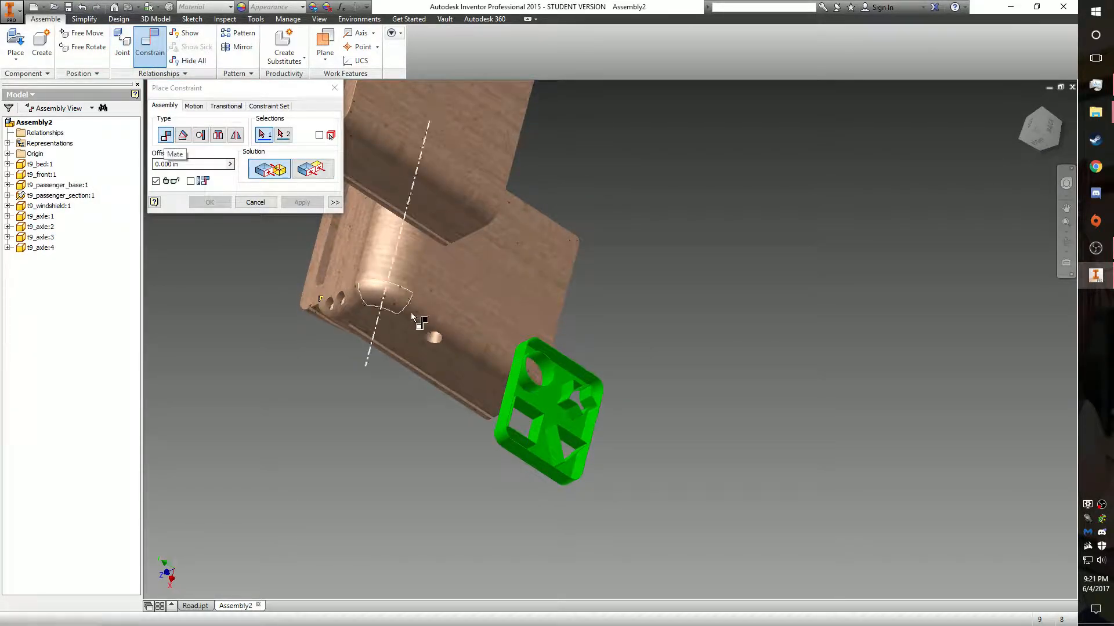
scroll(661, 418, "down", 5)
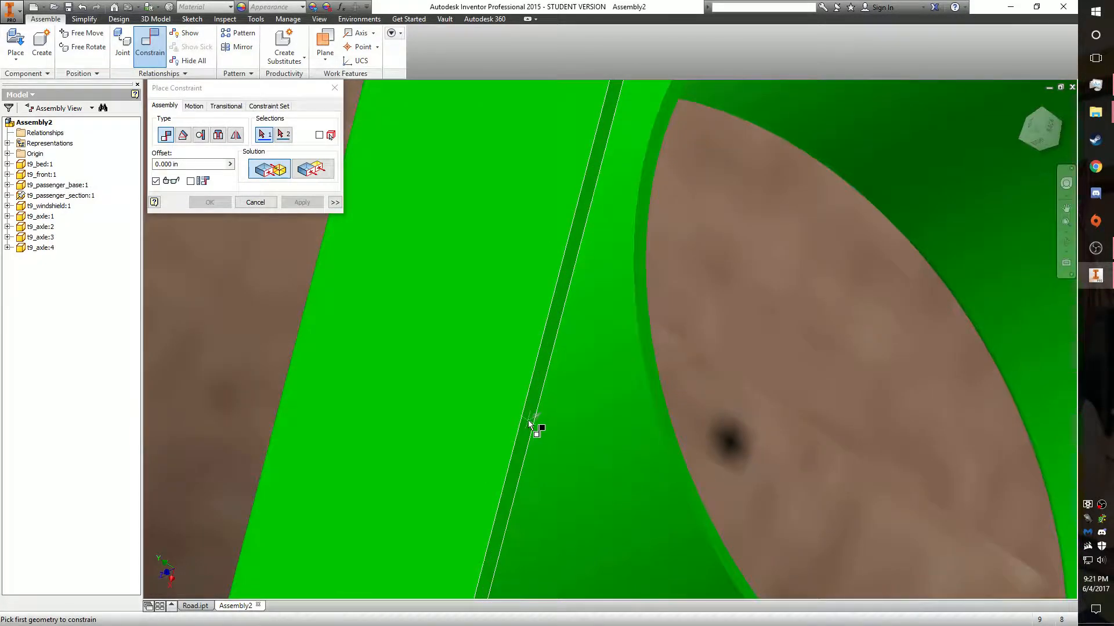
left_click(528, 420)
scroll(537, 385, "up", 6)
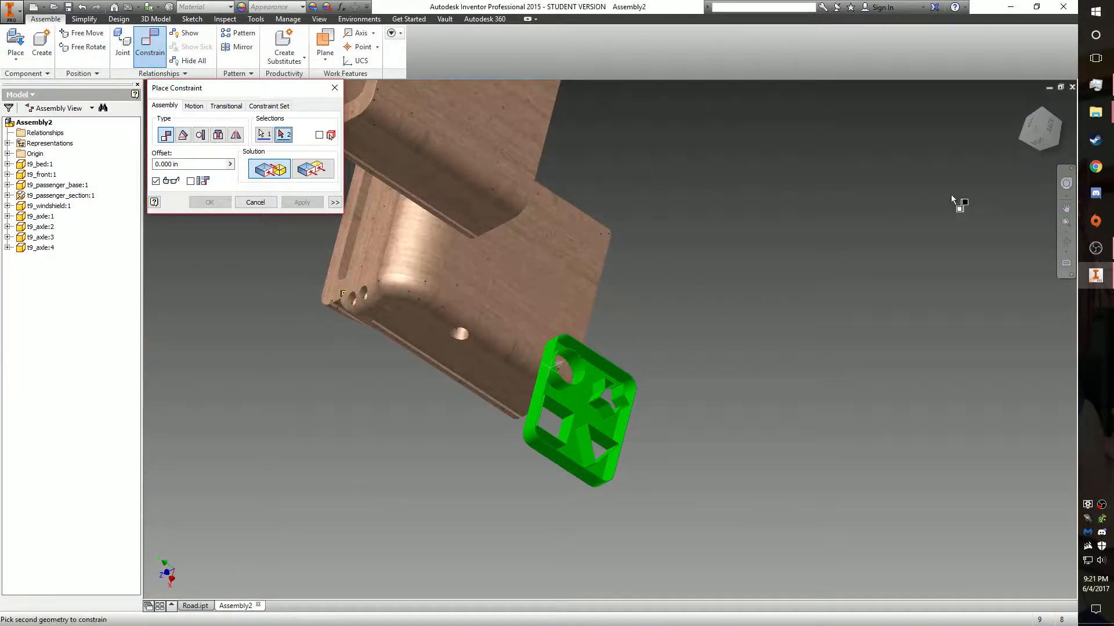
left_click(1025, 121)
left_click(700, 261)
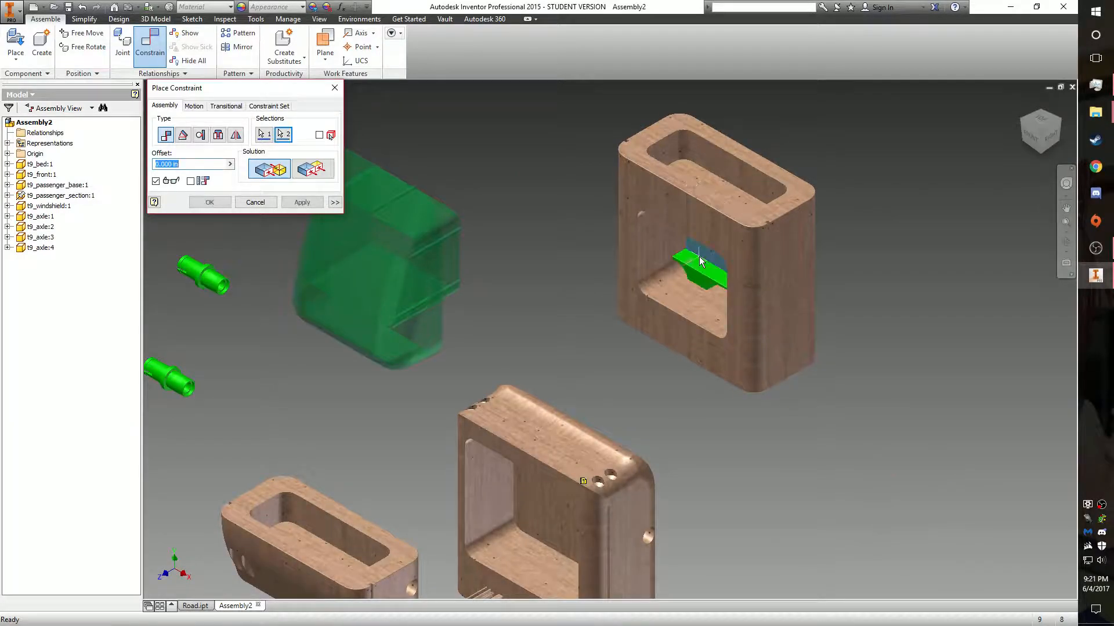
left_click(321, 203)
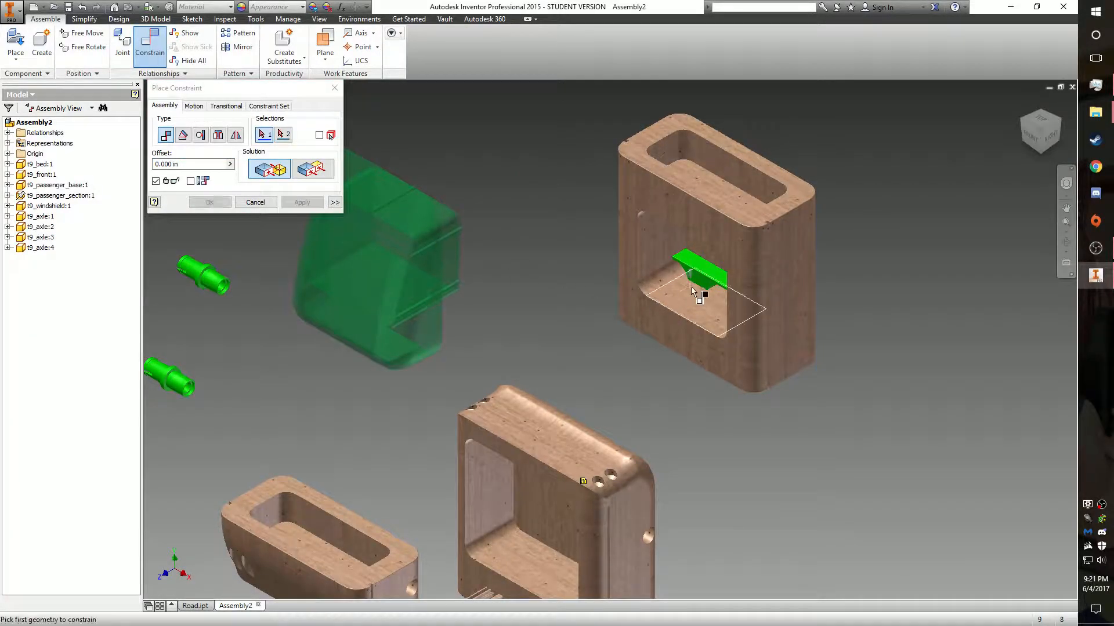
- Mate the passenger base's bottom and side edge faces to the floor and side wall of the passenger section's opening, offset 0.000 in
left_click(1044, 152)
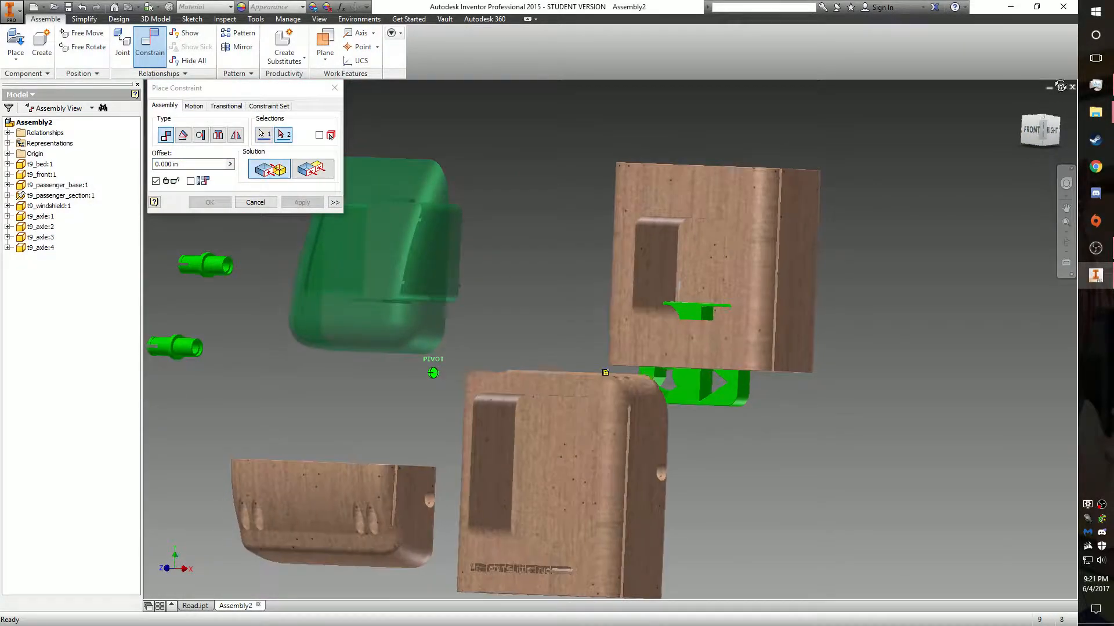
left_click(302, 203)
left_click(1039, 127)
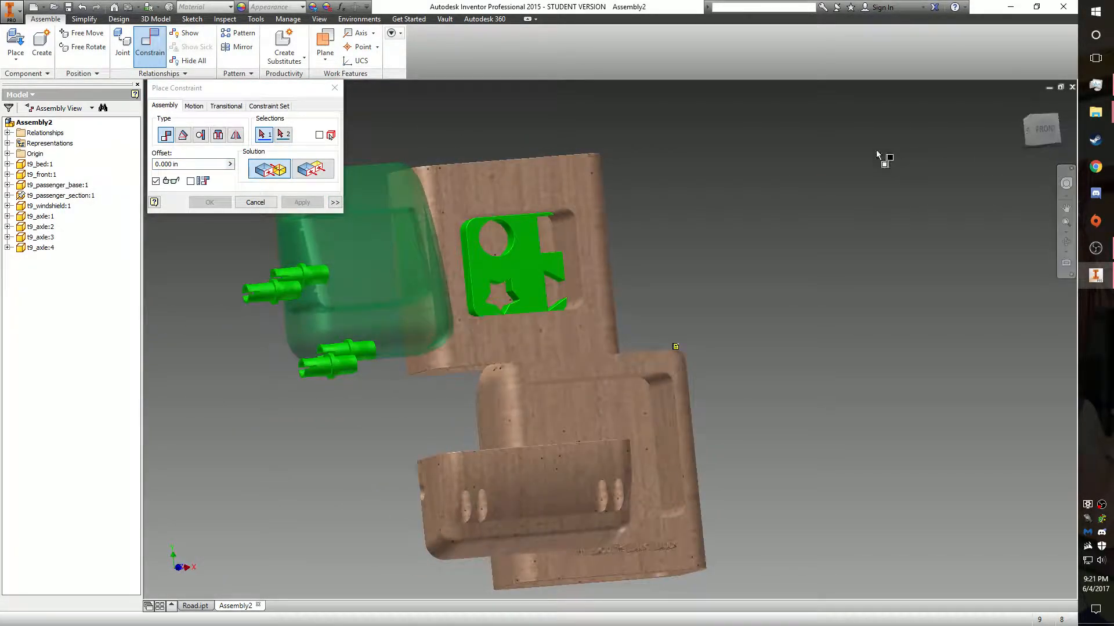
scroll(482, 260, "up", 5)
left_click(471, 262)
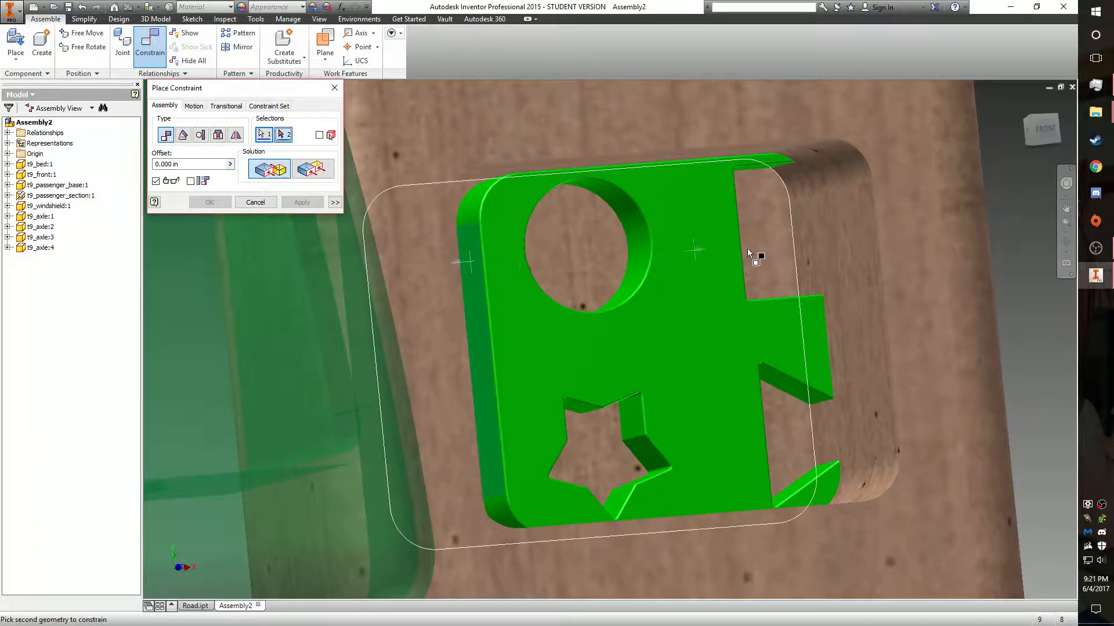
left_click(1041, 138)
left_click(936, 224)
scroll(791, 290, "down", 4)
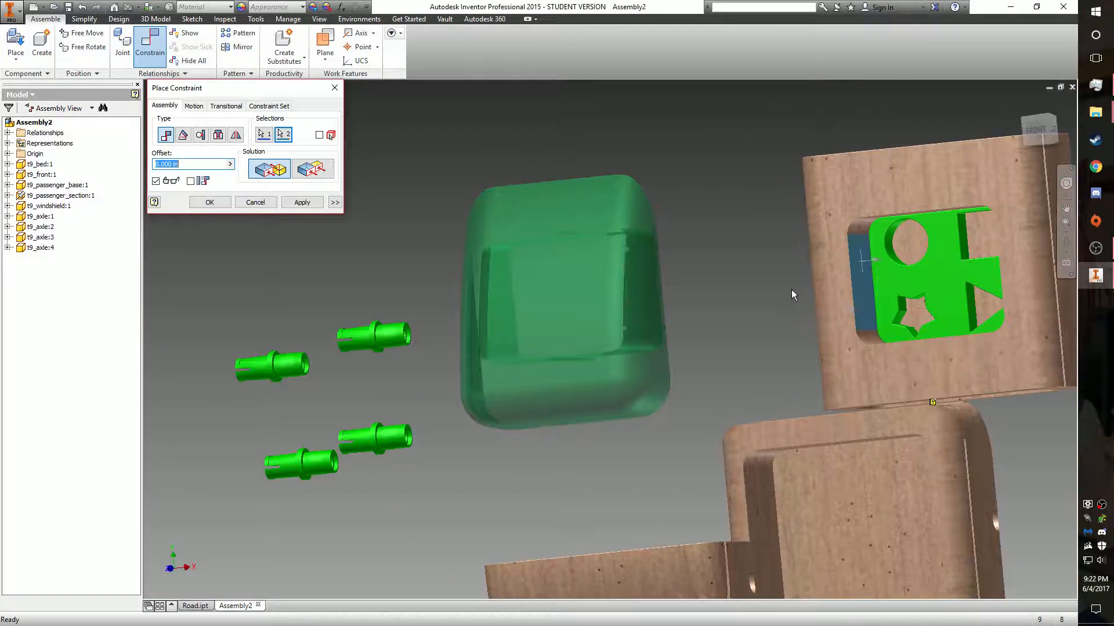
scroll(791, 290, "down", 2)
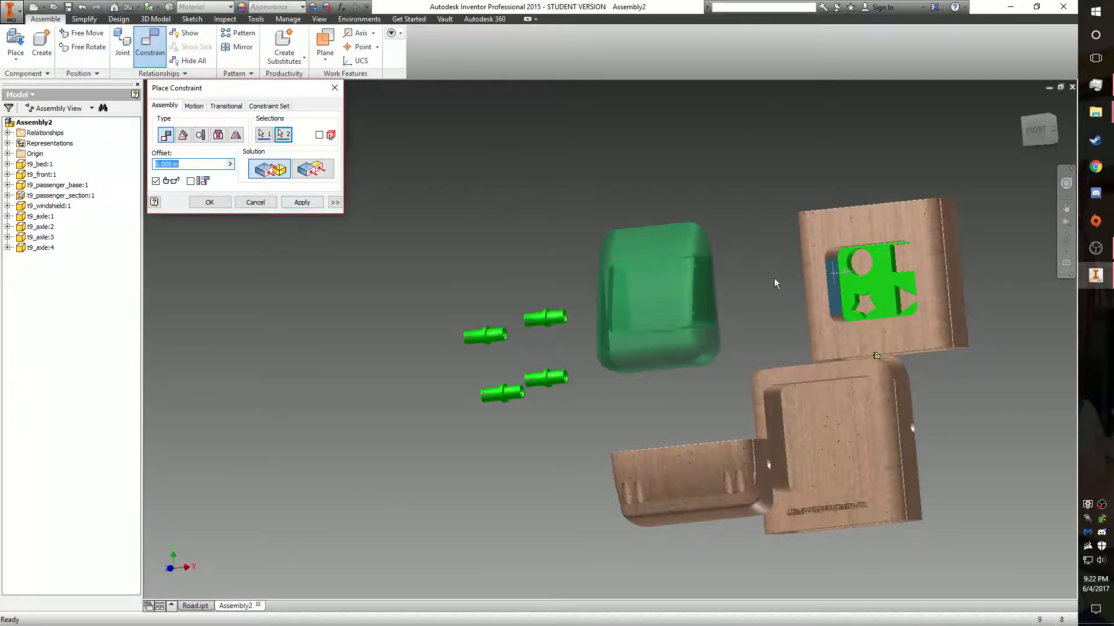
left_click(302, 202)
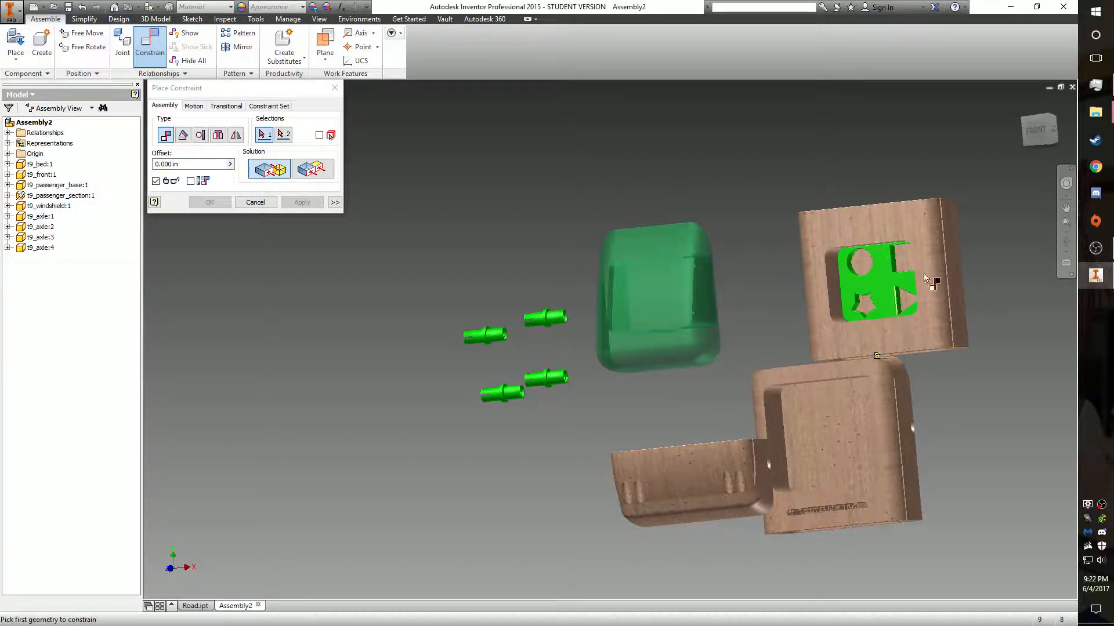
- Mate the bed's lower end face to the passenger section's top face with 0.000 in offset
left_click_drag(1038, 131, 1017, 86)
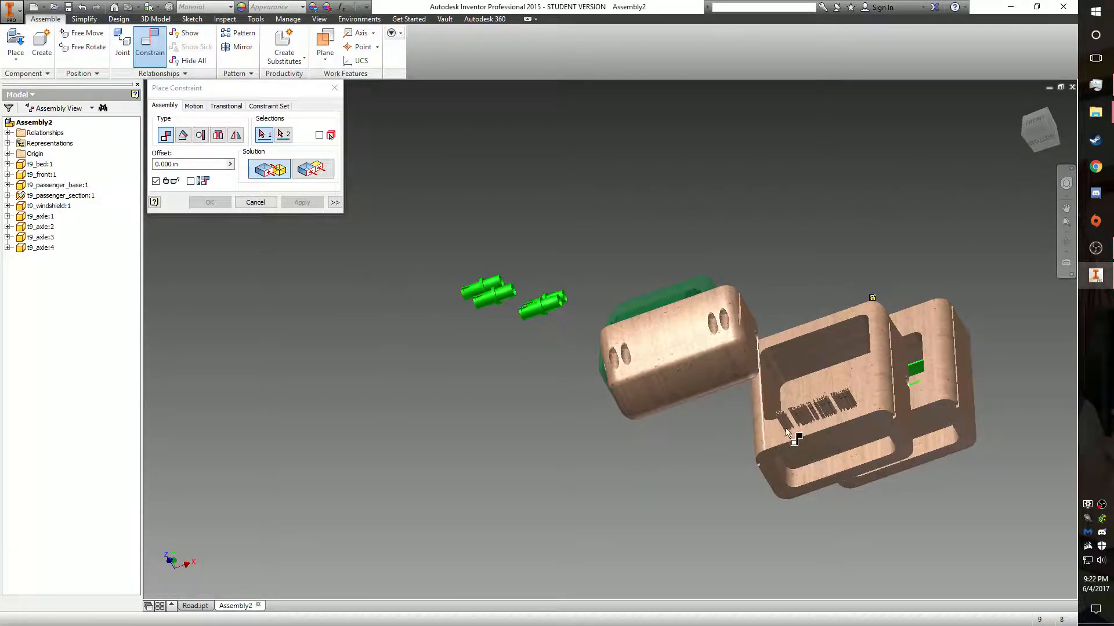
left_click(884, 430)
left_click_drag(1038, 140, 1012, 191)
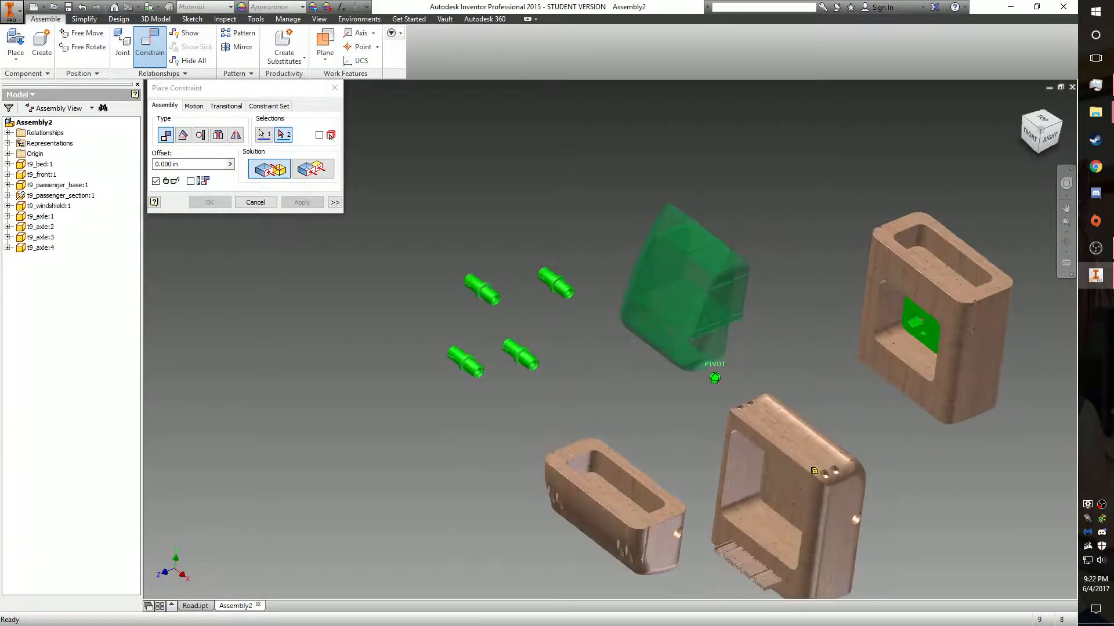
left_click(901, 238)
left_click(299, 202)
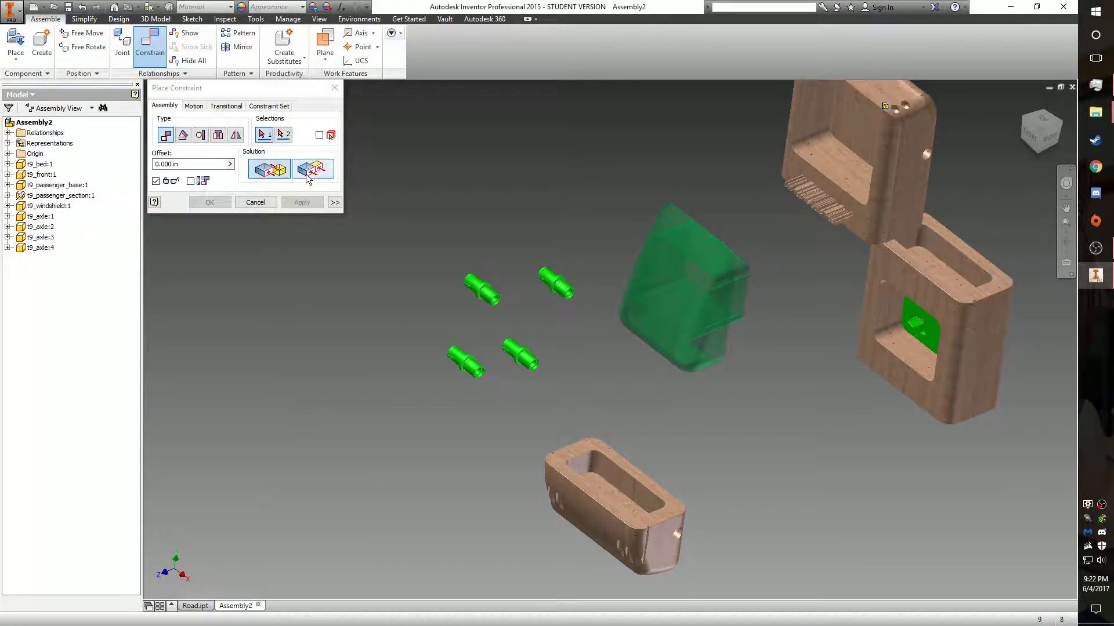
- Apply flush constraints between the bed's side and front faces and the matching faces of the passenger section
left_click(913, 214)
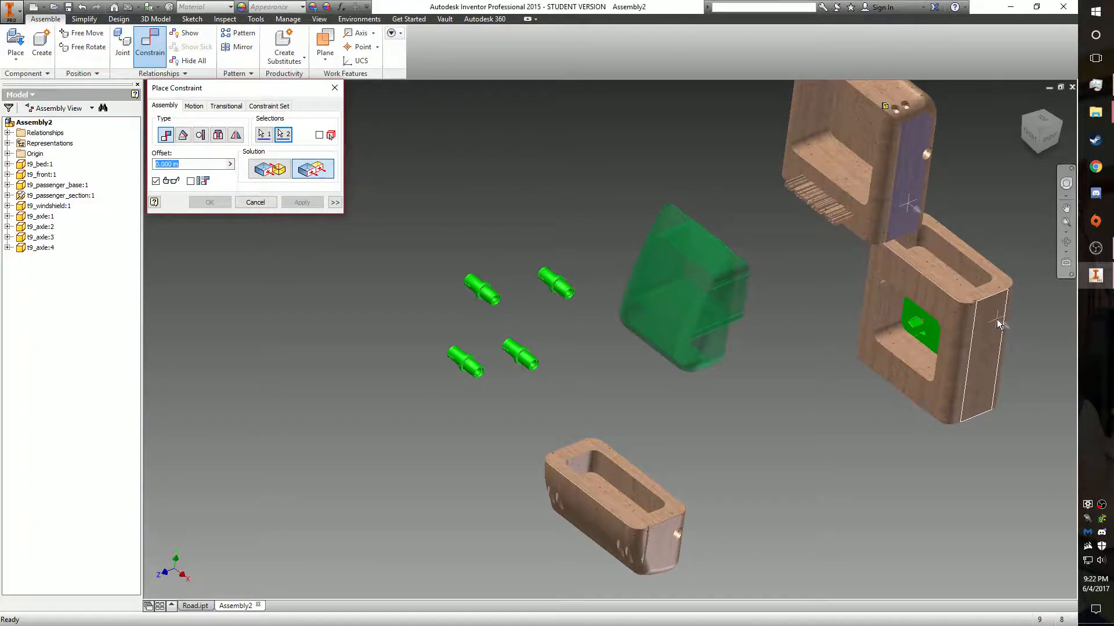
left_click(301, 202)
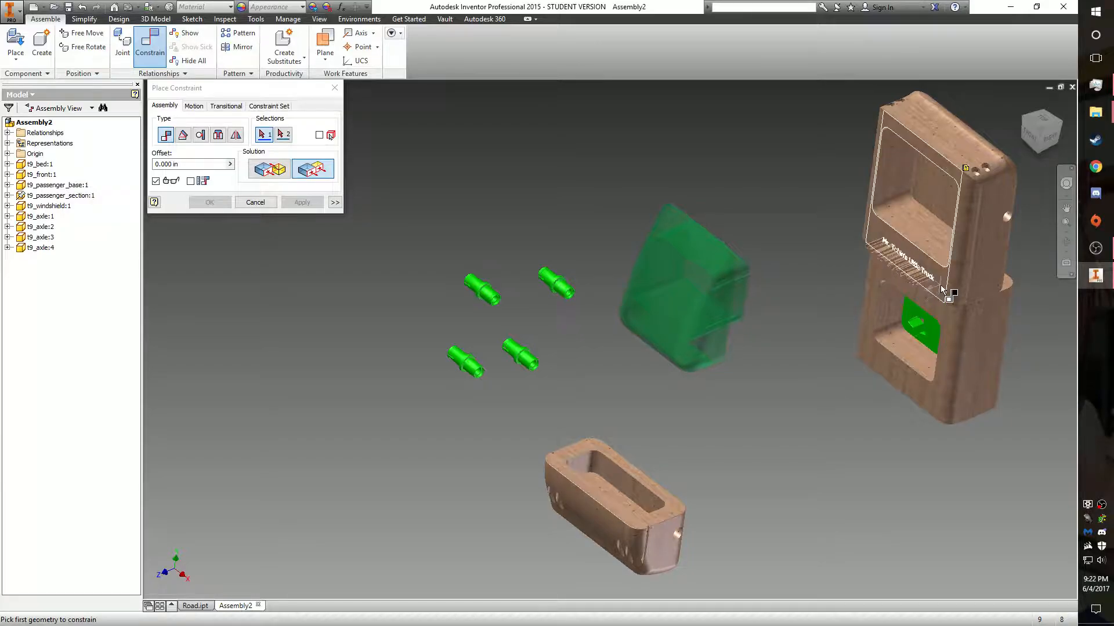
left_click(311, 206)
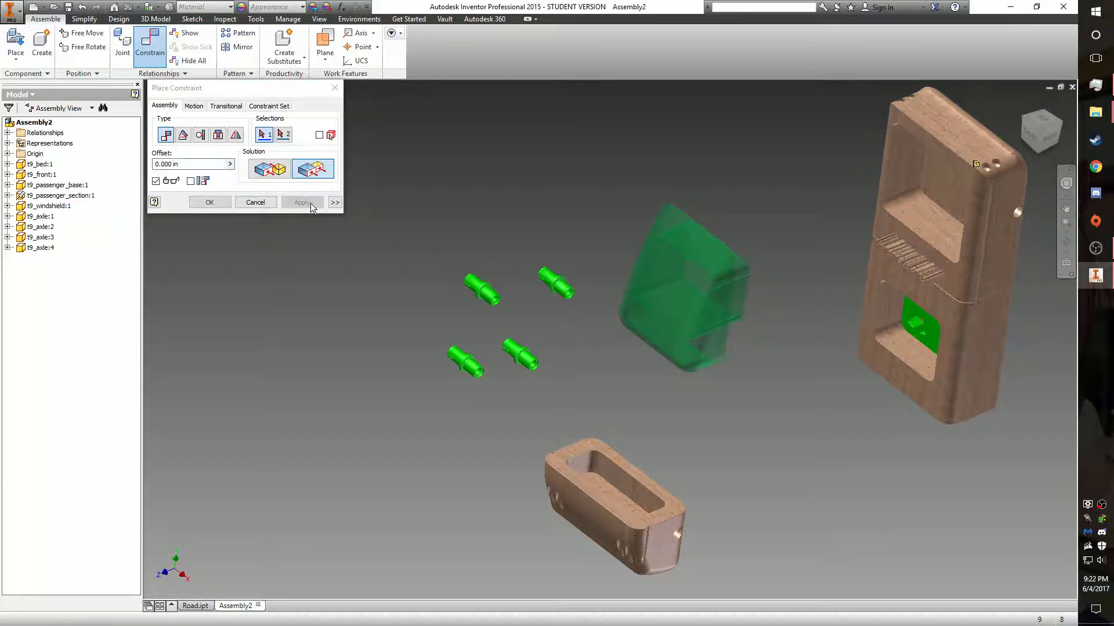
- Mate the front part's open rim face to the passenger section's lower end face with 0.000 in offset
left_click(251, 174)
left_click(559, 454)
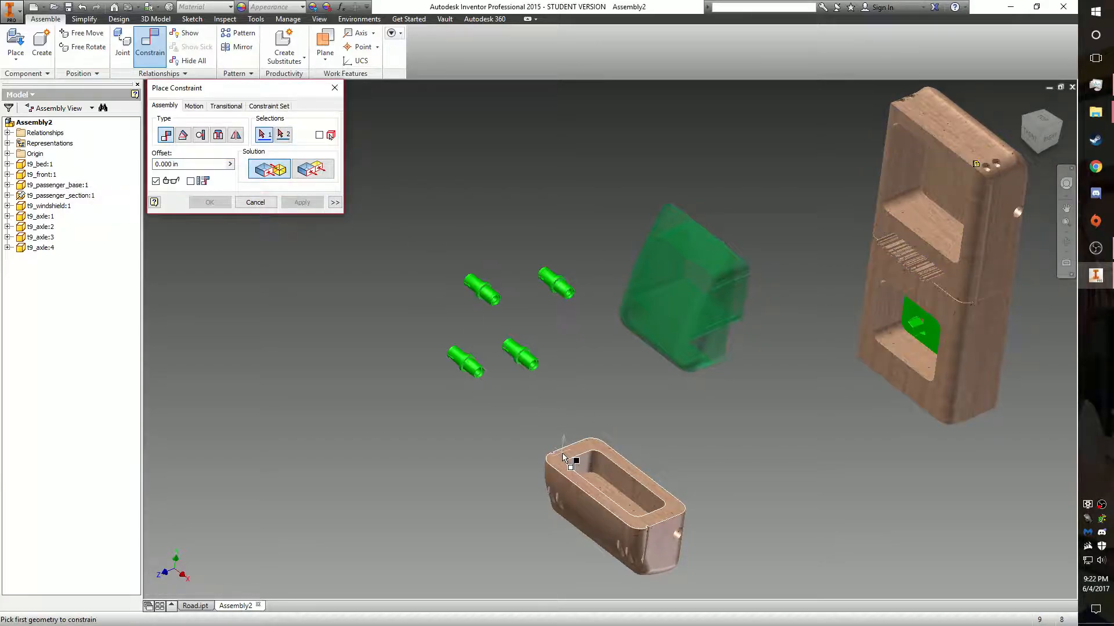
left_click_drag(1041, 130, 1040, 132)
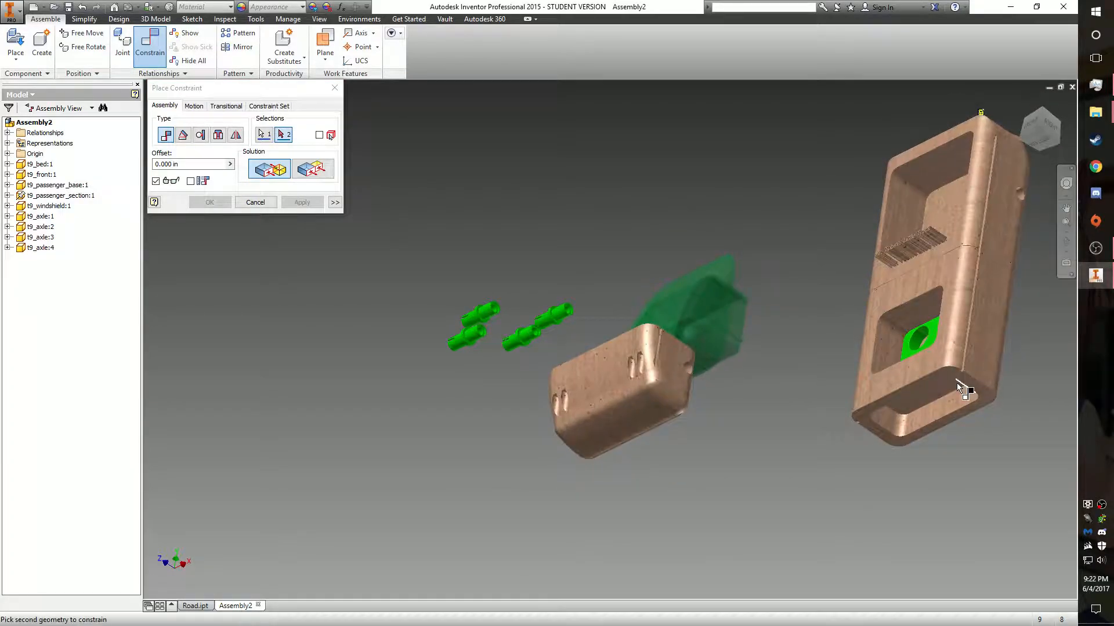
left_click(969, 381)
left_click(300, 203)
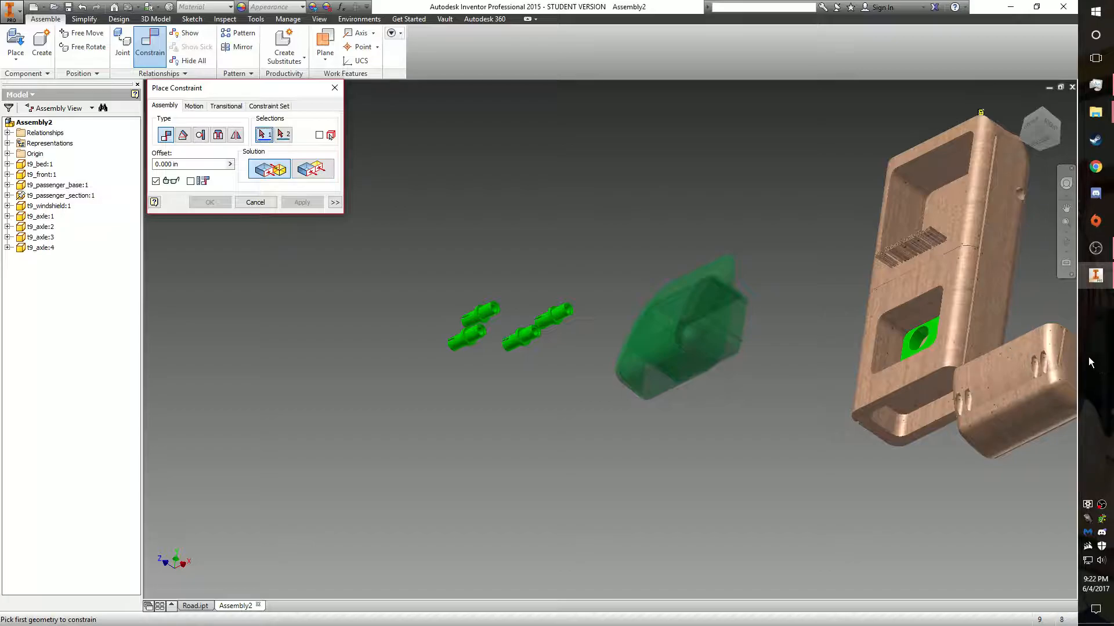
- Apply flush constraints between the front part's side and underside faces and the matching faces of the passenger section
left_click(907, 339)
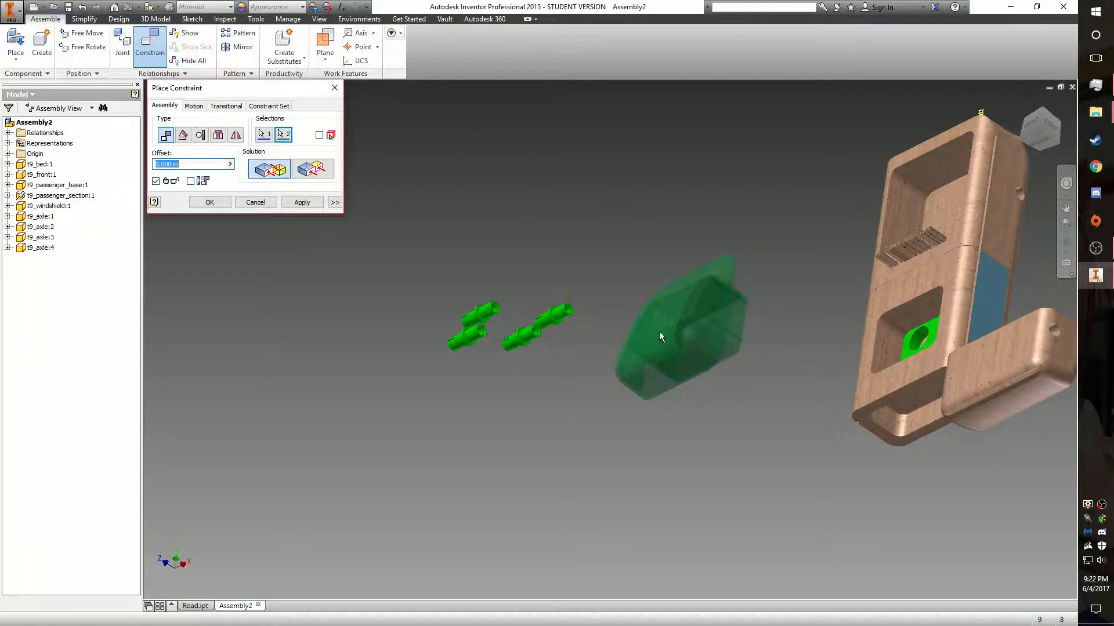
left_click(302, 175)
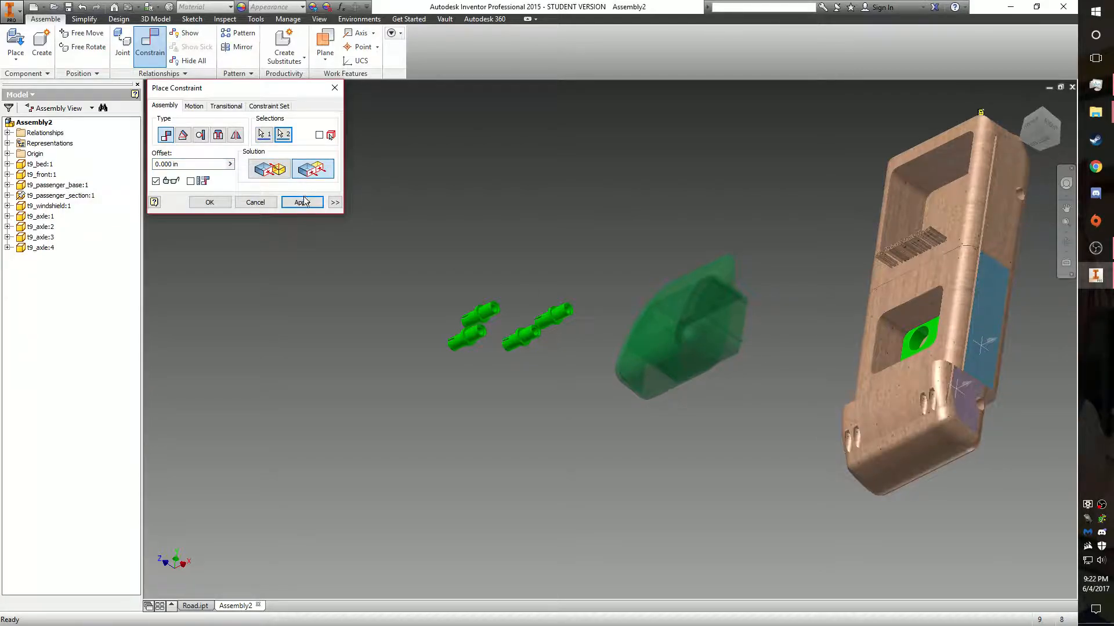
left_click(309, 202)
left_click(1056, 143)
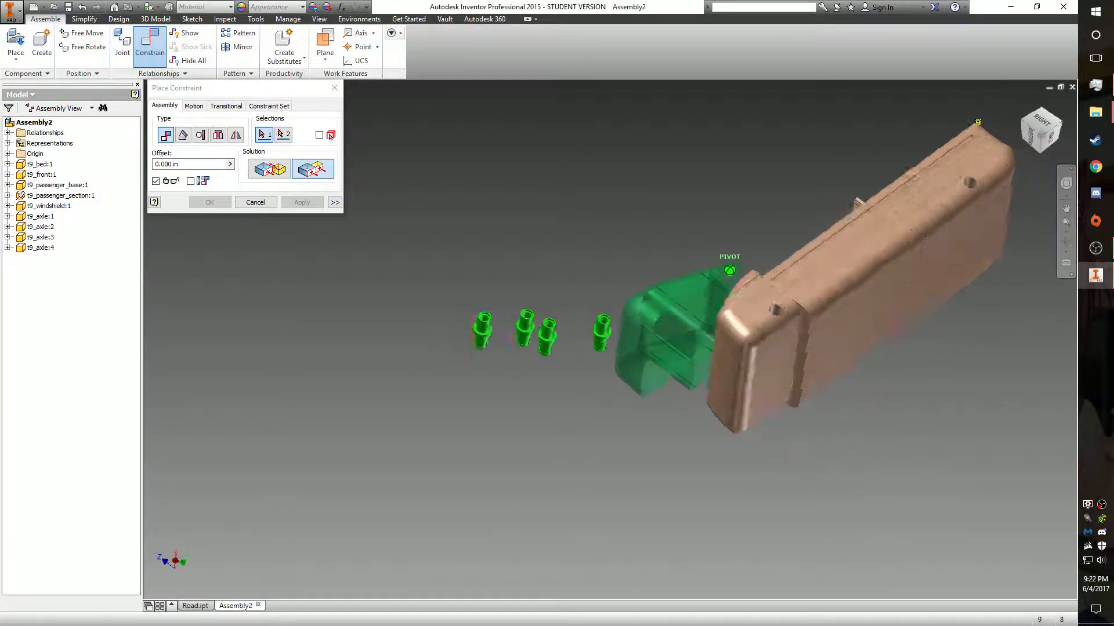
left_click(747, 311)
left_click(841, 298)
left_click(303, 202)
- Insert two axles into the two axle holes along one side of the truck body with 0.000 in offset
left_click(218, 135)
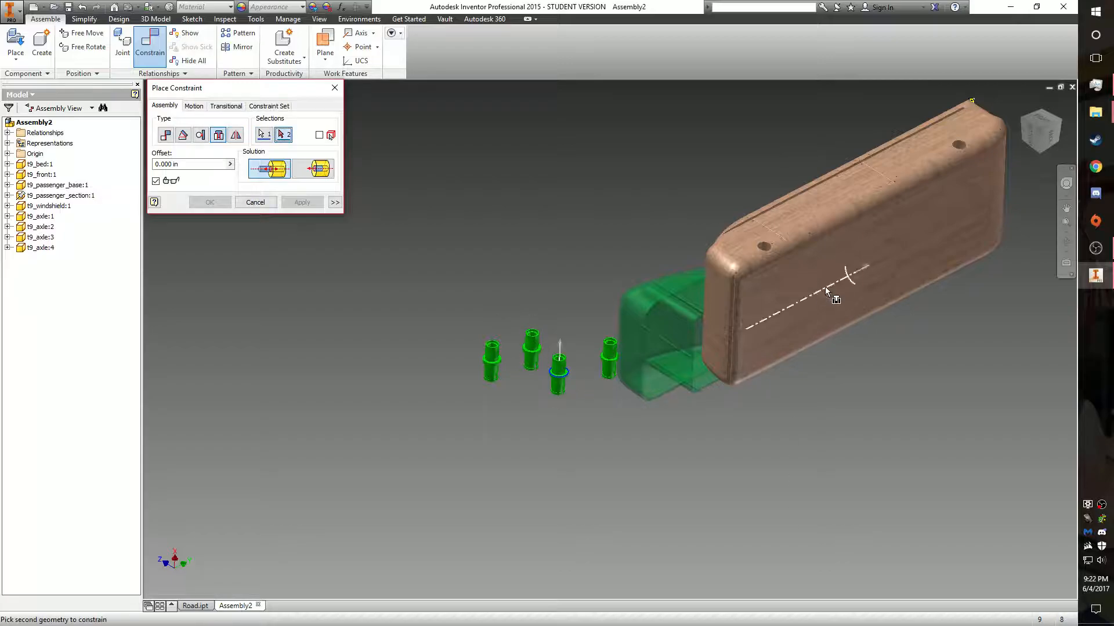
left_click(765, 246)
left_click(302, 203)
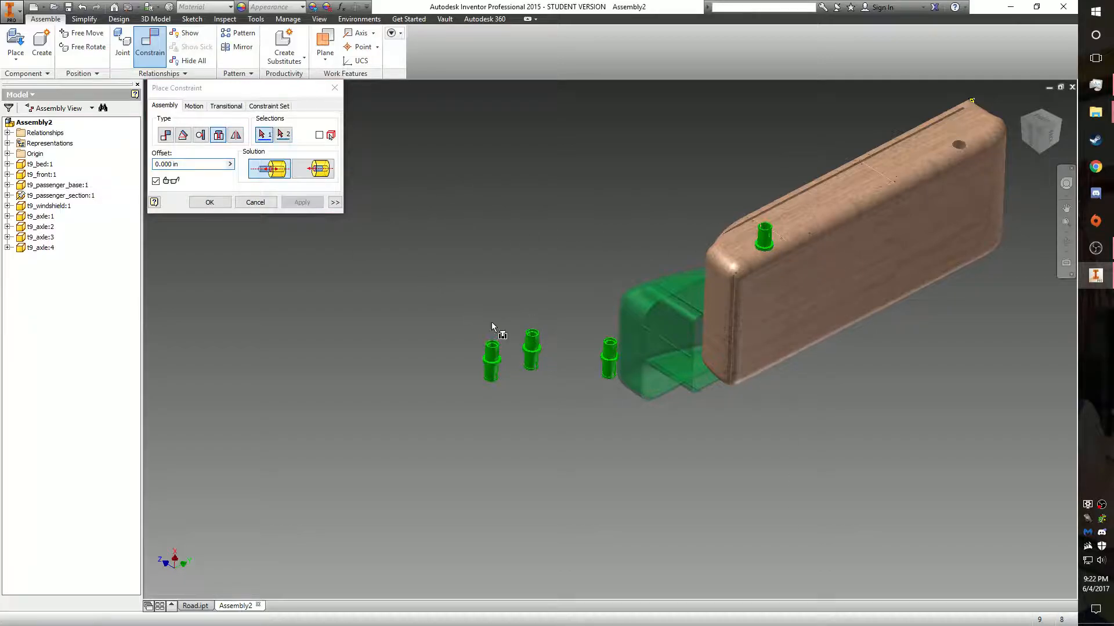
left_click(491, 360)
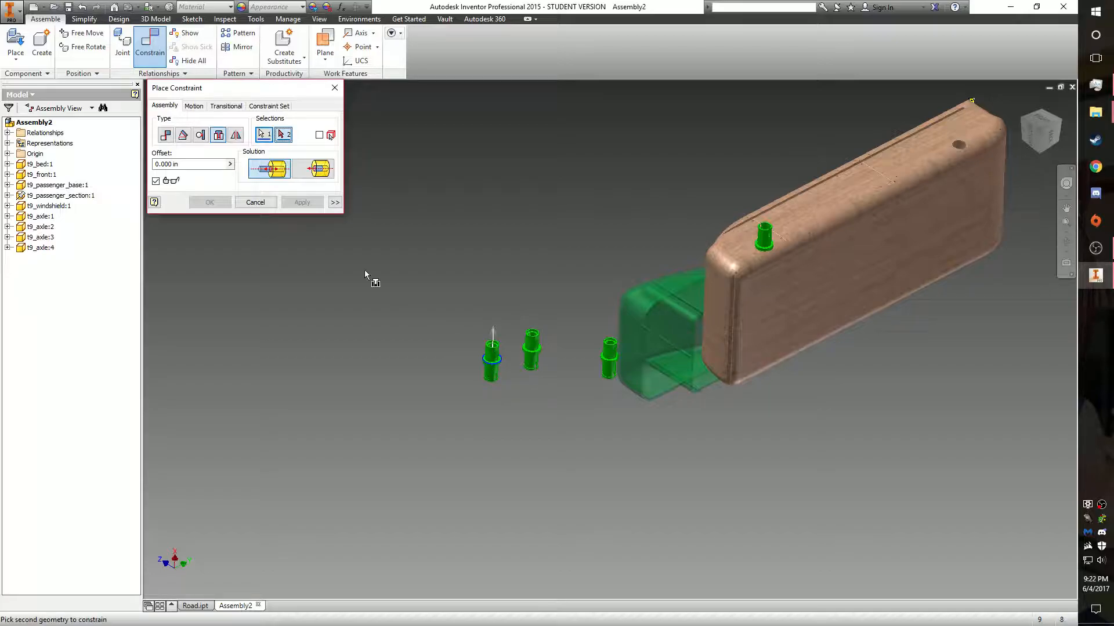
left_click(959, 144)
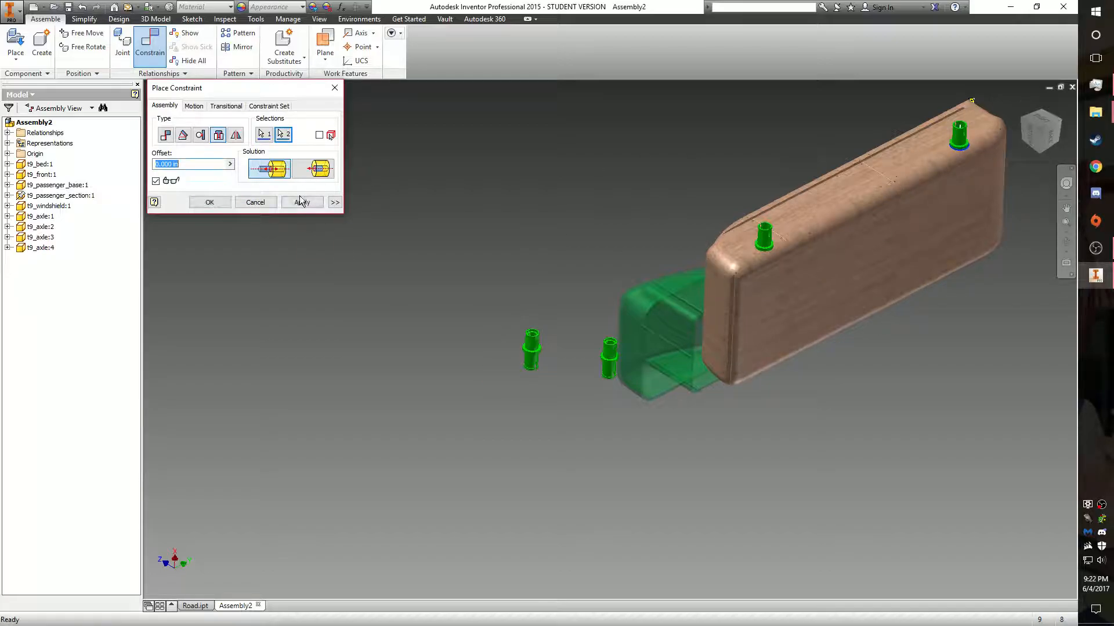
- Insert the remaining two axles into the axle holes on the opposite side of the truck body, offset 0.000 in
middle_click_drag(558, 225, 494, 410, "shift")
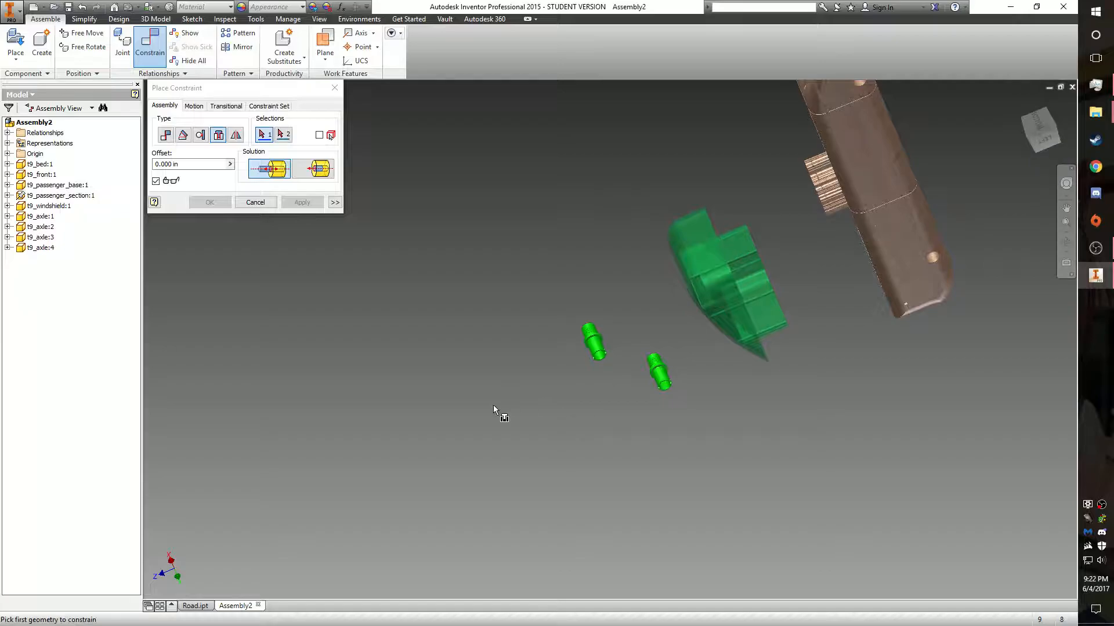
left_click(598, 338)
left_click(932, 260)
left_click(302, 202)
left_click(663, 369)
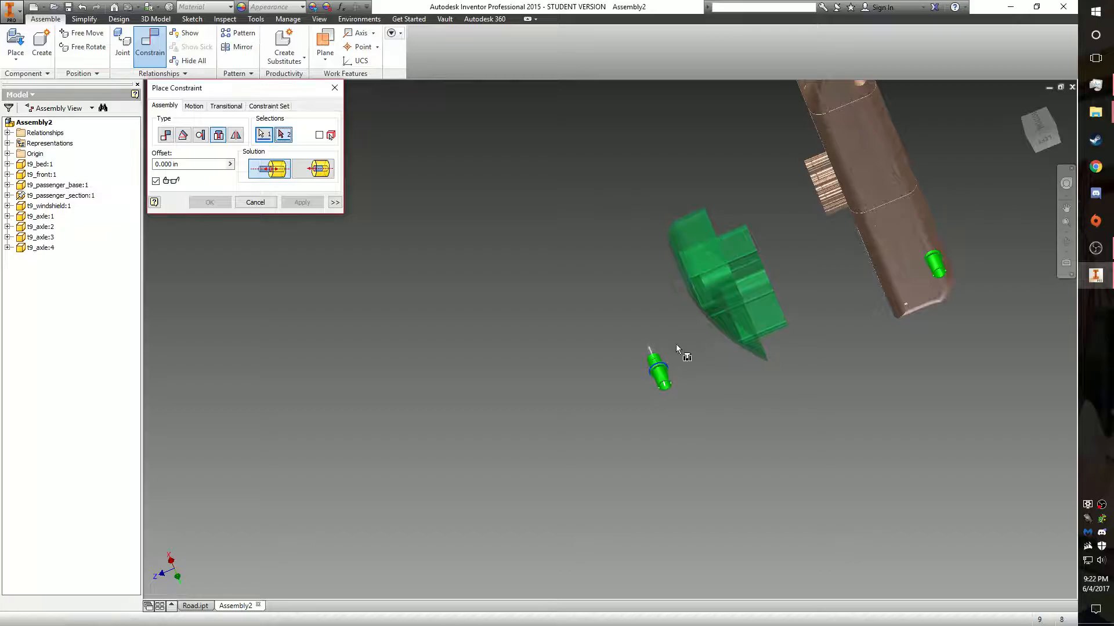
left_click(858, 88)
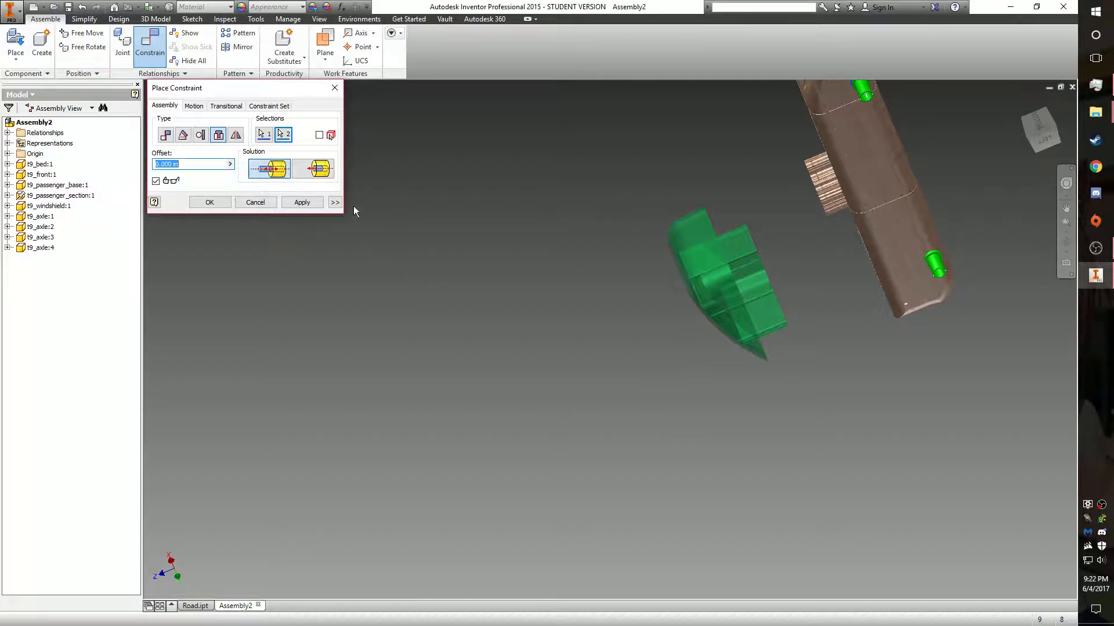
left_click(286, 203)
- Mate the underside of the windshield's lower block to the passenger base's face inside the cab opening, offset 0.000 in
left_click(1028, 142)
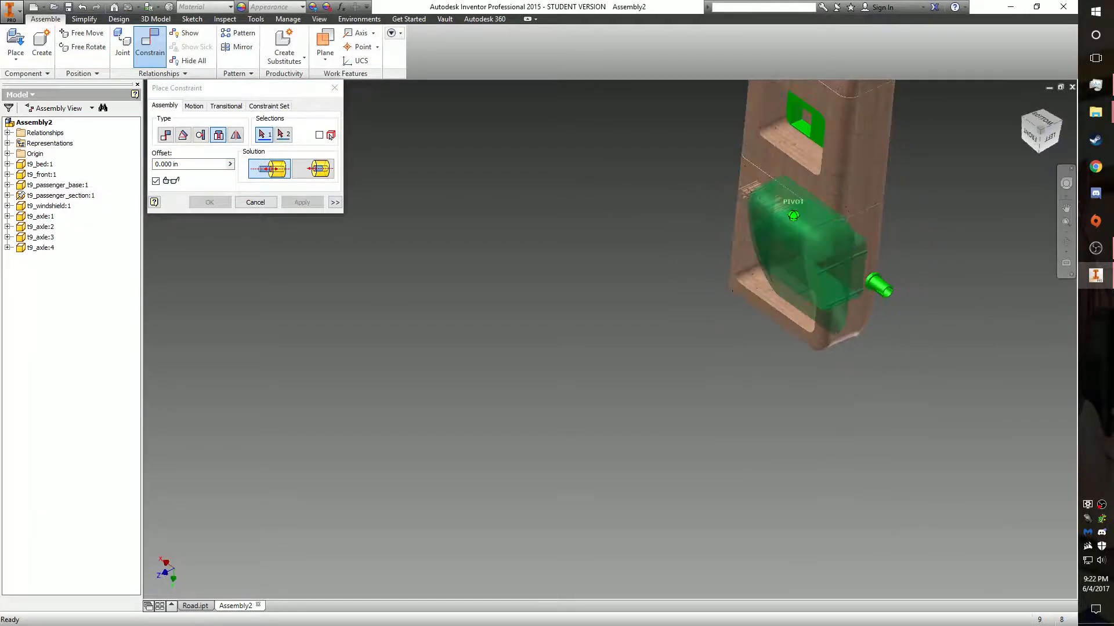
left_click(1023, 103)
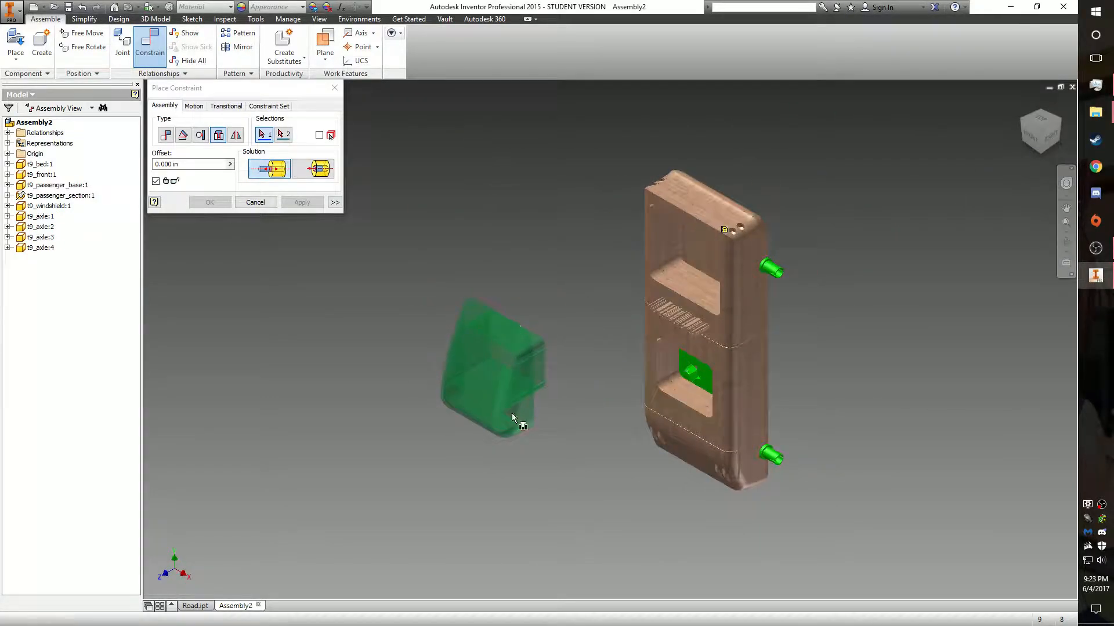
mouse_move(1029, 137)
left_mouse_down()
mouse_move(1044, 110)
mouse_move(1047, 124)
mouse_move(1042, 82)
left_mouse_up()
left_click(167, 136)
scroll(465, 302, "down", 6)
left_click(602, 389)
scroll(768, 390, "up", 8)
left_click_drag(1050, 135, 975, 291)
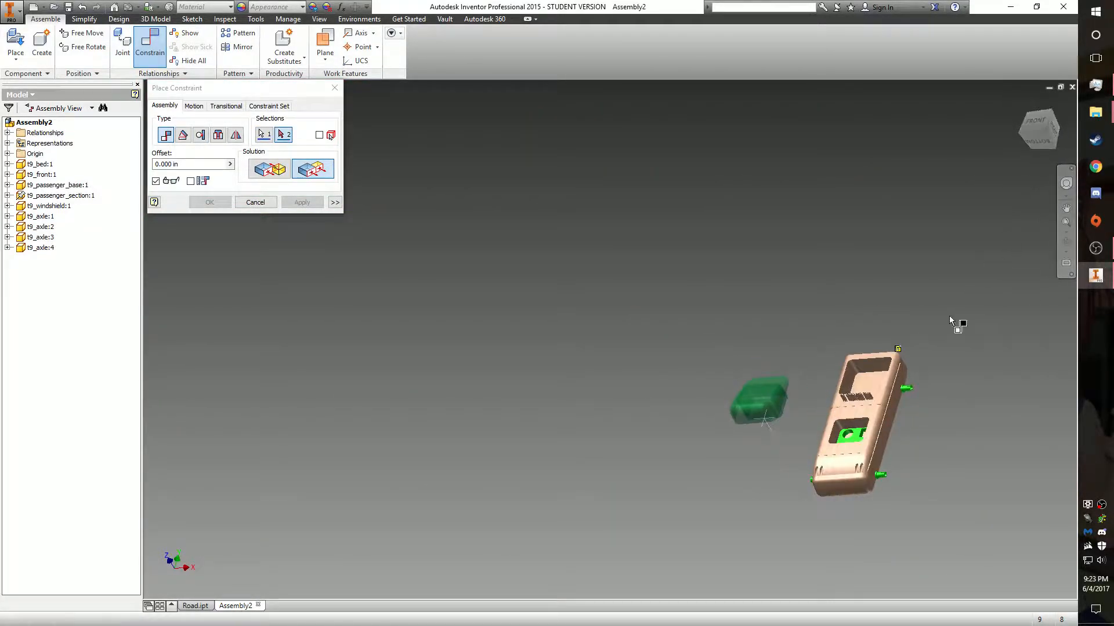
scroll(862, 428, "down", 2)
scroll(864, 434, "down", 2)
left_click(844, 447)
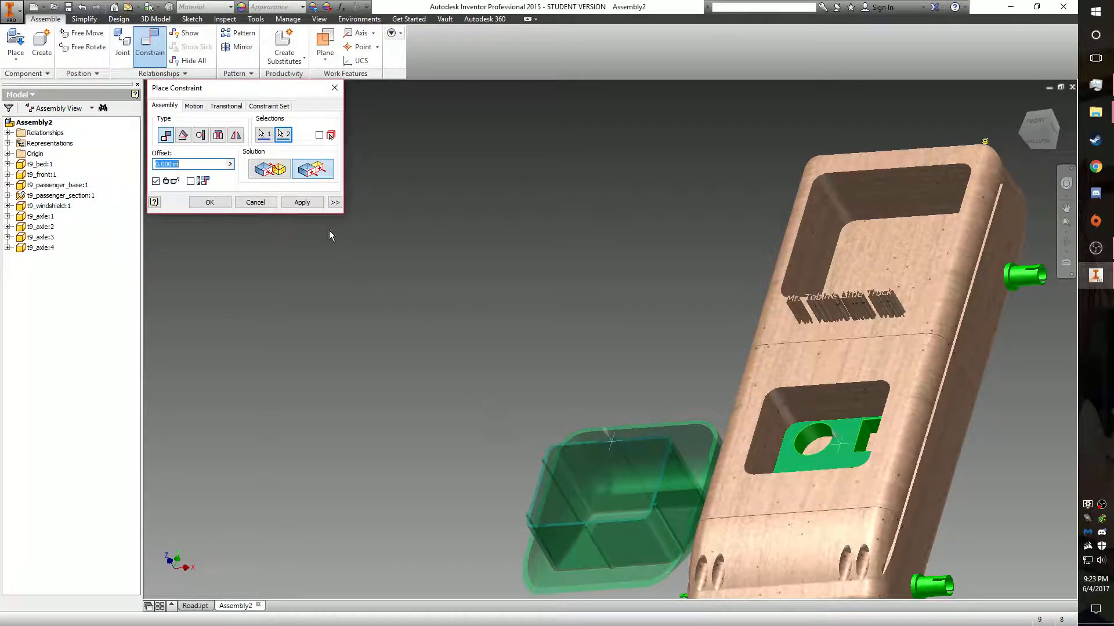
left_click(267, 176)
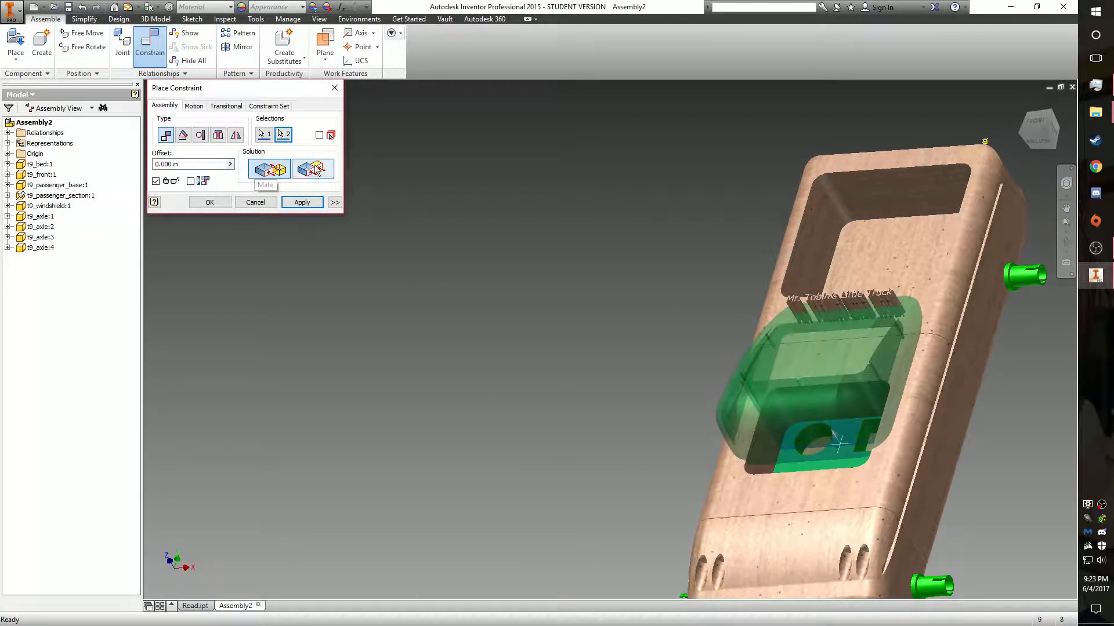
left_click(302, 202)
- Mate the end face of the windshield's lower block to the matching end wall of the passenger section's opening, offset 0.000 in
left_click_drag(1038, 128, 1046, 96)
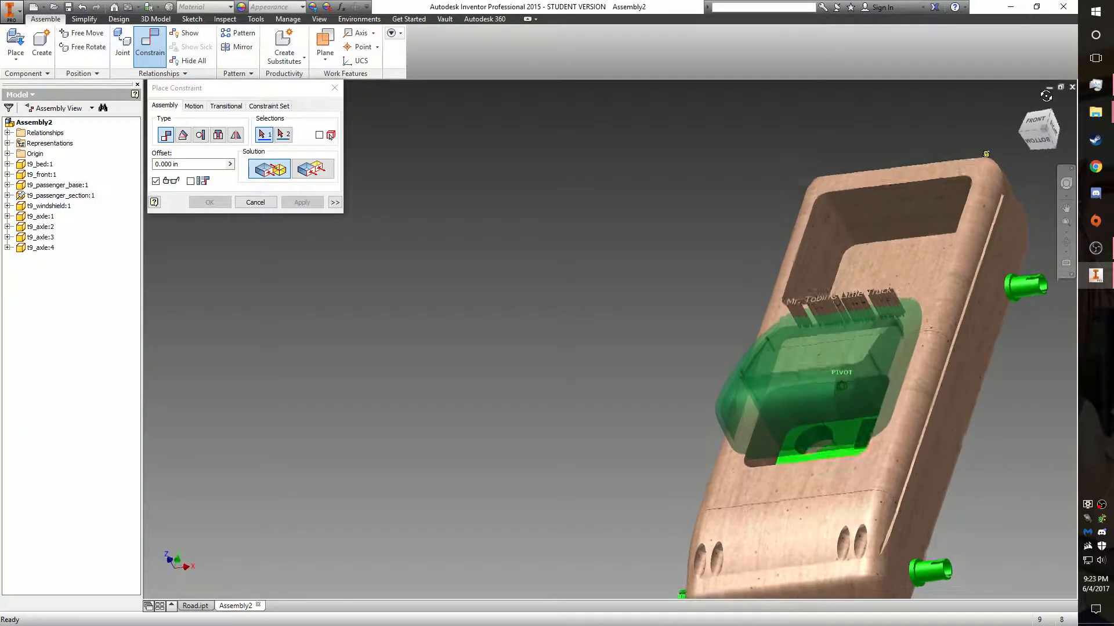
scroll(809, 403, "down", 5)
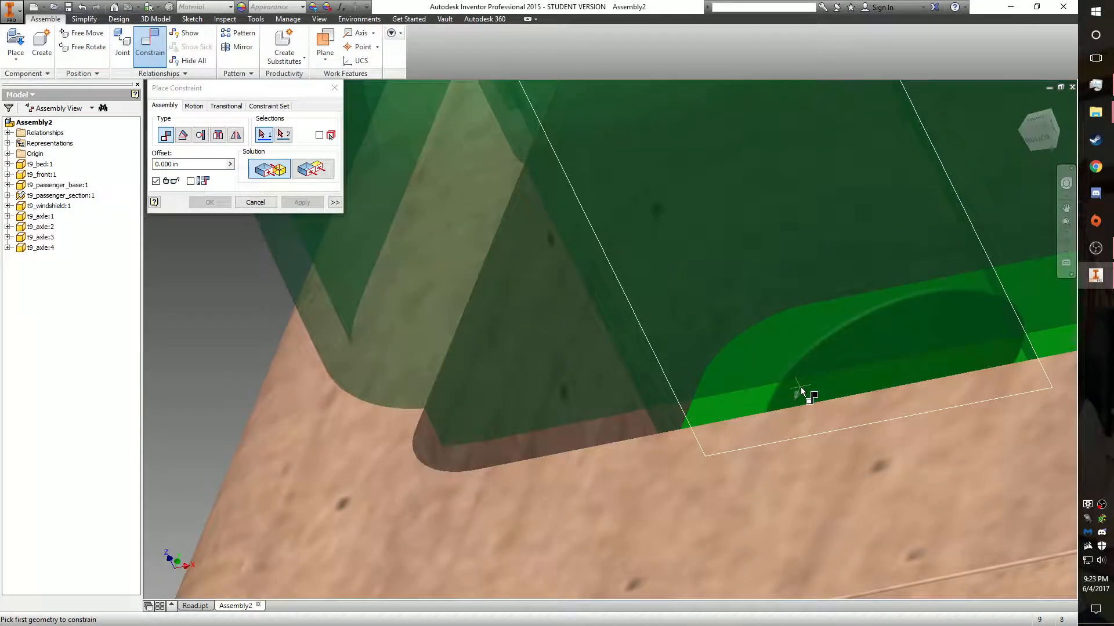
left_click(800, 388)
scroll(806, 383, "up", 5)
mouse_move(1017, 177)
left_mouse_down()
mouse_move(1021, 139)
mouse_move(1018, 174)
left_mouse_up()
scroll(919, 191, "down", 3)
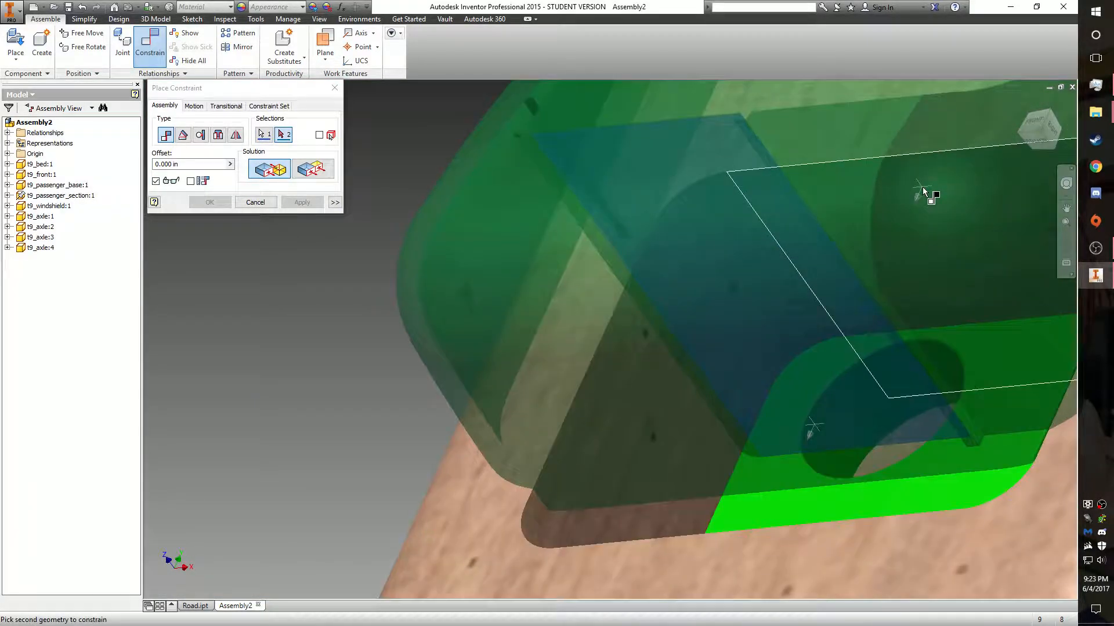
left_click(924, 192)
scroll(830, 269, "up", 5)
left_click(319, 203)
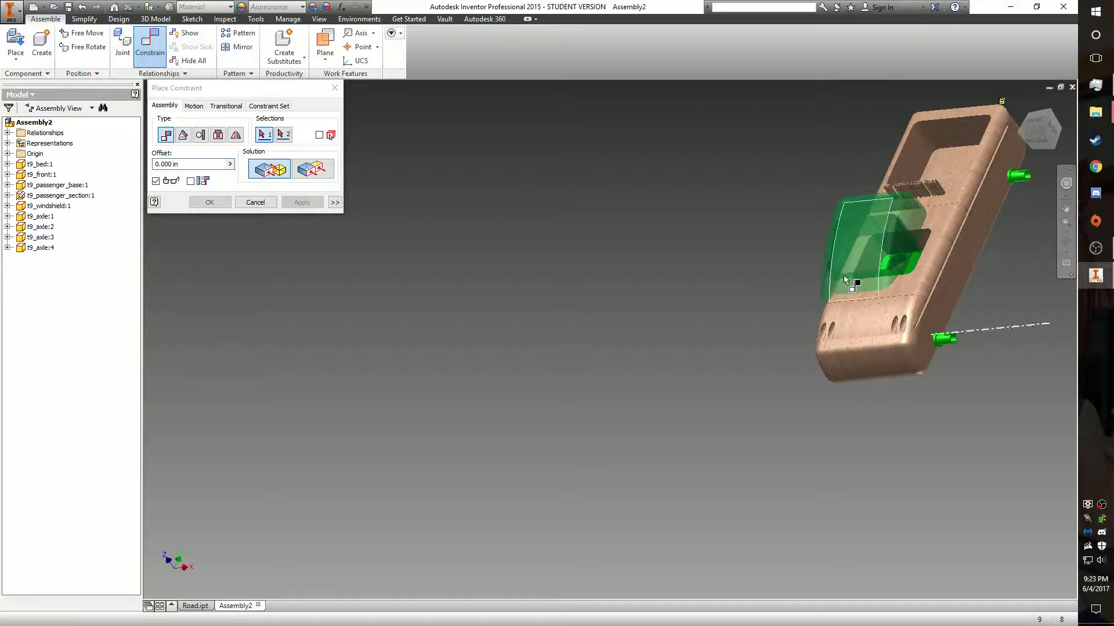
- Mate the side face of the windshield's lower block to the side wall of the passenger section's opening and finish constraining
scroll(853, 273, "down", 5)
left_click(1024, 132)
left_click(642, 394)
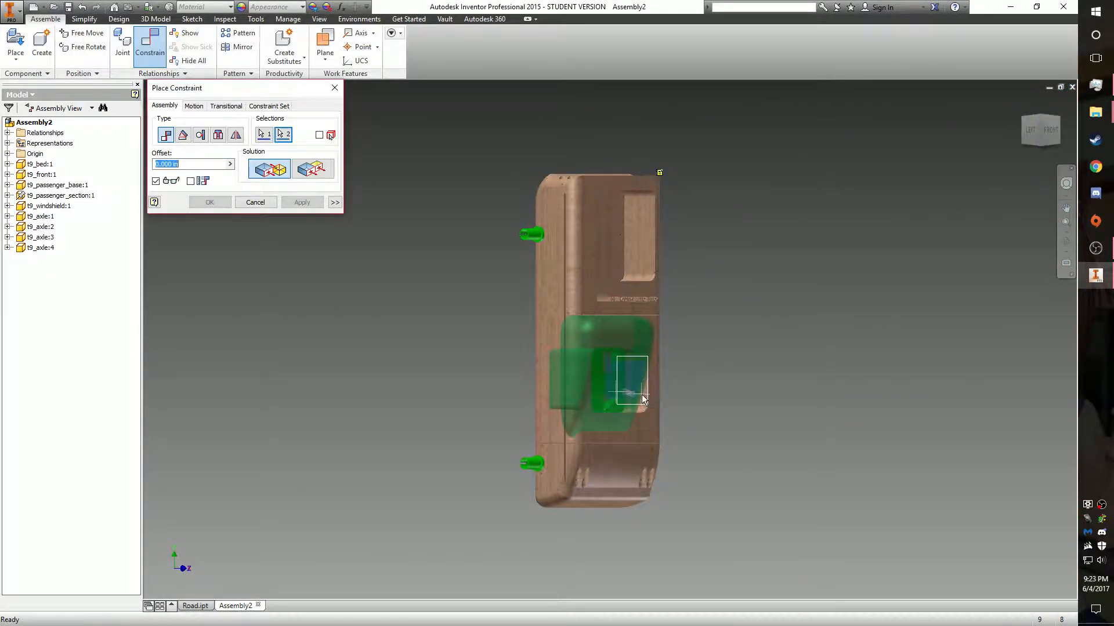
left_click(642, 395)
left_click(310, 203)
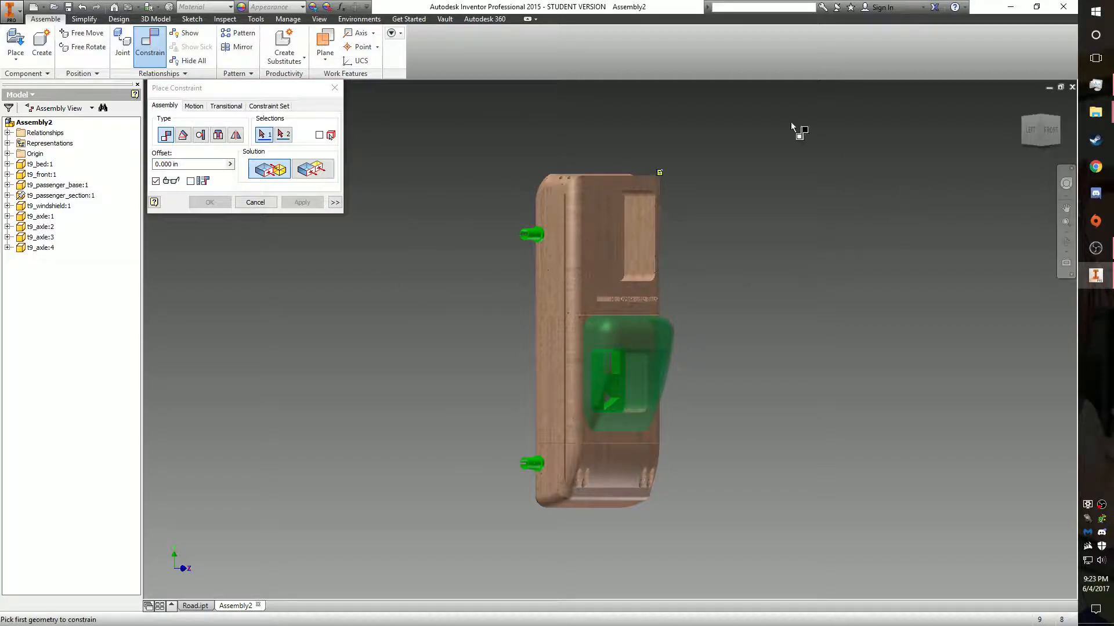
left_click(251, 204)
- Open the t9_bed part from the assembly in its own window
left_click(1024, 115)
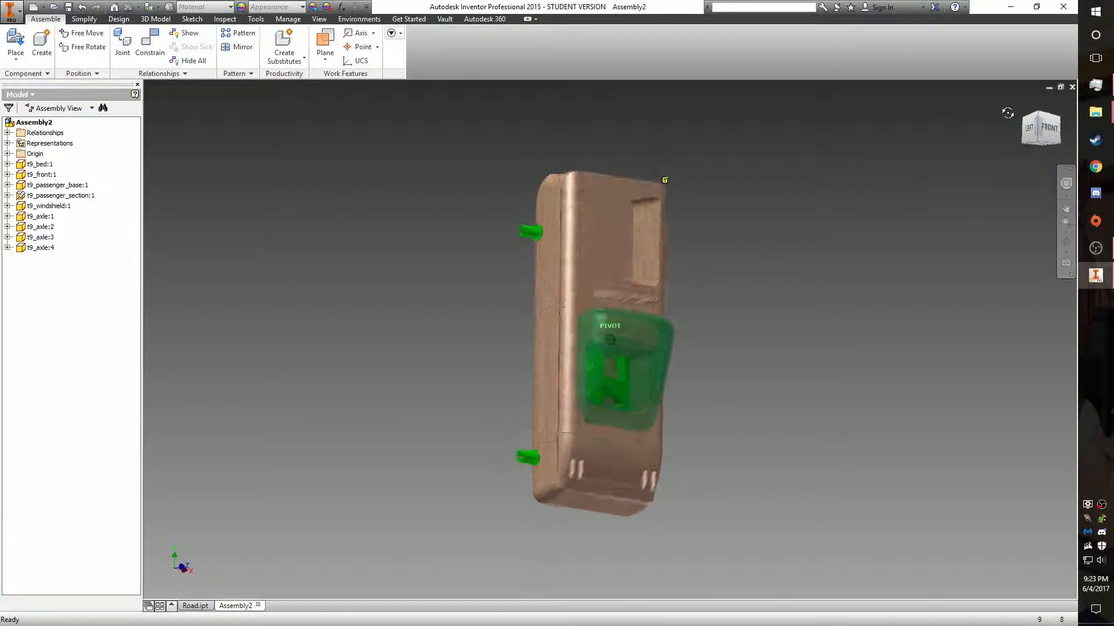
left_click(688, 289)
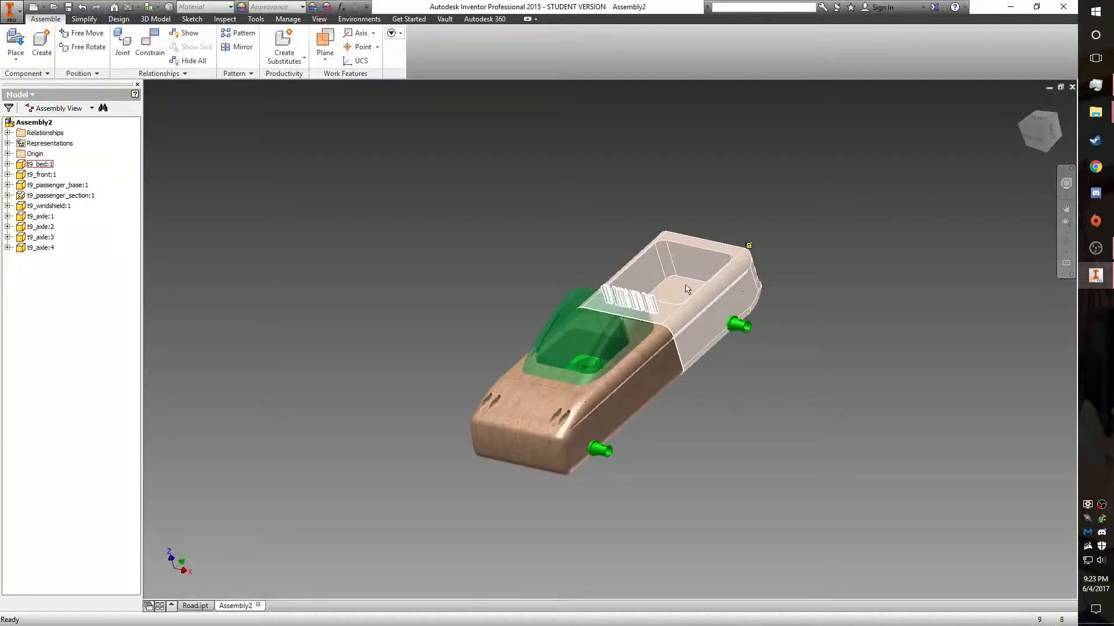
right_click(707, 297)
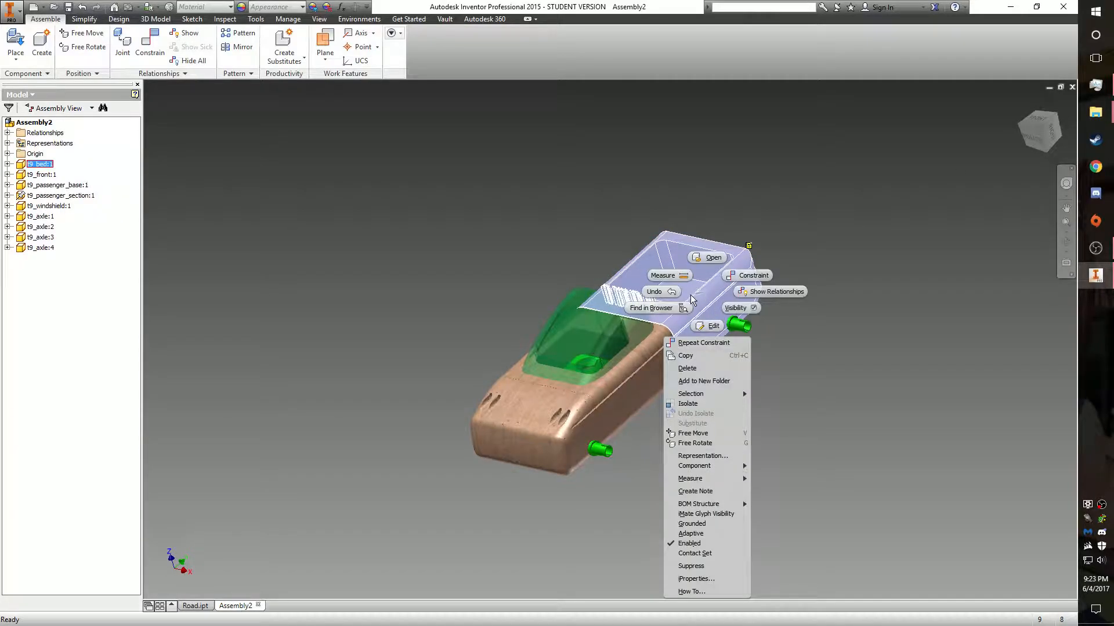
left_click(707, 258)
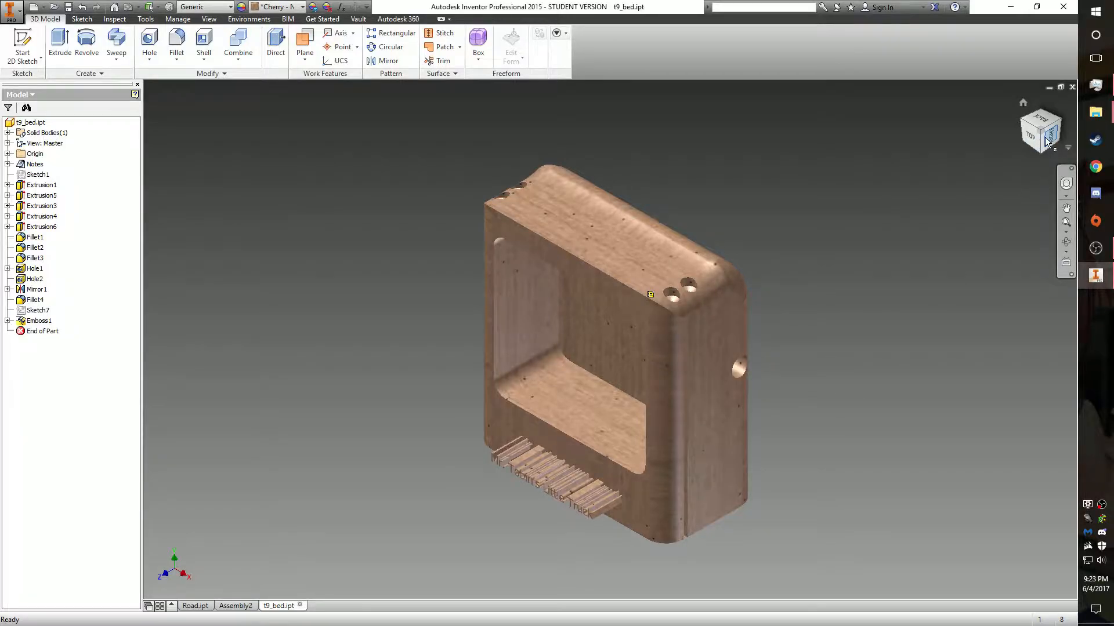
- Start a 2D sketch on the bed's flat bottom face and draw a construction line between the midpoints of its two end edges
left_click(1047, 142)
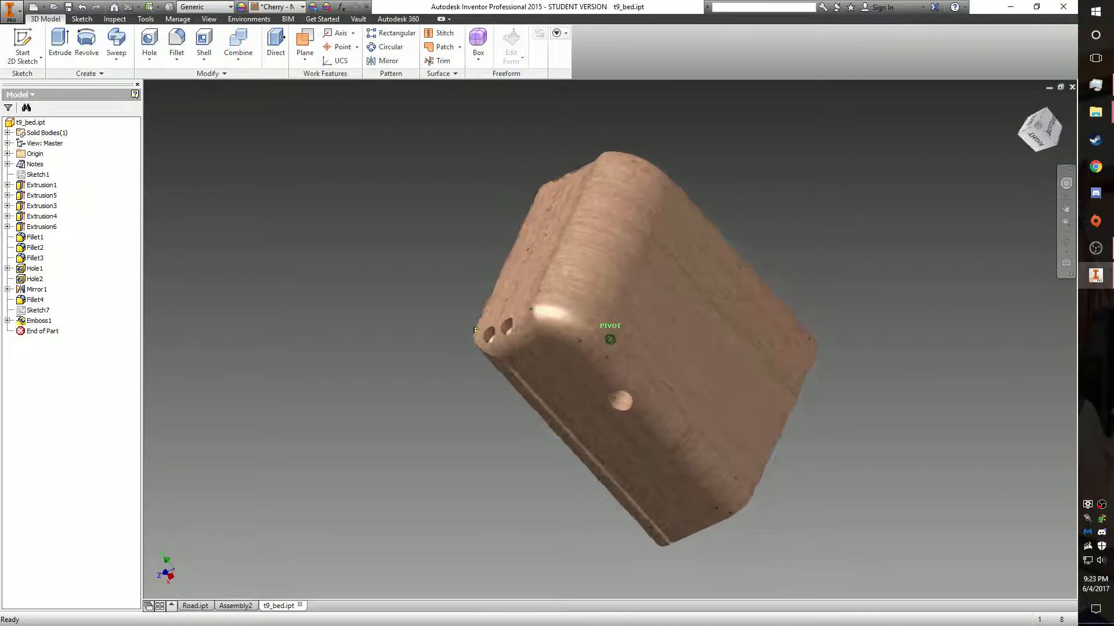
left_click(23, 44)
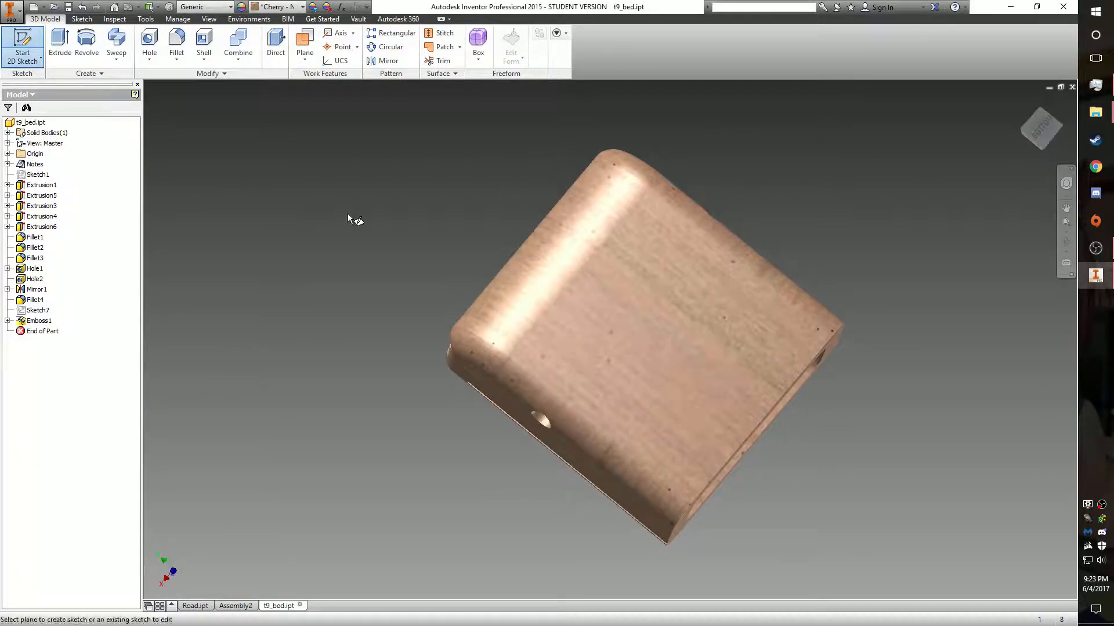
left_click(617, 311)
left_click(60, 43)
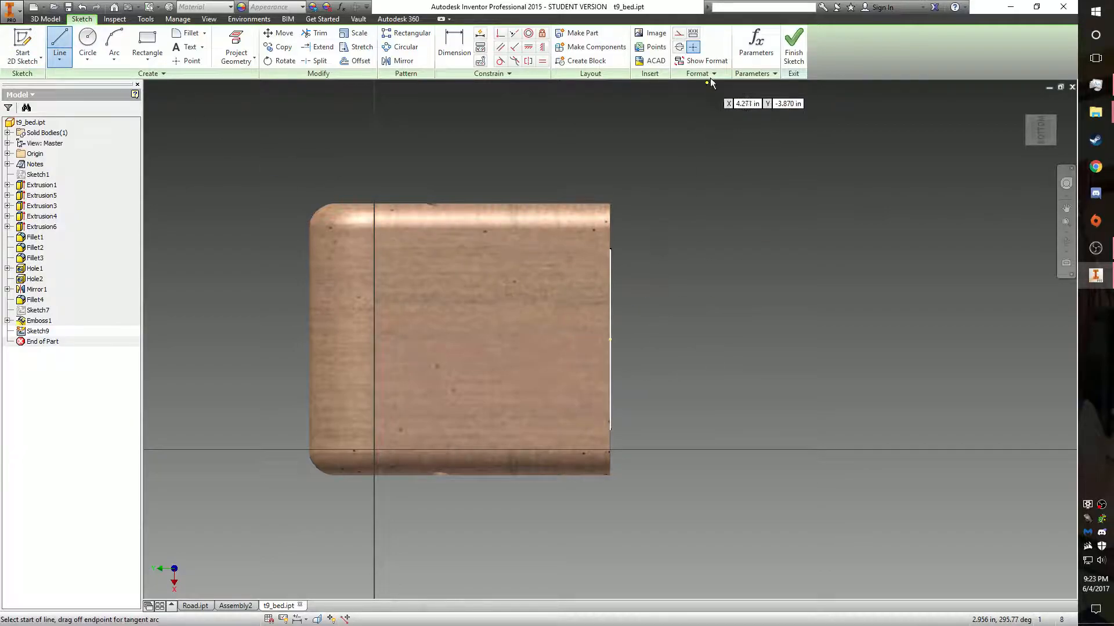
left_click(679, 33)
left_click(610, 339)
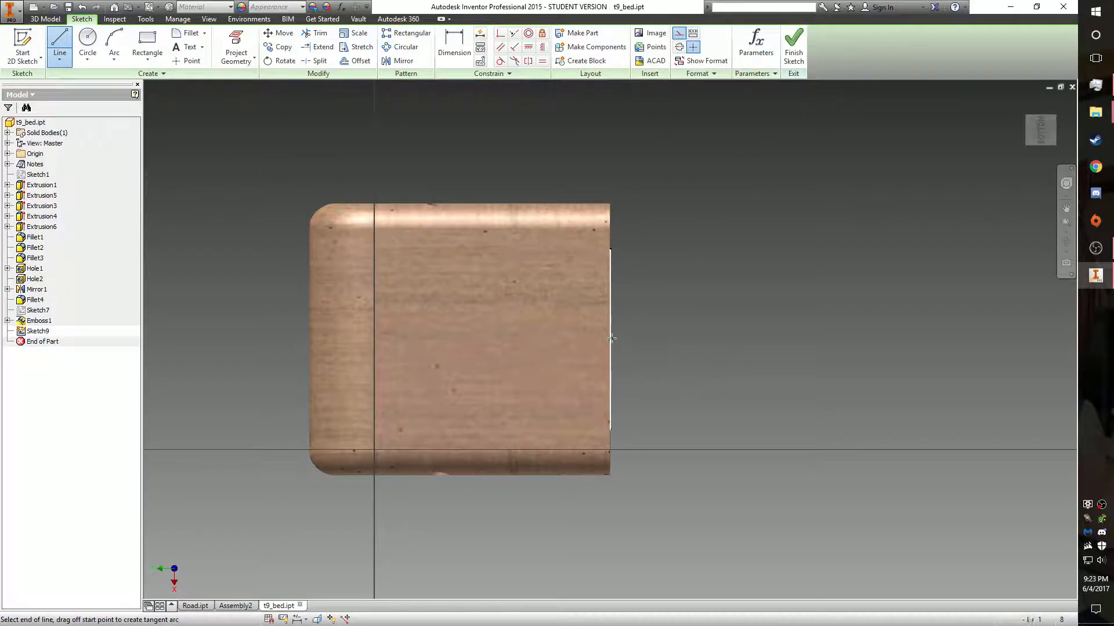
left_click(310, 339)
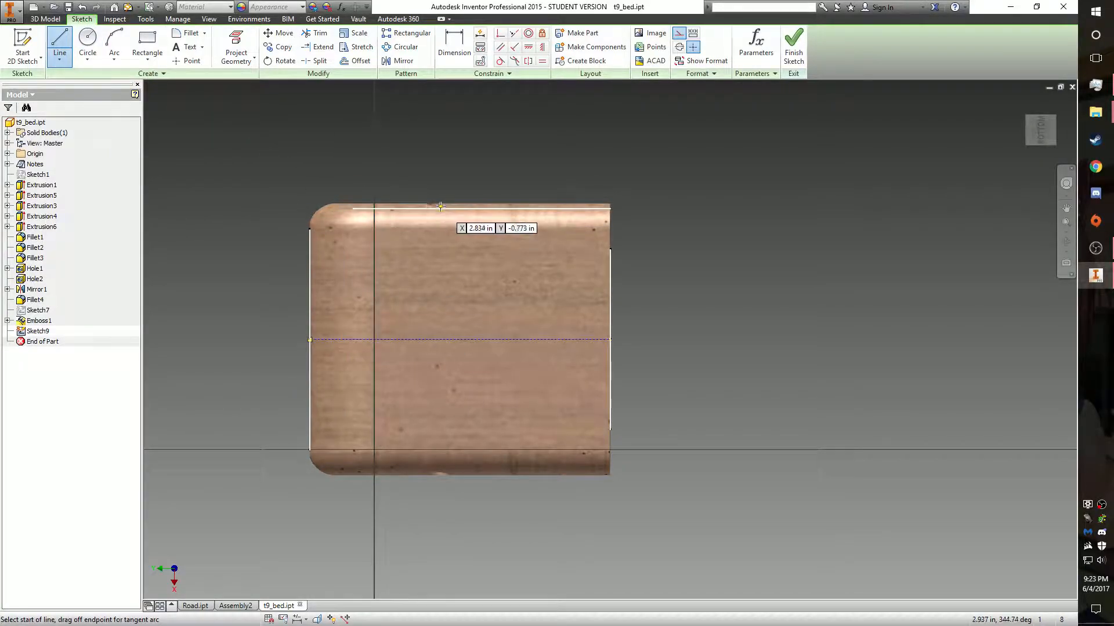
- Draw a construction line across the bed's full width at the axle holes, perpendicular to the lengthwise construction line
scroll(449, 204, "up", 8)
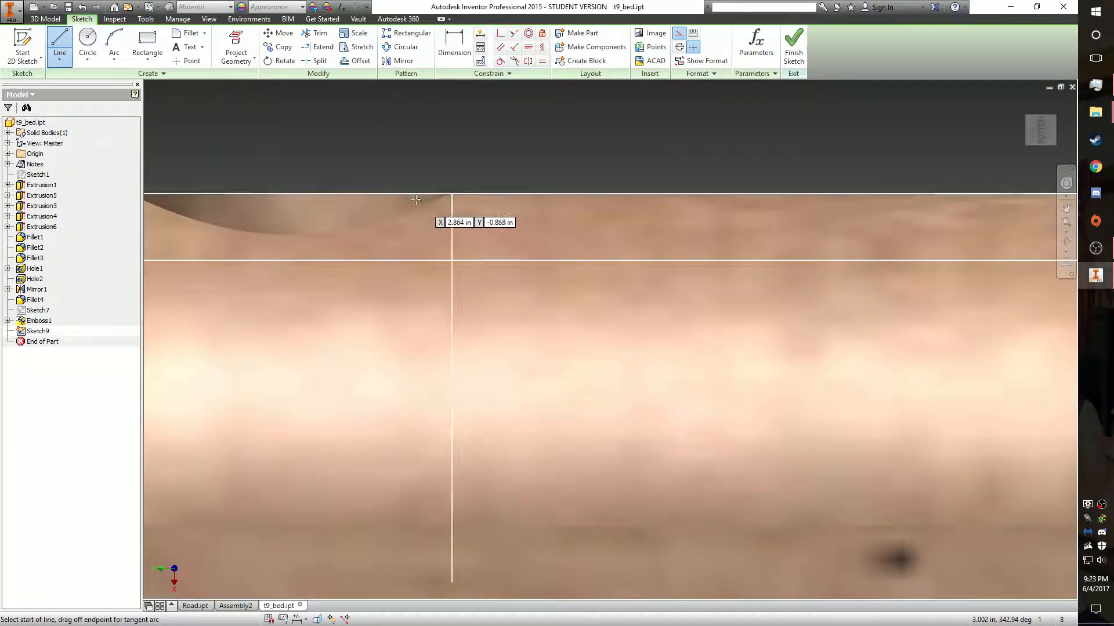
left_click(452, 190)
scroll(509, 325, "up", 5)
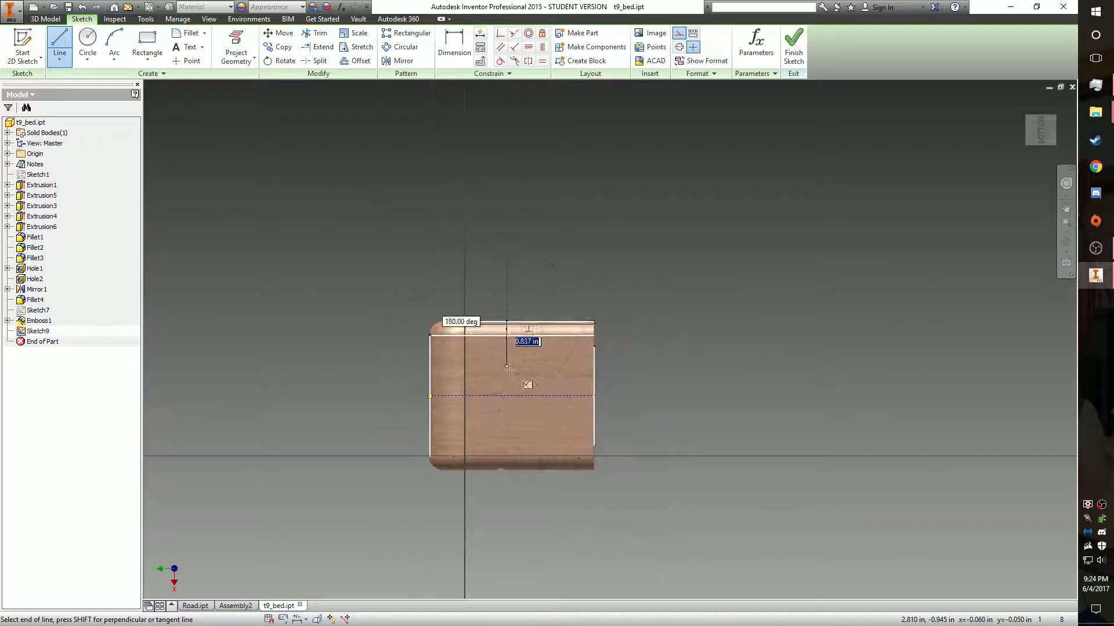
left_click(506, 469)
scroll(556, 460, "down", 3)
right_click(547, 392)
left_click(586, 401)
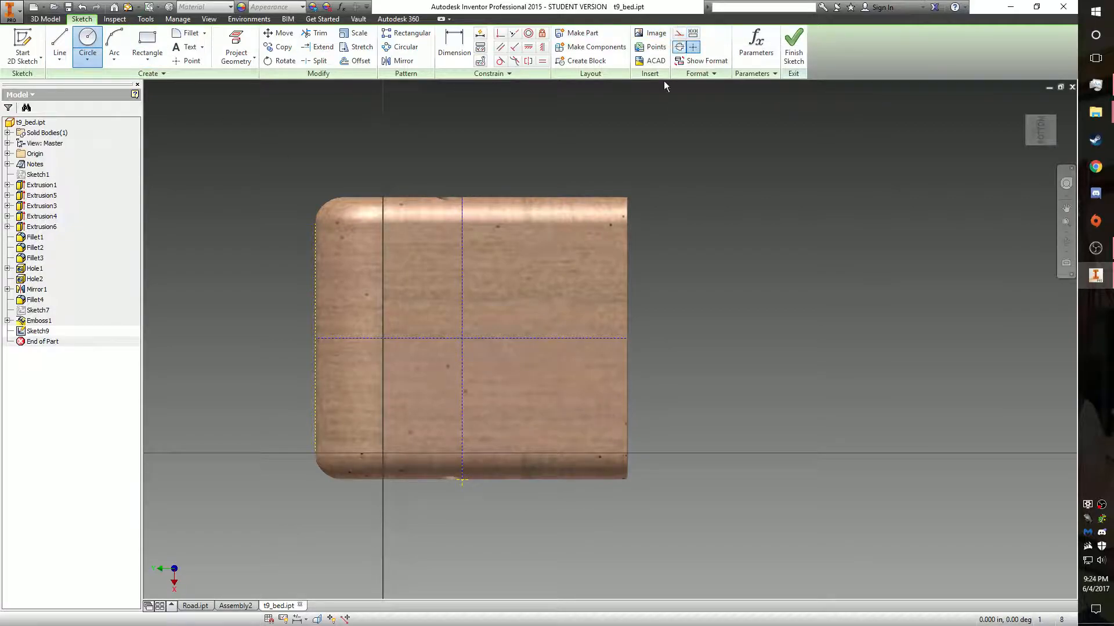
- Draw two 0.4 in diameter circles near the crossing construction lines, one on each side of the lengthwise line
left_click(492, 306)
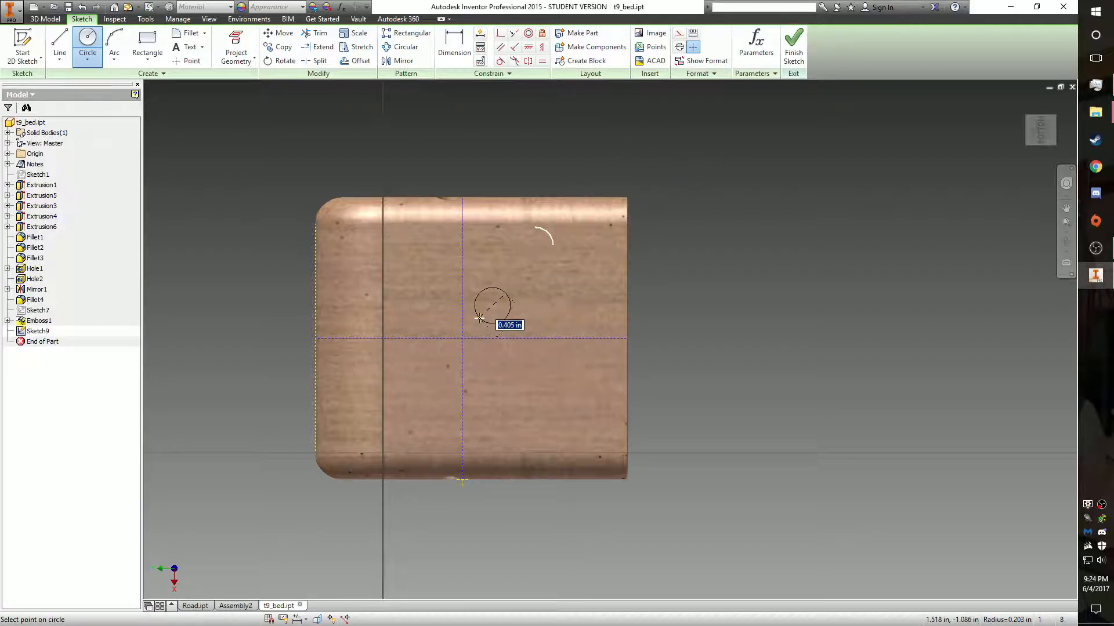
type(".4")
key("Return")
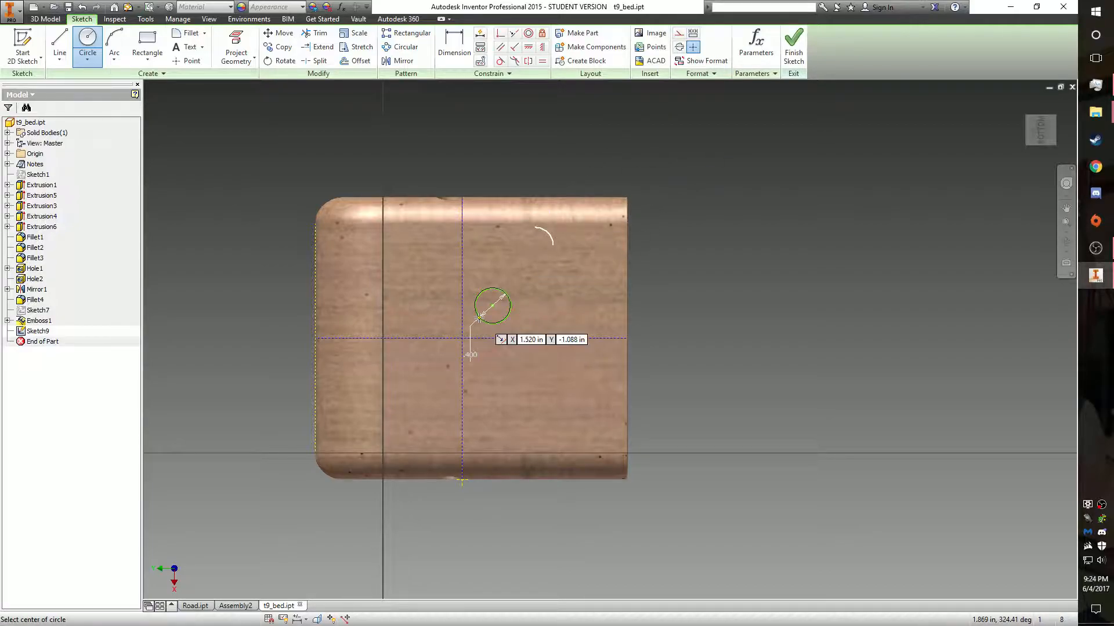
left_click(492, 384)
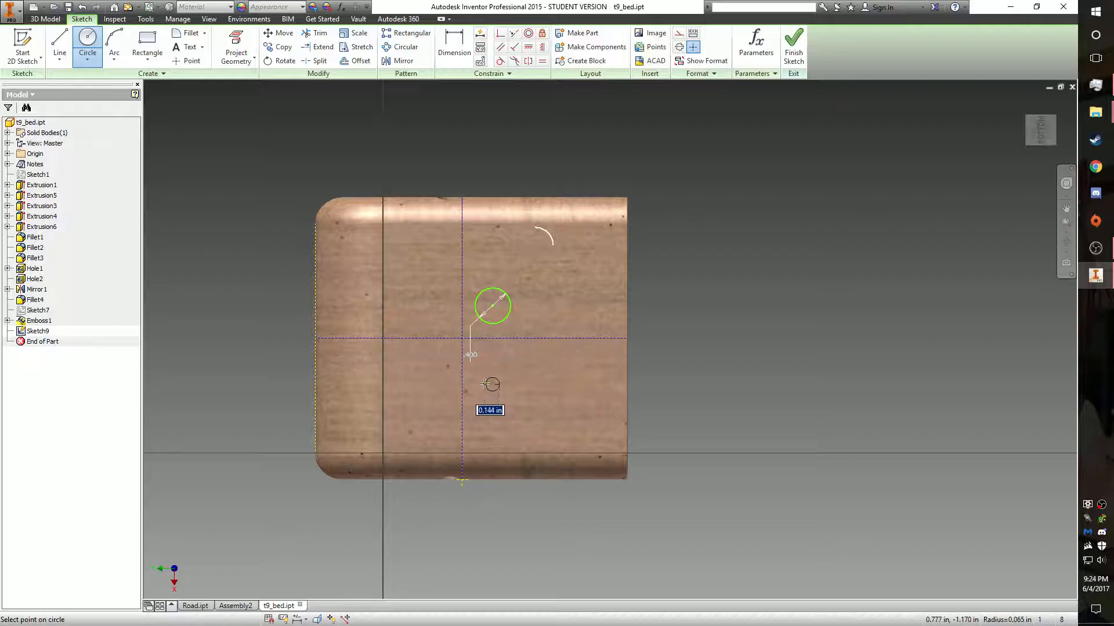
key("Return")
- Dimension the upper circle's center 0.2 in from the lengthwise construction line and 0.2 in from the crosswise one
key("d")
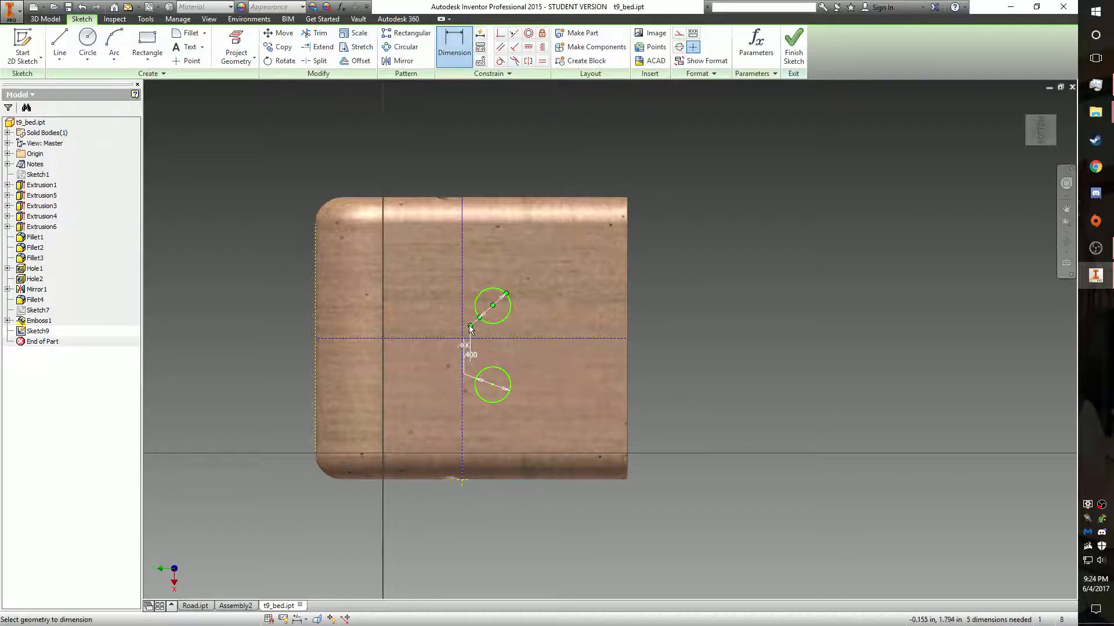
left_click(492, 338)
left_click(524, 329)
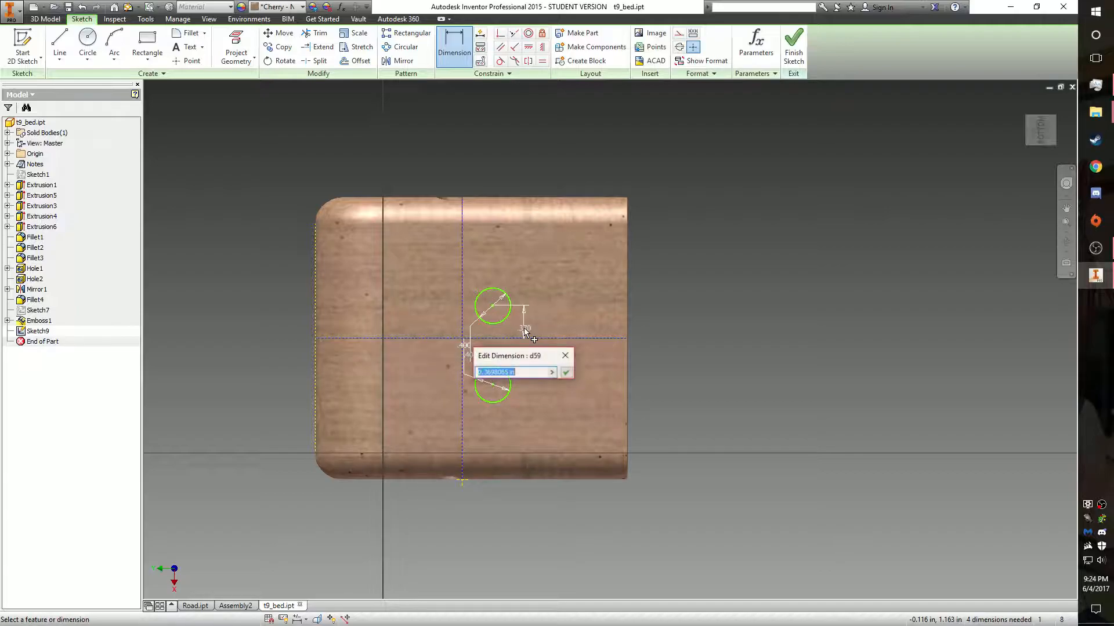
type(".2")
key("Return")
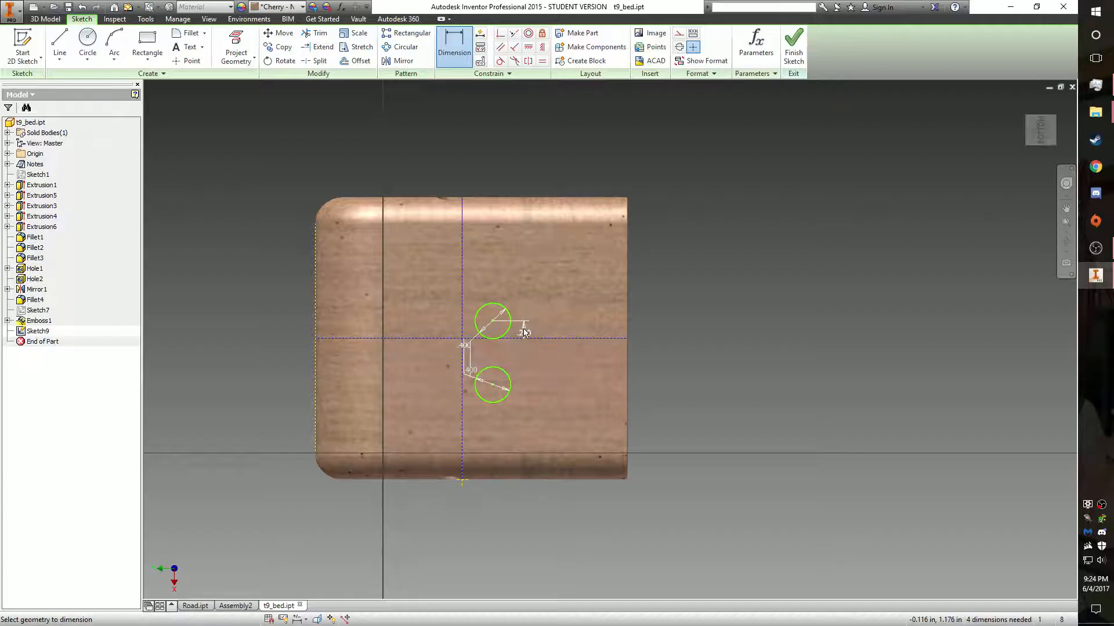
left_click(463, 324)
left_click(472, 293)
key("Return")
left_click(468, 296)
type(".2")
key("Return")
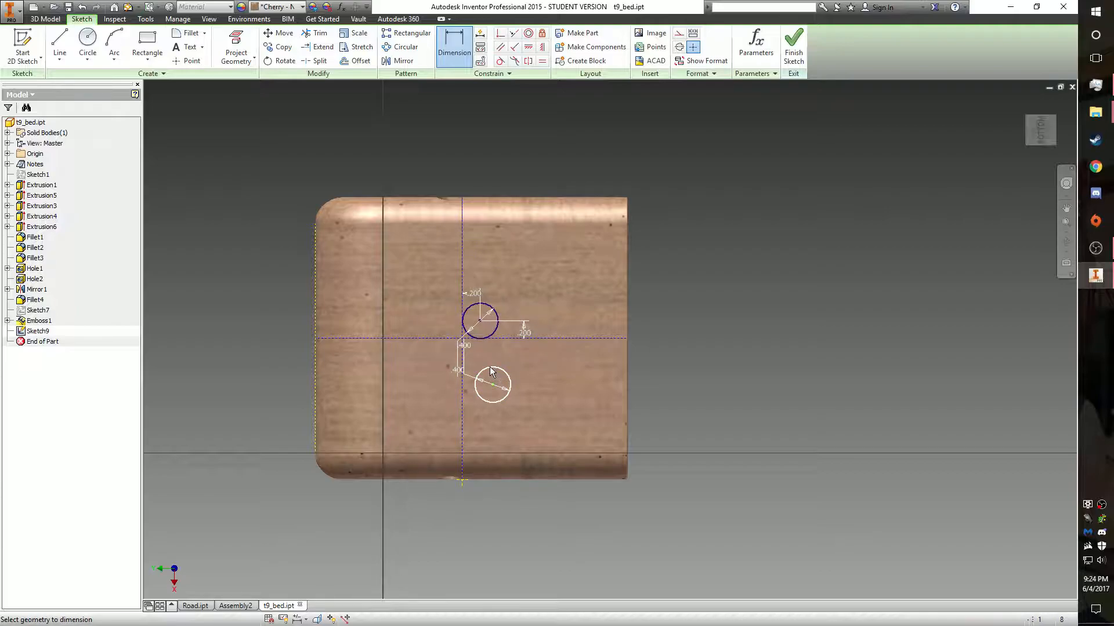
- Dimension the lower circle's center 0.2 in from each of the two construction lines and finish the sketch
left_click(500, 338)
left_click(505, 372)
left_click(514, 360)
type(".2")
key("Return")
left_click(481, 372)
left_click(462, 383)
left_click(485, 387)
type(".2")
key("Return")
left_click(794, 47)
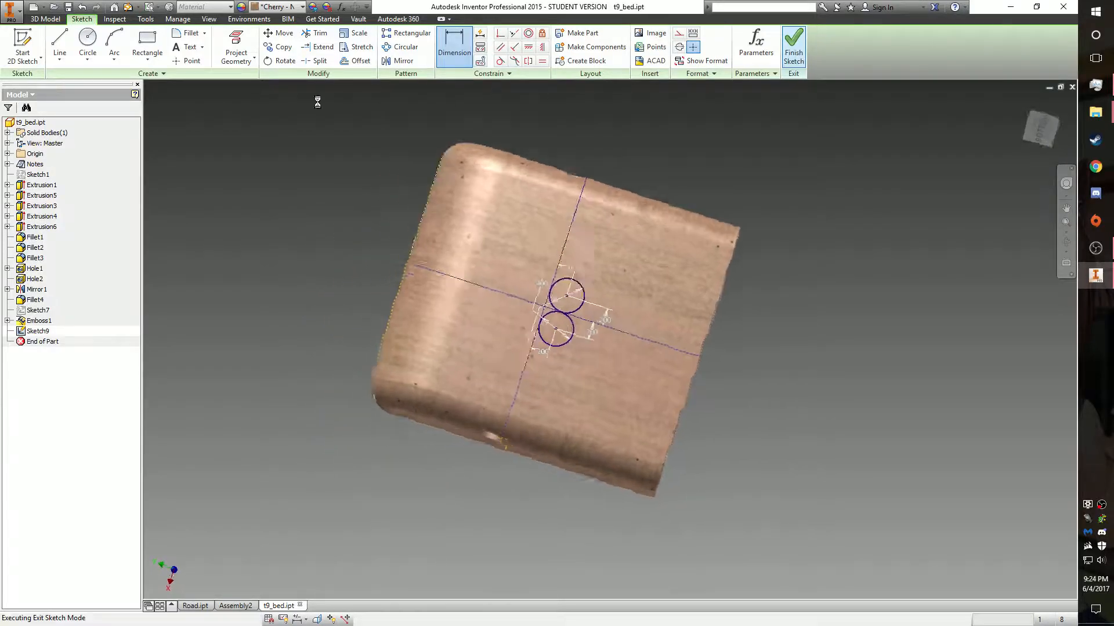
- Extrude one circle as a surface with asymmetric extents, 1 in outward from the bottom face and 2.875 in through the bed
key("e")
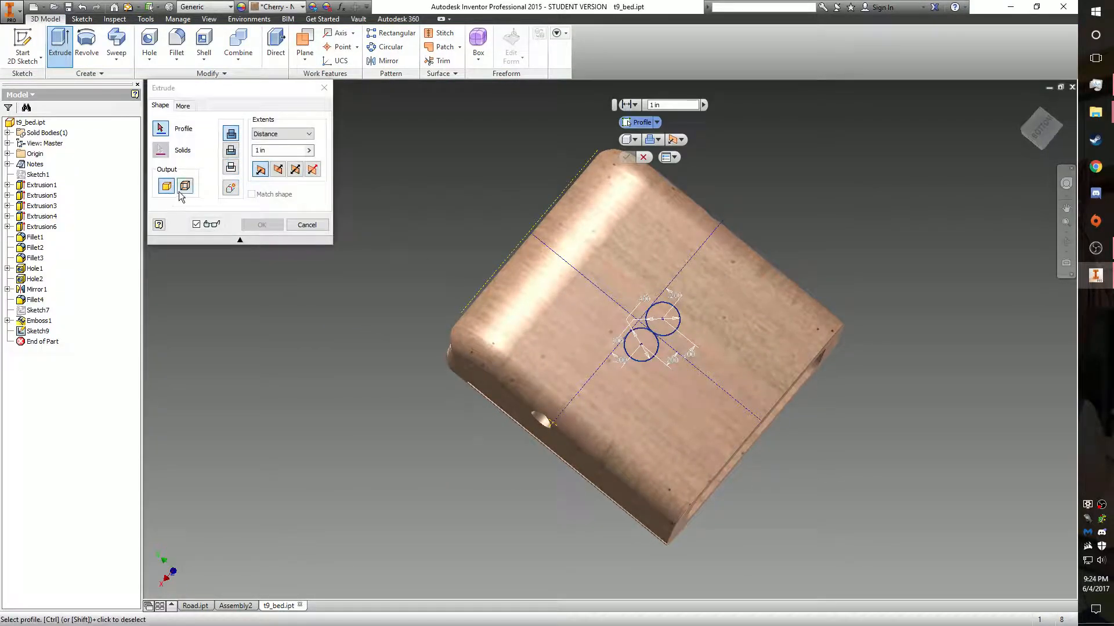
left_click(185, 187)
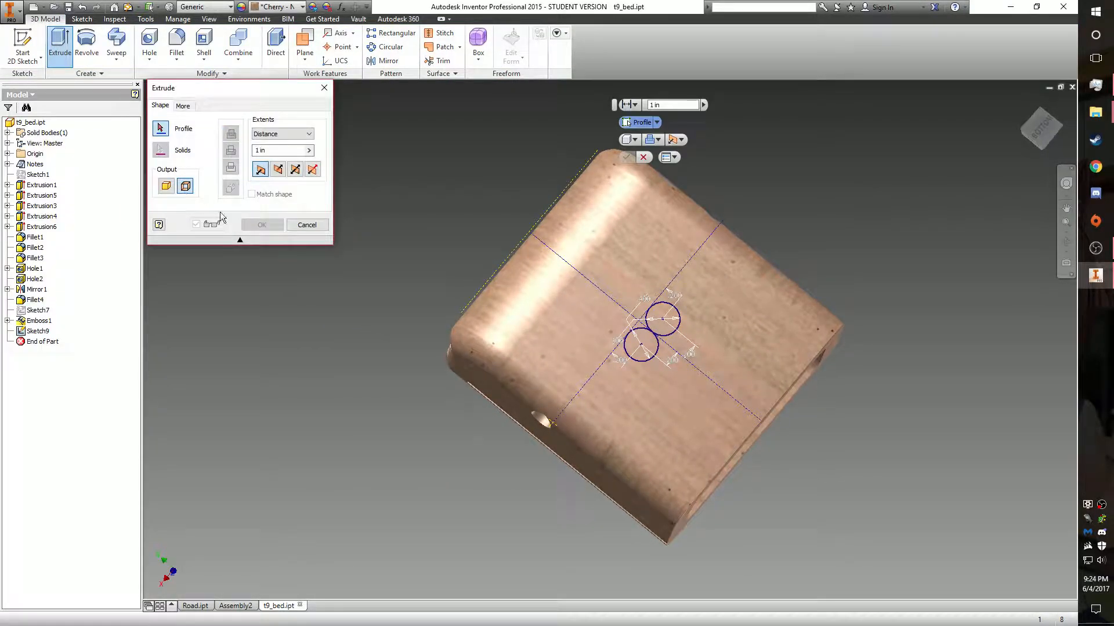
left_click(670, 326)
left_click_drag(1034, 138, 1021, 64)
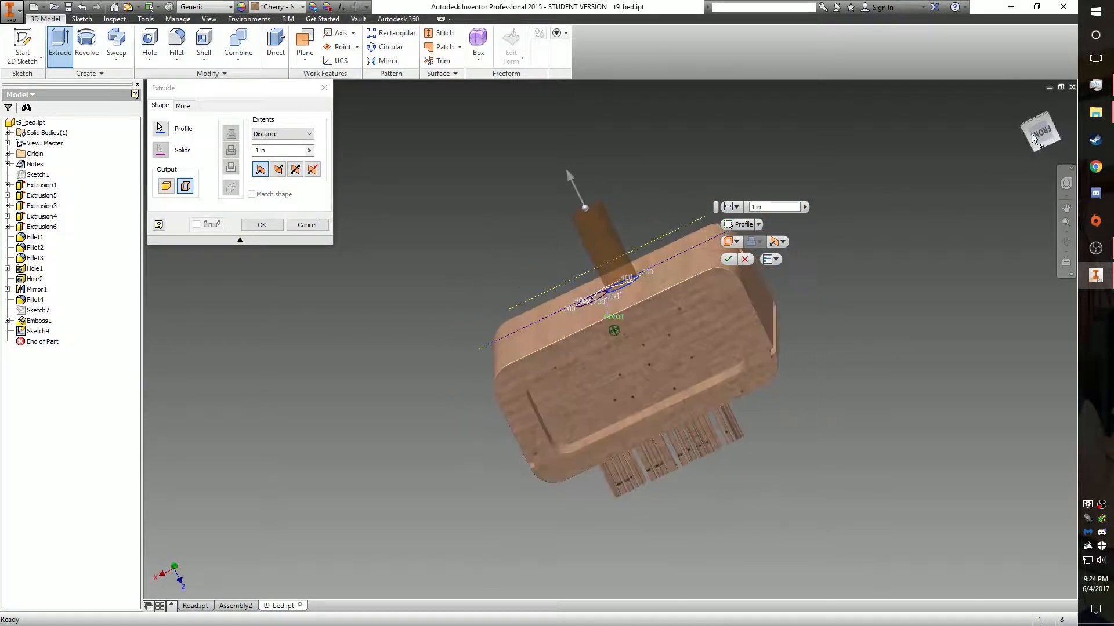
left_click(782, 242)
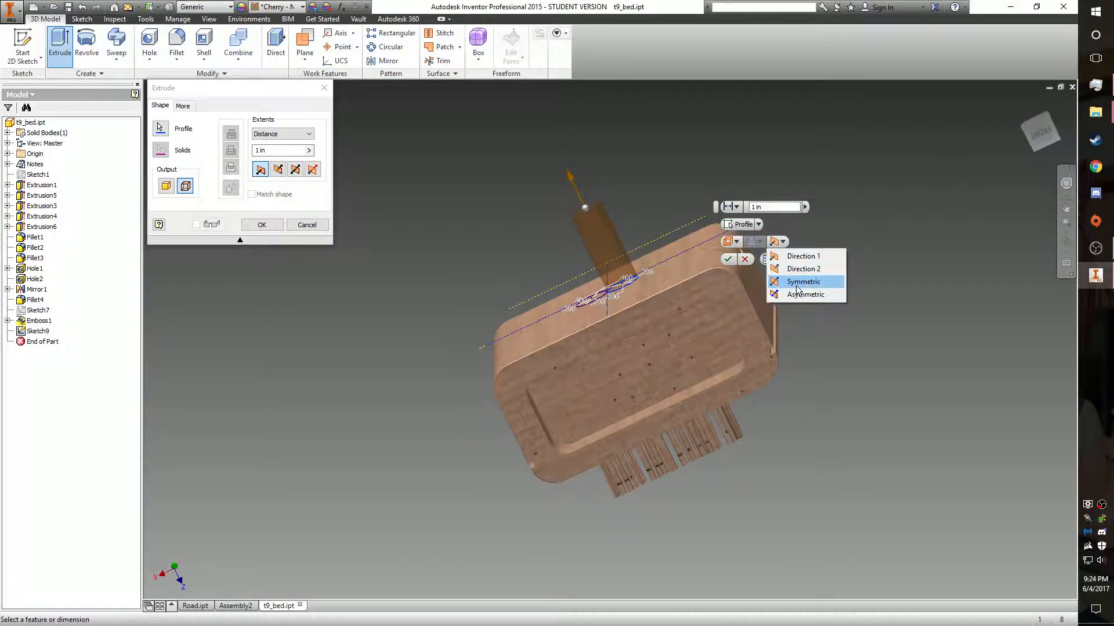
left_click(803, 282)
left_click(782, 242)
left_click(808, 293)
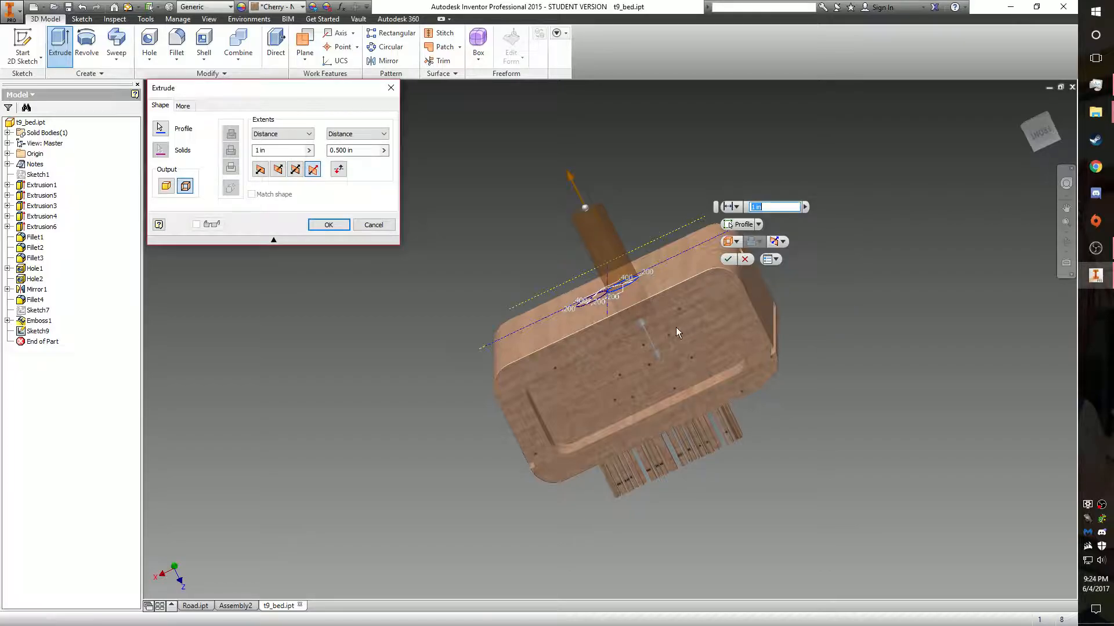
left_click_drag(656, 352, 750, 528)
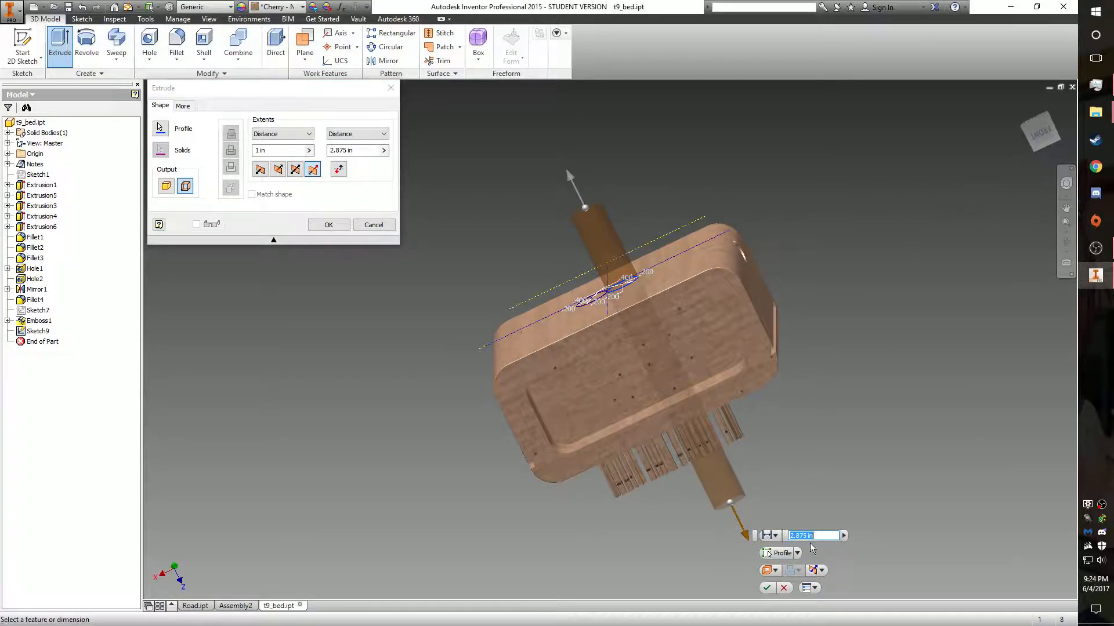
left_click(764, 591)
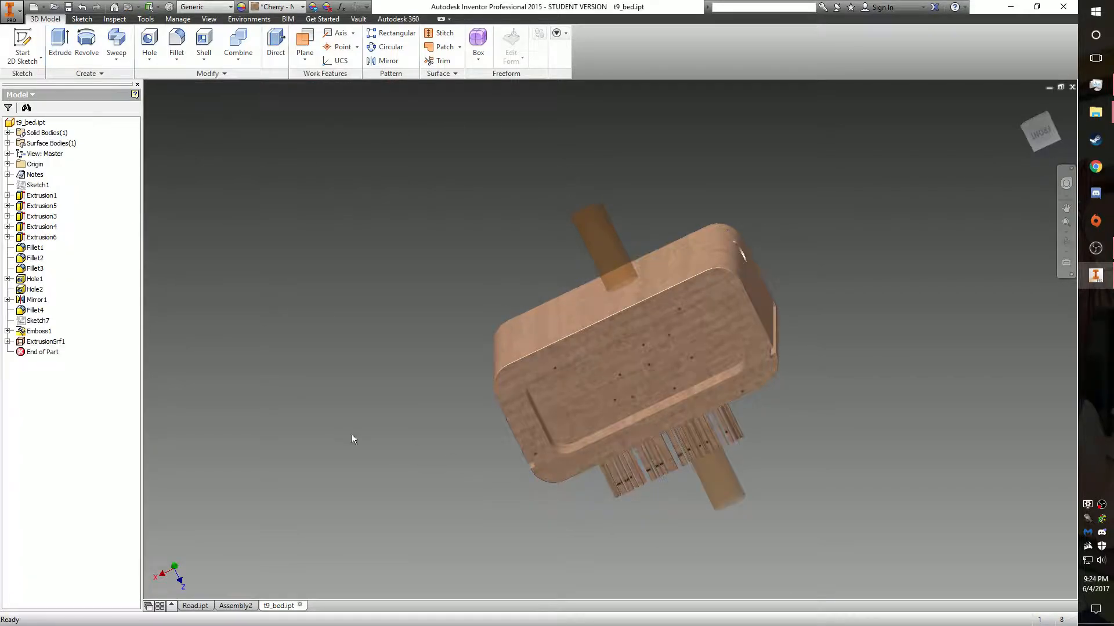
- Share the circle sketch used by the surface extrusion so it is available for another feature
left_click(8, 342)
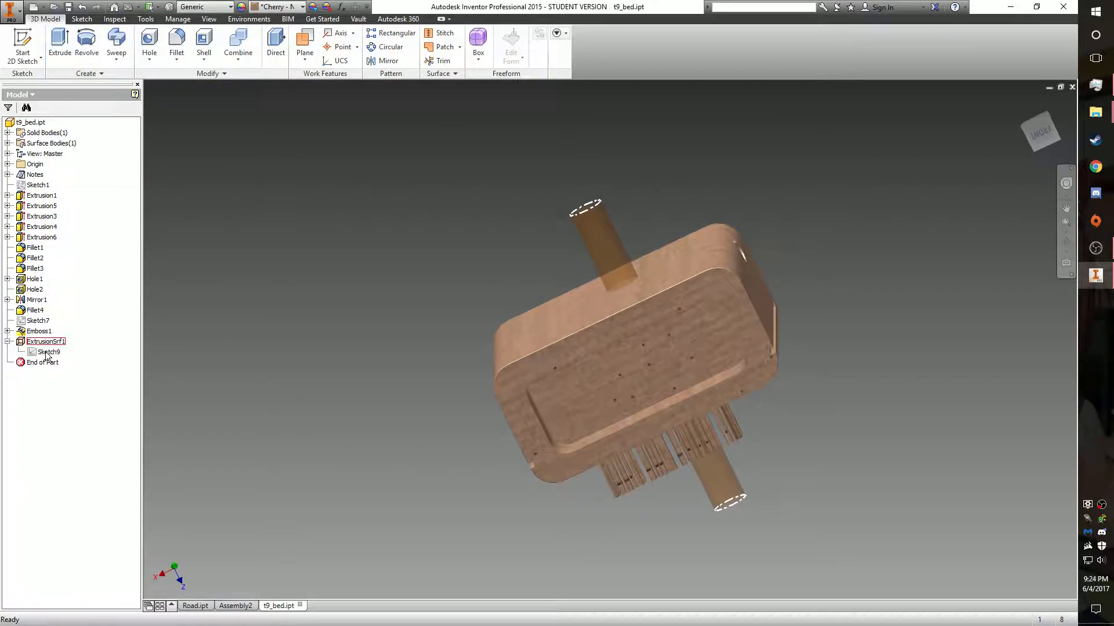
left_click(47, 352)
right_click(47, 361)
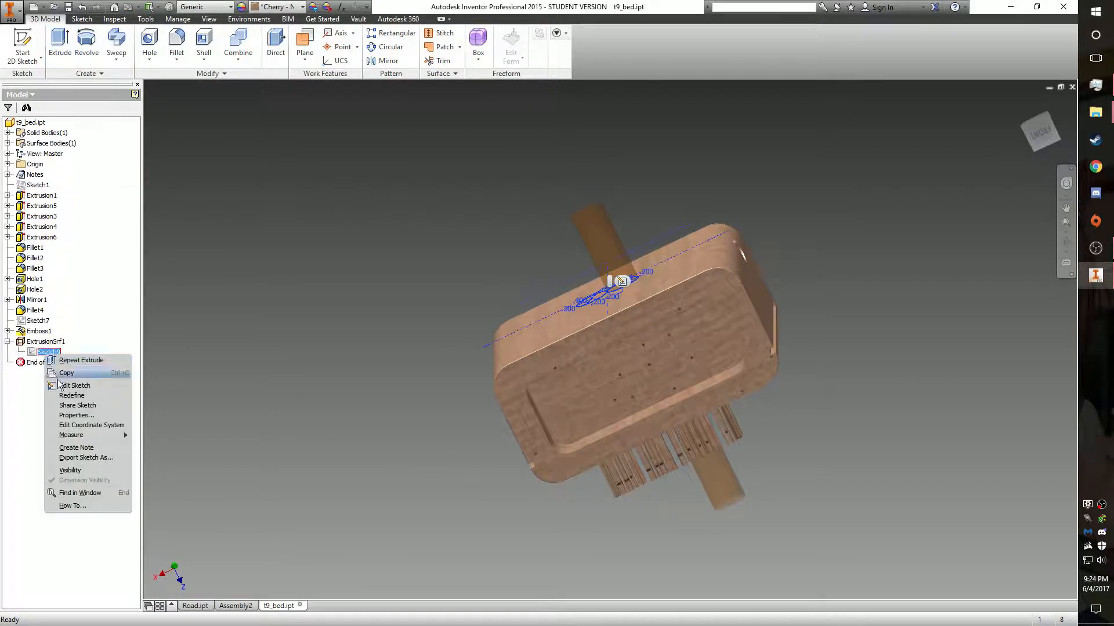
left_click(64, 413)
- Extrude the second circle as an asymmetric surface, 1 in outward and the other way through the bed past its far side
left_click(60, 44)
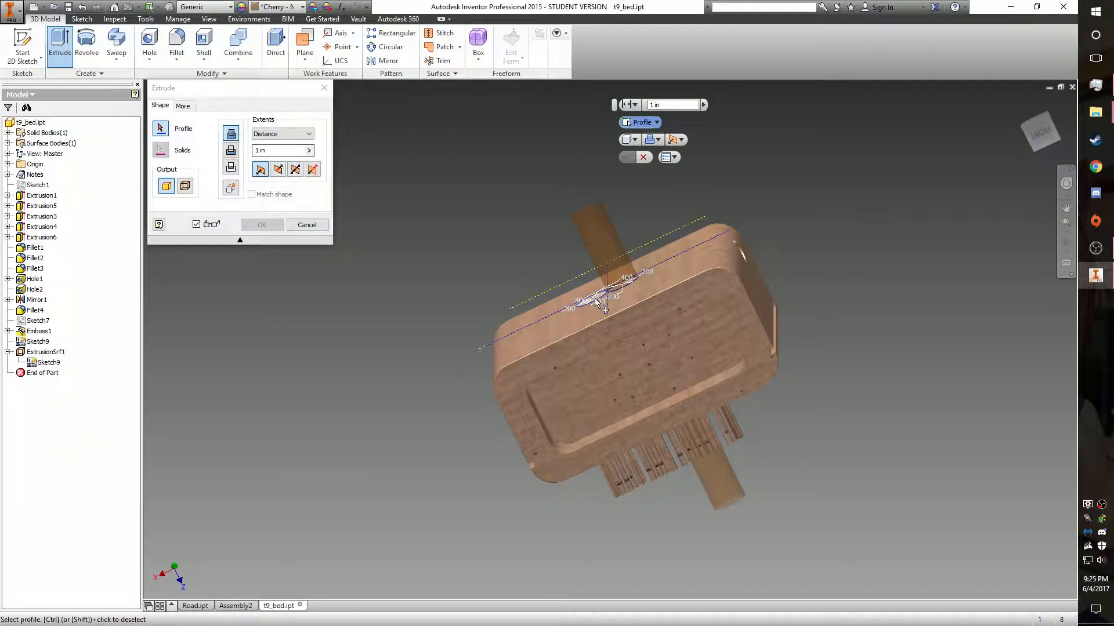
left_click(184, 188)
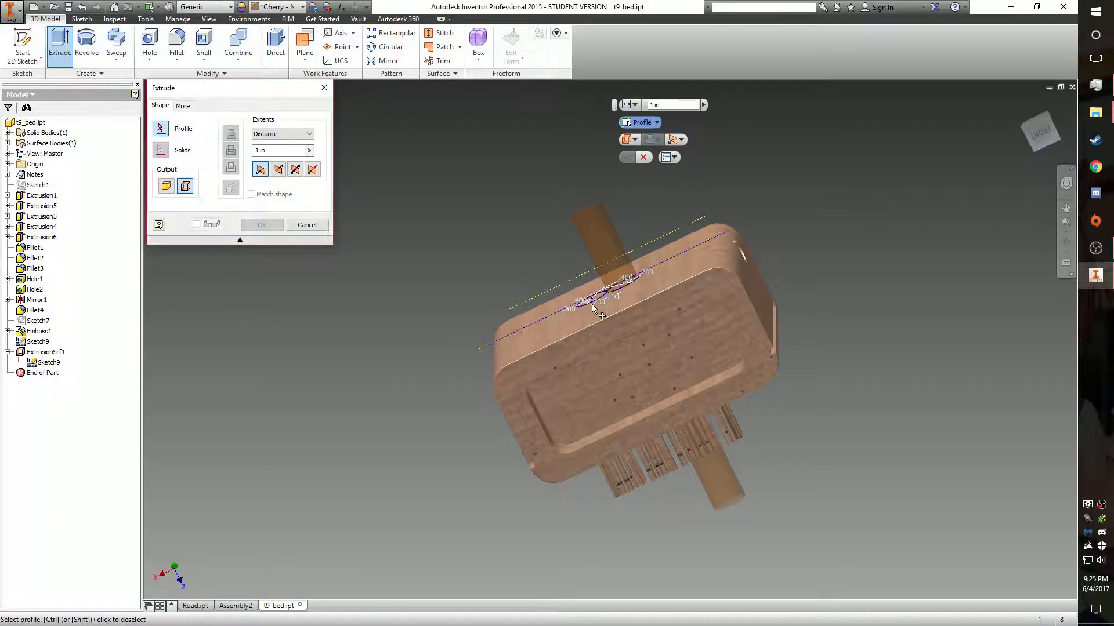
left_click(596, 302)
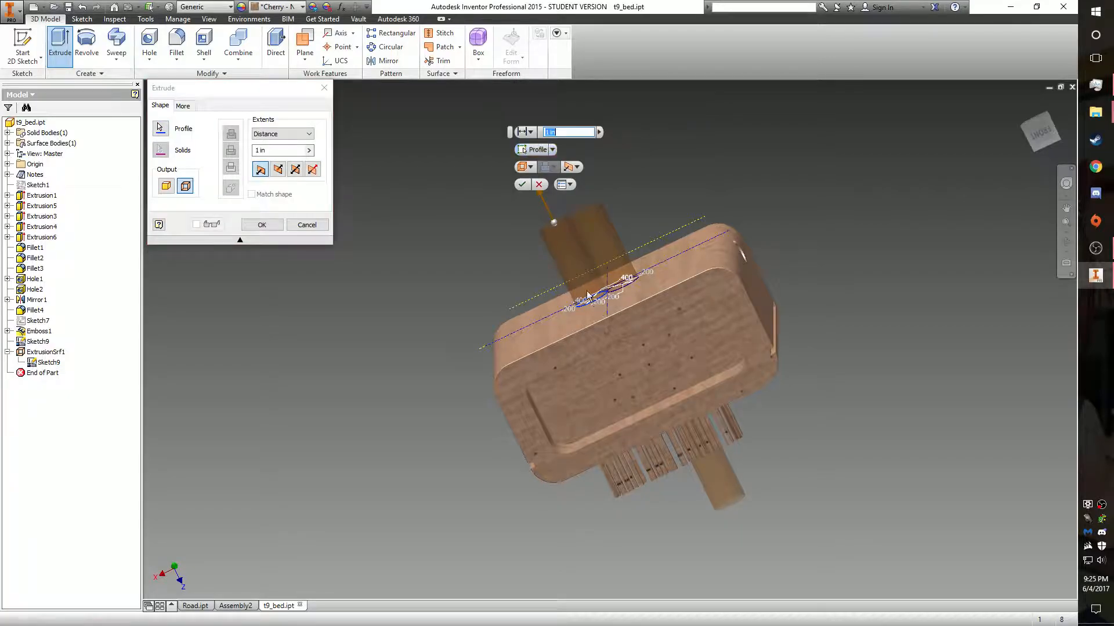
left_click(576, 167)
left_click(607, 221)
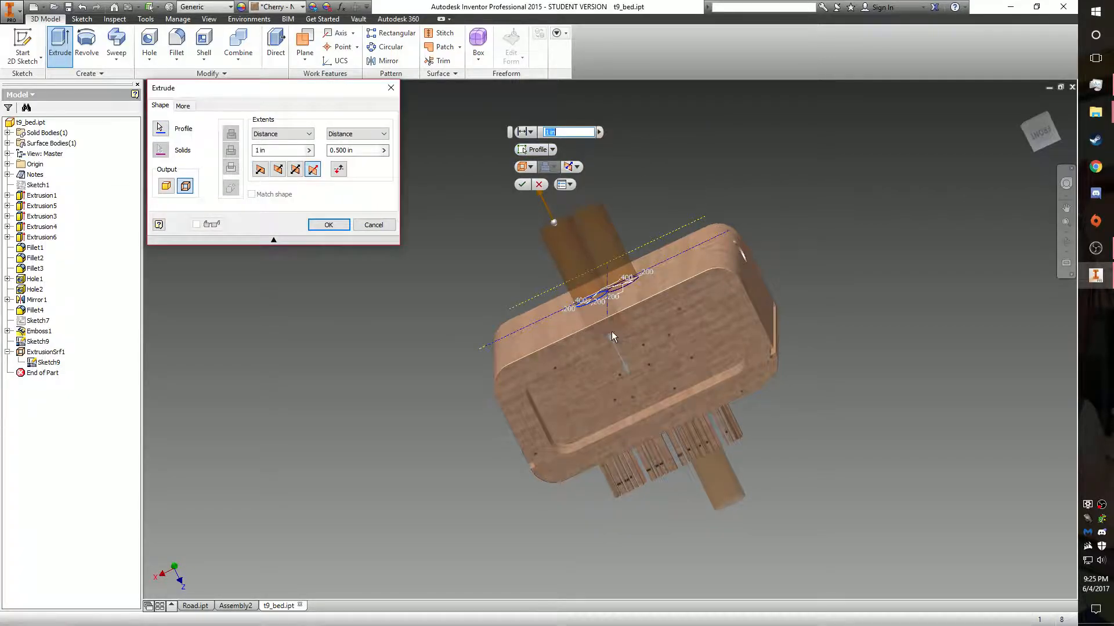
left_click_drag(624, 368, 697, 558)
left_click(736, 587)
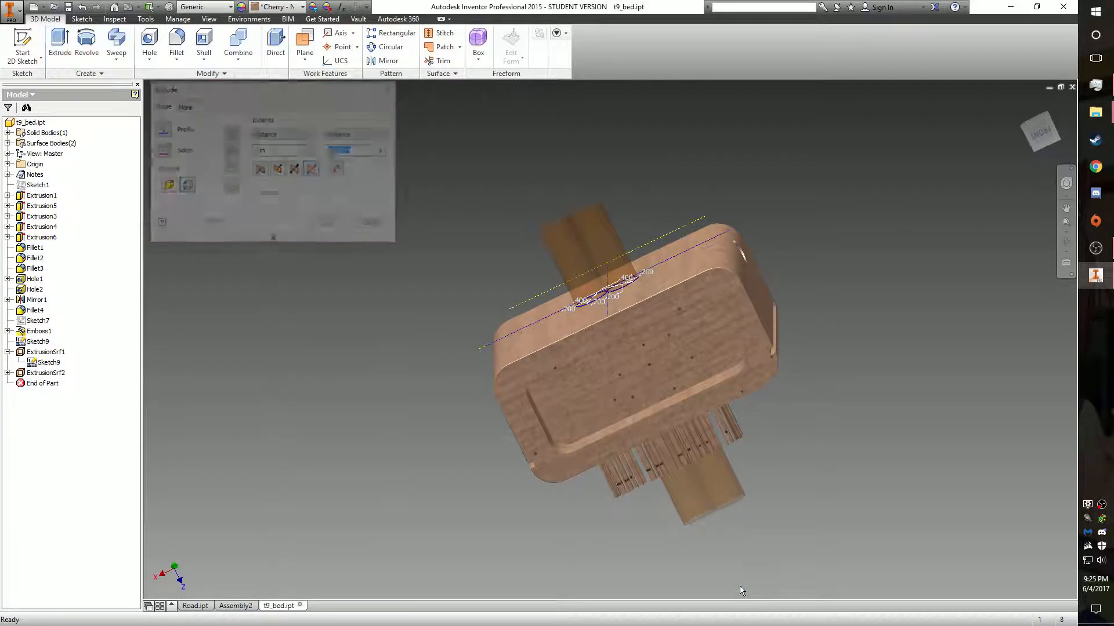
- Hide the shared circle sketch in the bed part
right_click(36, 341)
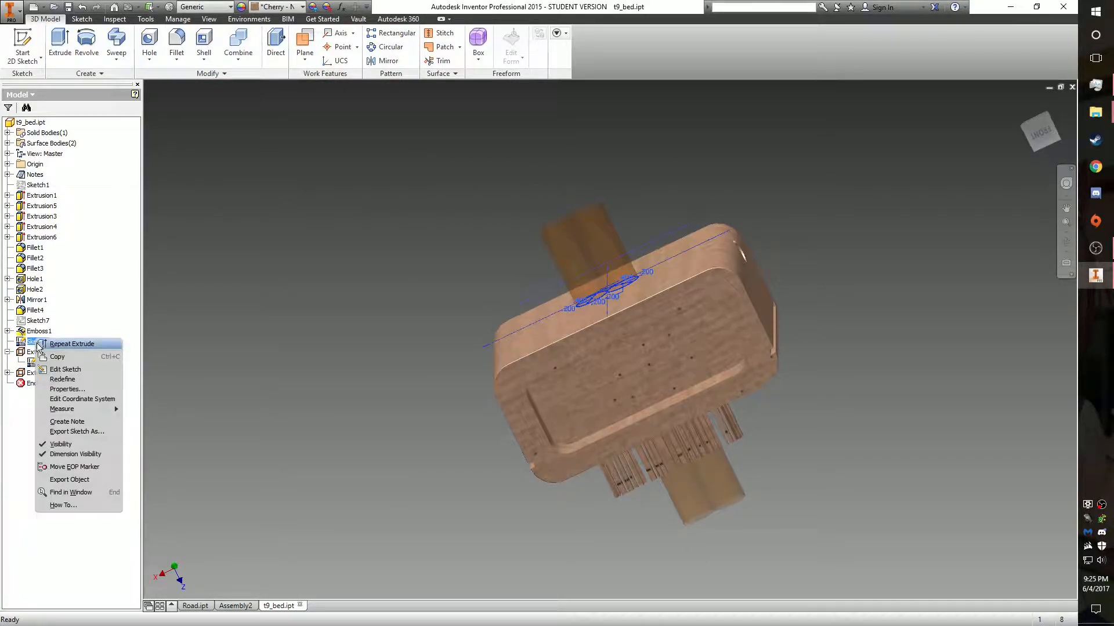
left_click(71, 445)
mouse_move(1040, 137)
left_mouse_down()
mouse_move(582, 483)
mouse_move(992, 178)
left_mouse_up()
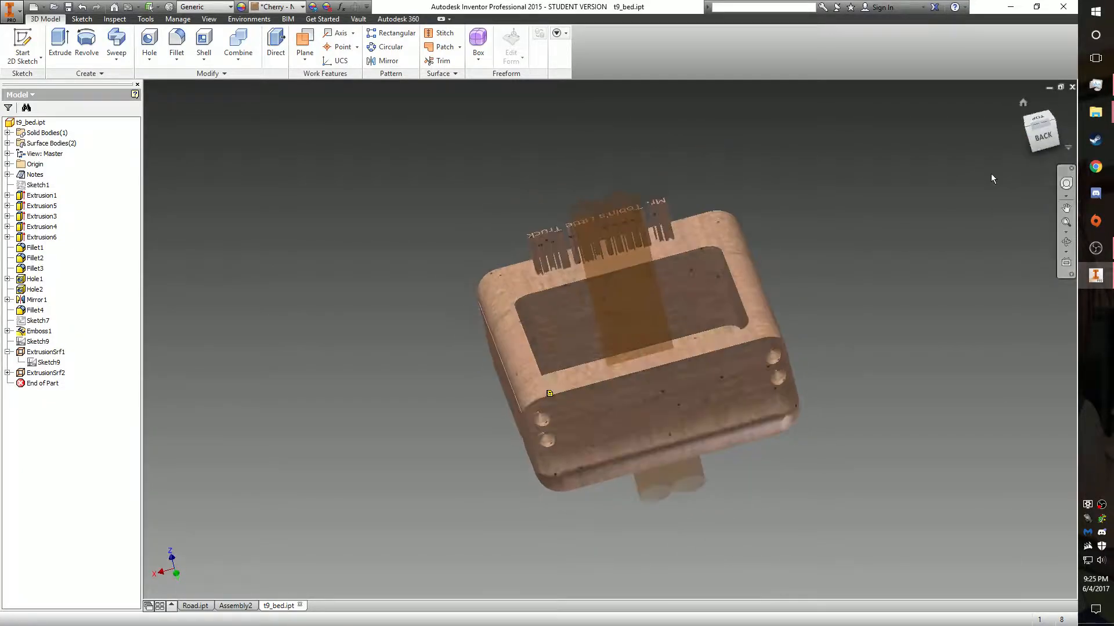
- Save the bed part and close its window to return to the assembly
left_click(68, 7)
left_click(581, 301)
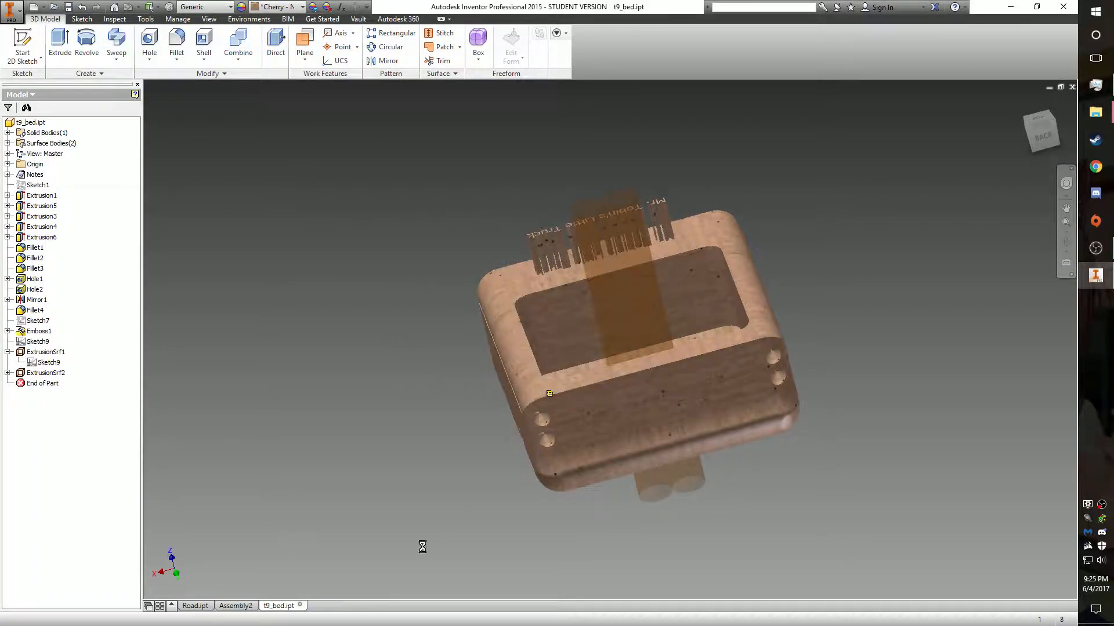
left_click(300, 605)
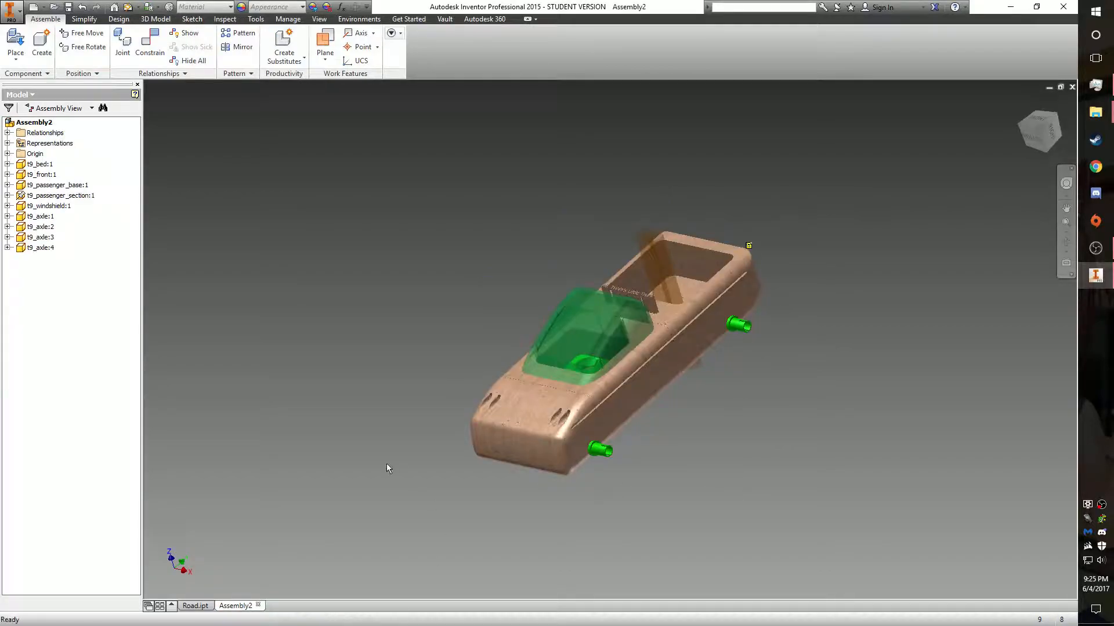
- Open the t9_front part from the assembly in its own window and start a 2D sketch on its flat bottom face
right_click(524, 408)
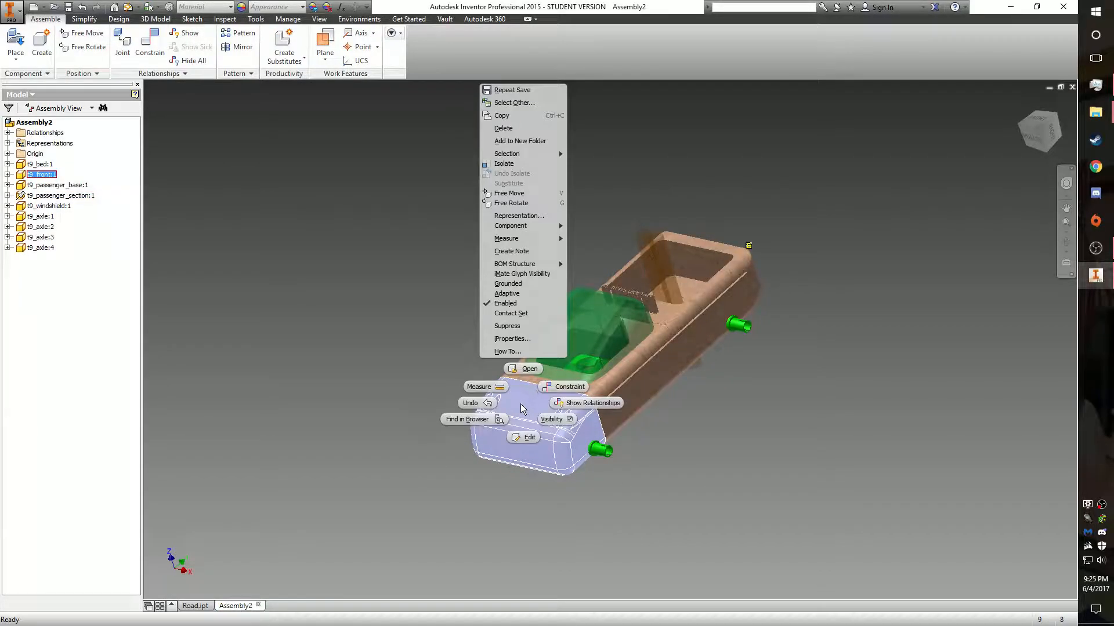
left_click(533, 369)
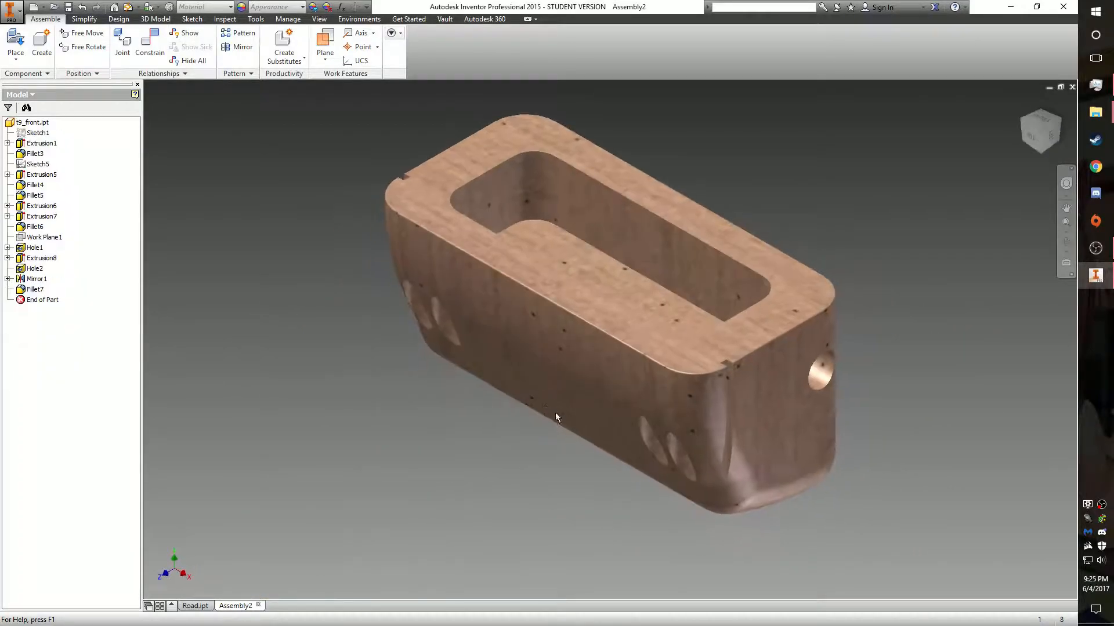
mouse_move(610, 339)
middle_mouse_down("shift")
mouse_move(650, 325)
mouse_move(580, 290)
middle_mouse_up("shift")
left_click(22, 47)
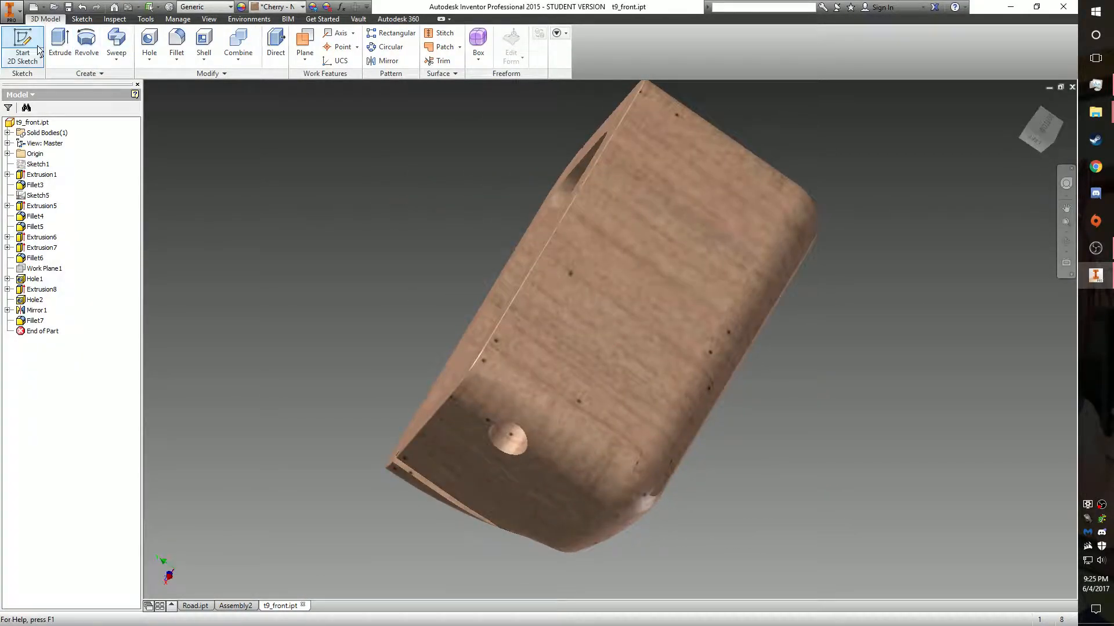
left_click(580, 259)
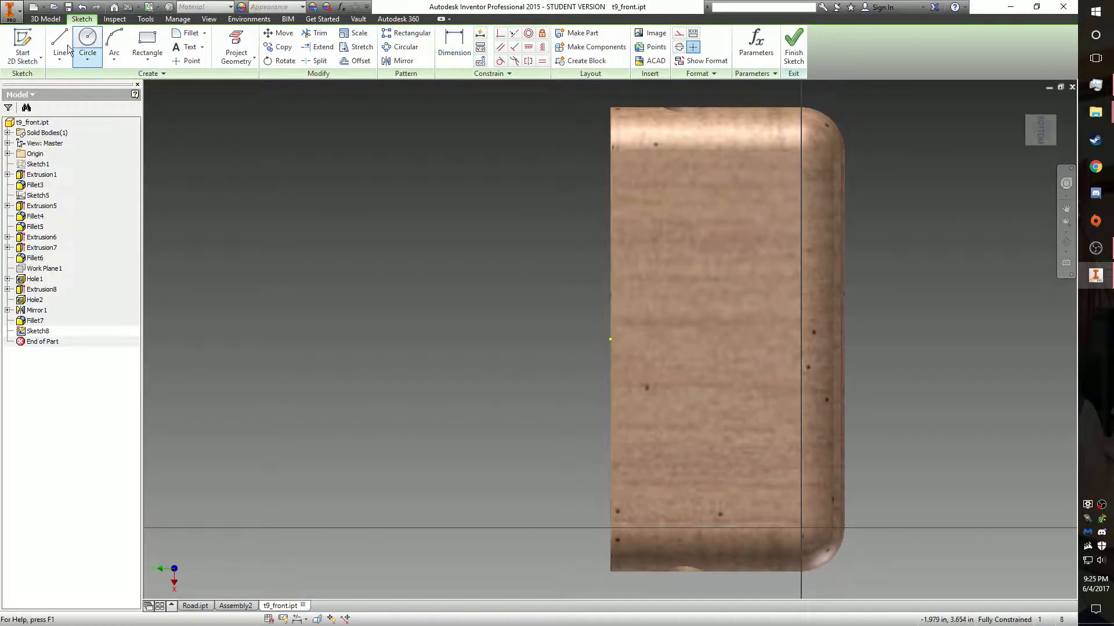
- Draw a horizontal line from the midpoint of the bottom face's straight open edge across the face, slightly past the rounded edge
left_click(60, 46)
left_click(609, 346)
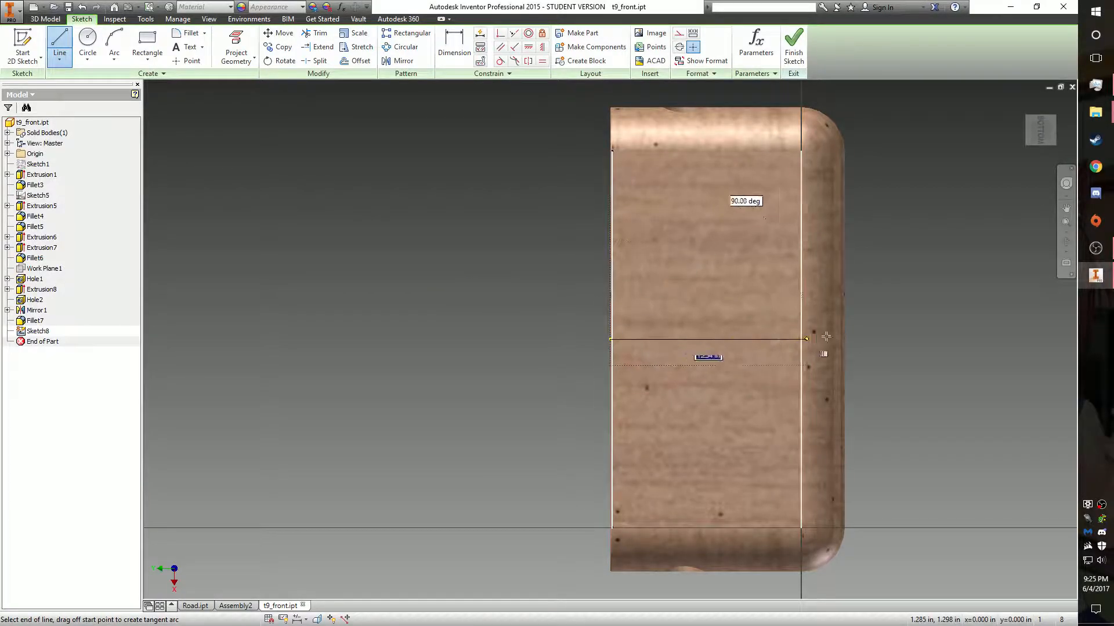
right_click(911, 447)
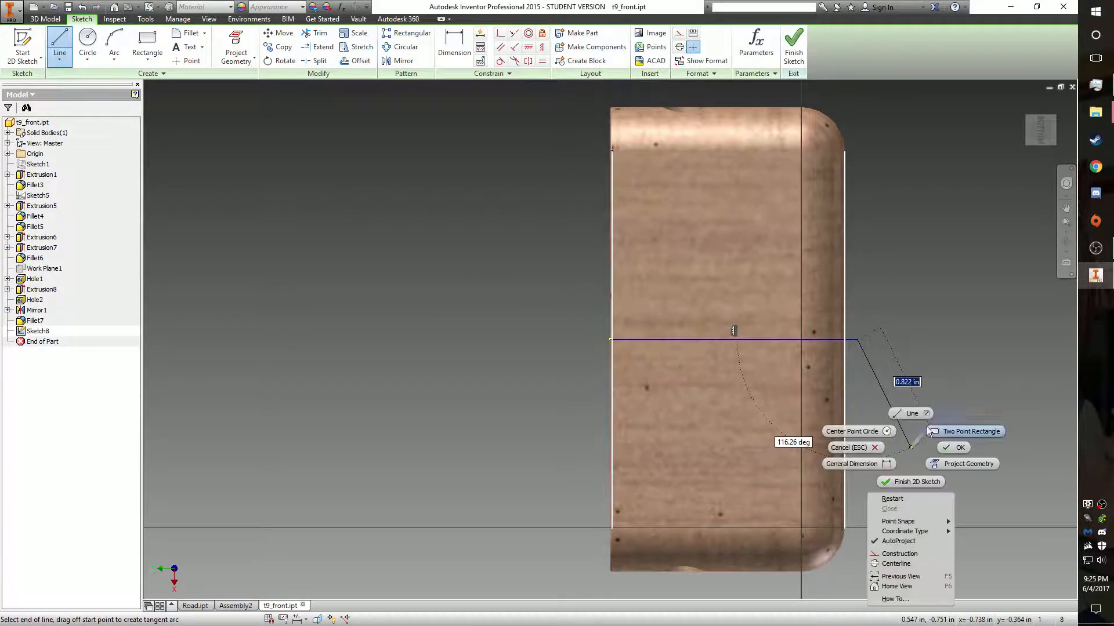
left_click(949, 447)
- Draw a 3.170 in line between the two long sides of the part, crossing the first line at the middle of the flat bottom face
key("l")
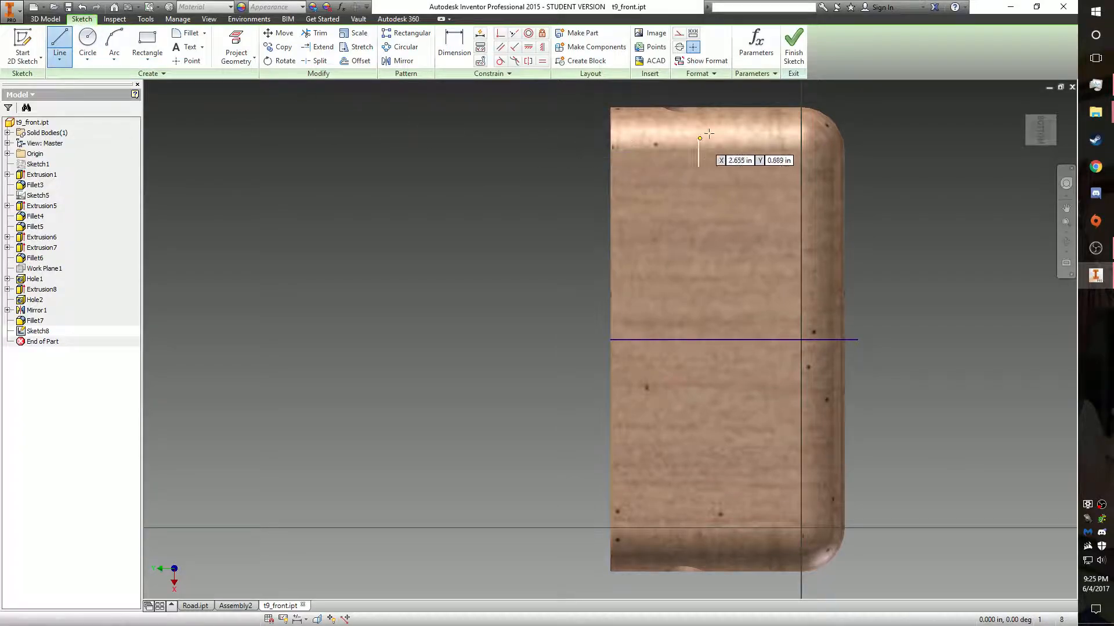
left_click(704, 108)
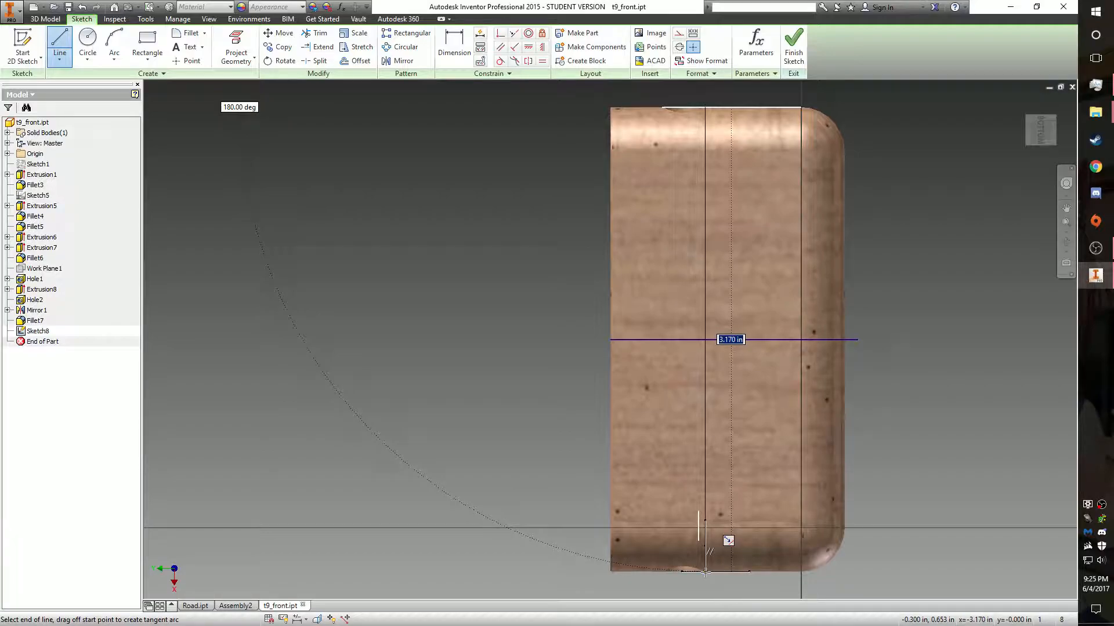
left_click(704, 571)
right_click(733, 580)
left_click(783, 581)
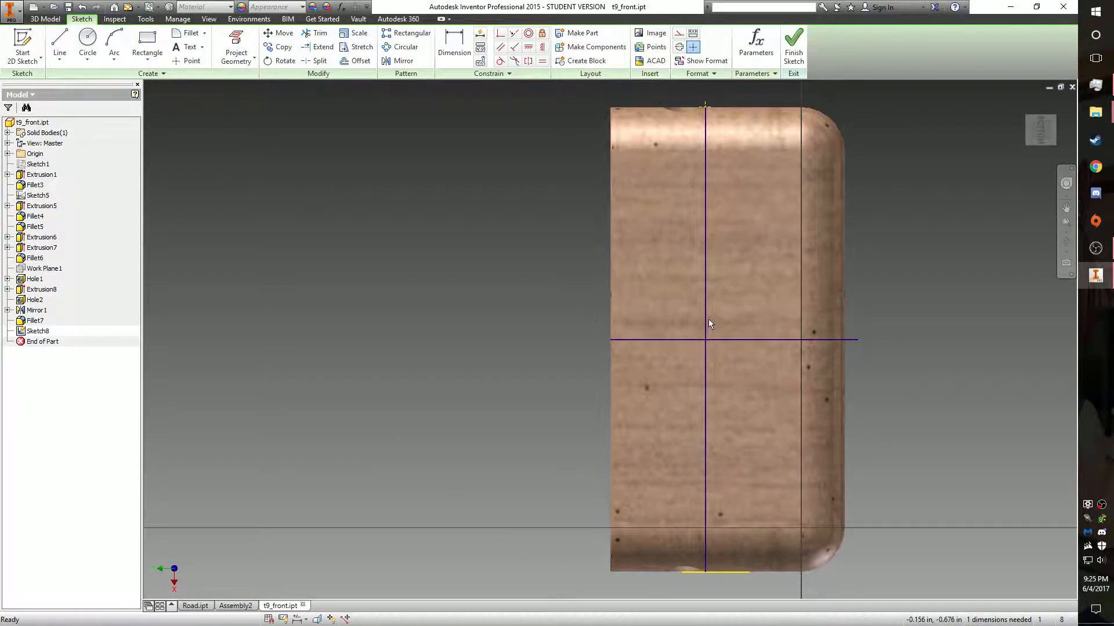
- Place a center point where the two sketch lines cross on the bottom face
left_click(189, 61)
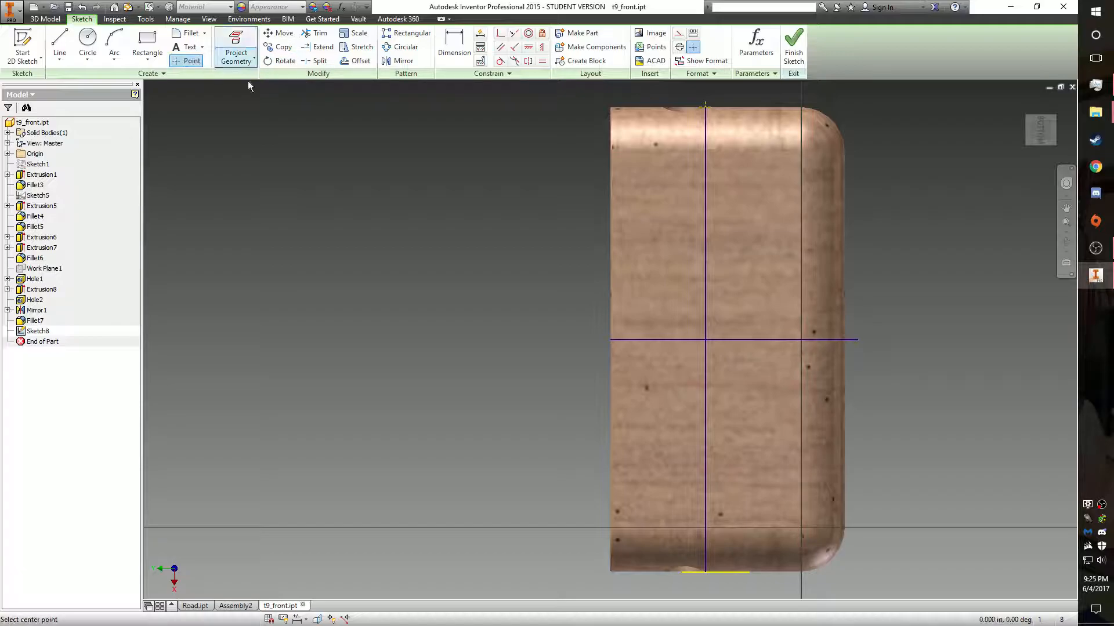
right_click(748, 383)
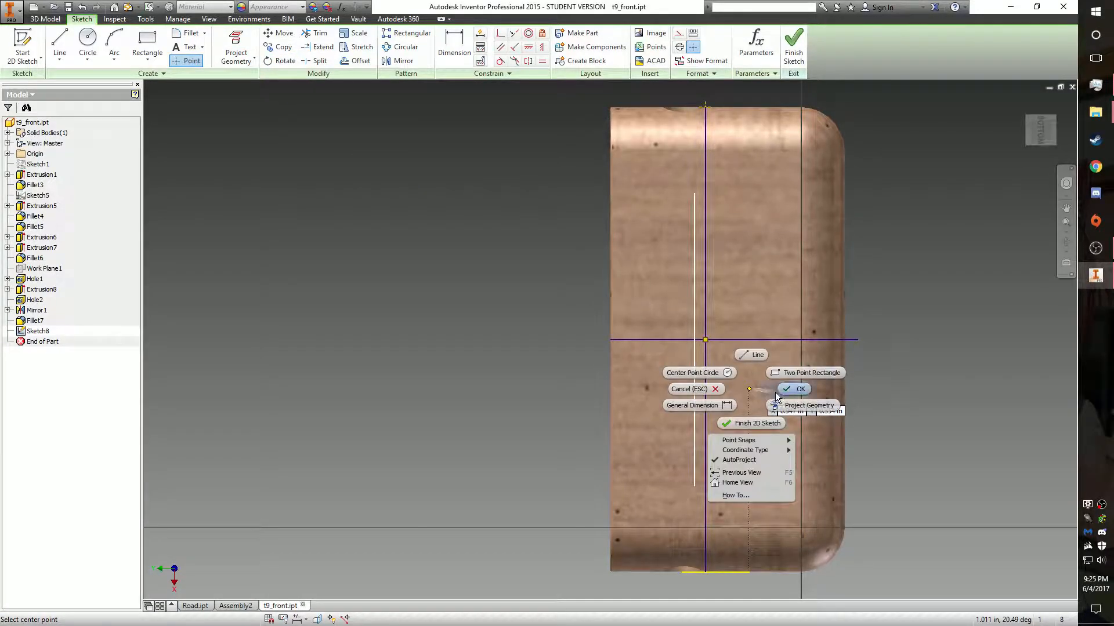
left_click(799, 383)
- Delete the two crossing helper lines and finish the sketch
right_click(730, 340)
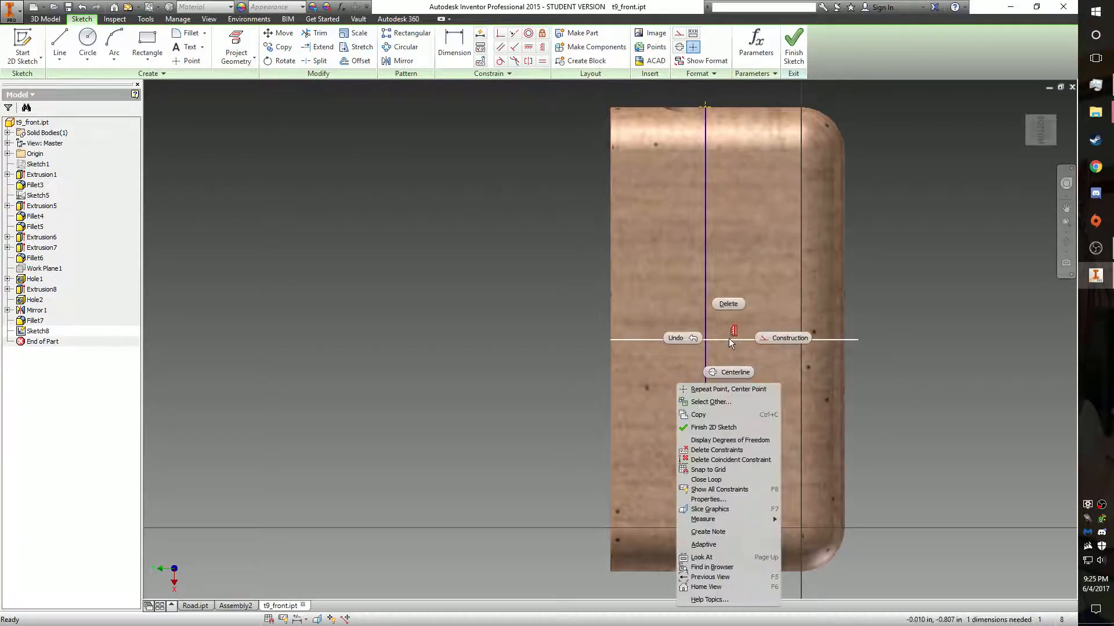
left_click(723, 308)
right_click(705, 317)
left_click(707, 285)
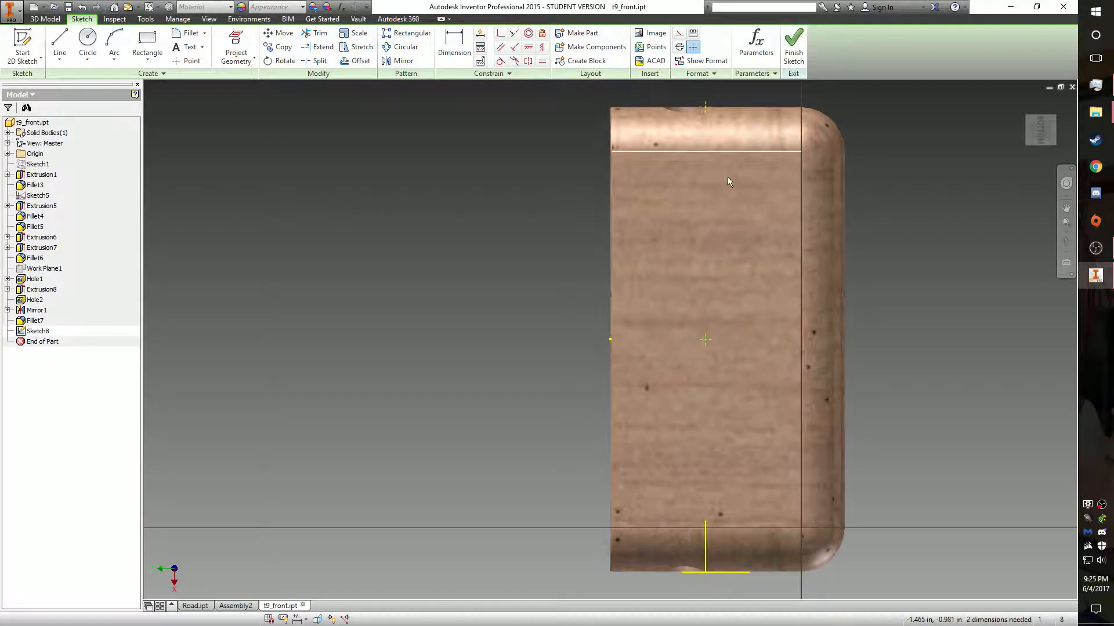
left_click(792, 64)
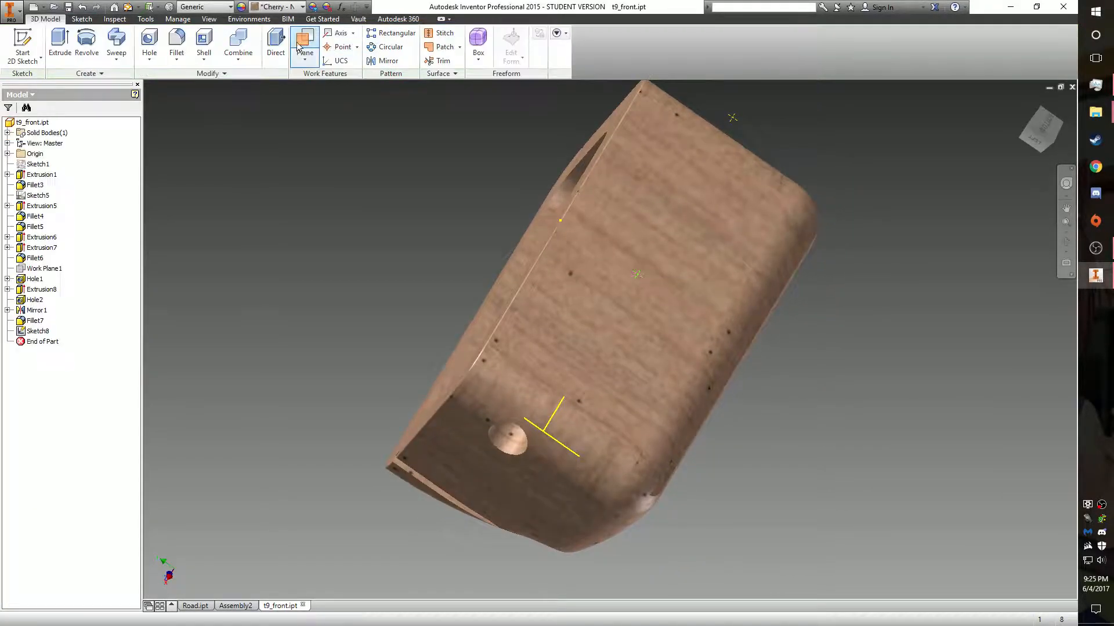
- Create a work axis through the sketched center point, perpendicular to the bottom face, and hide the sketch
left_click(331, 35)
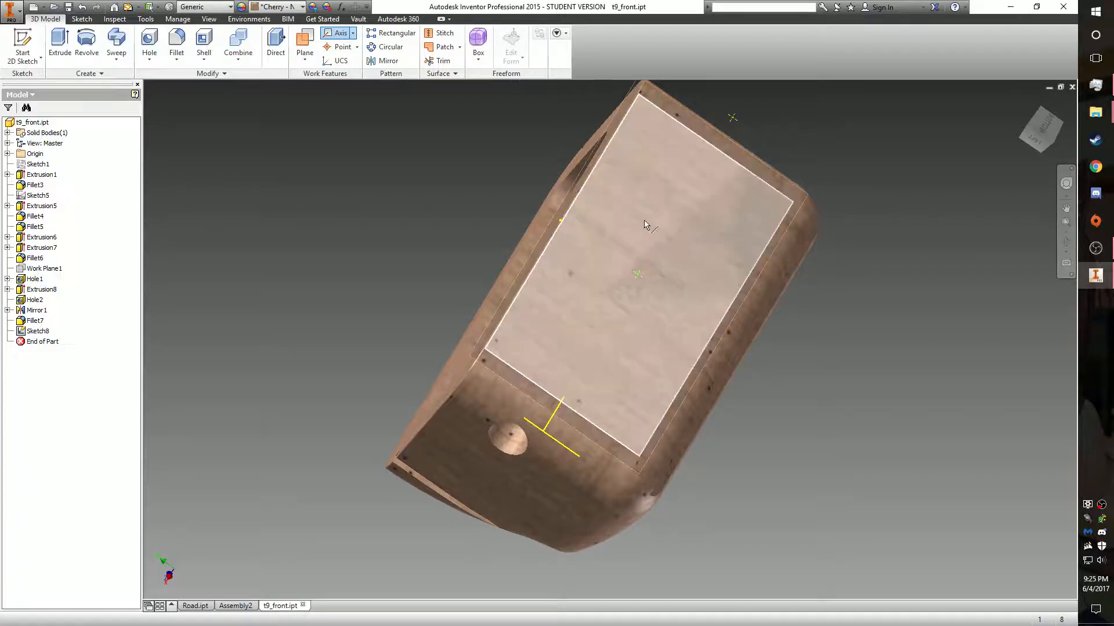
left_click(640, 276)
left_click(662, 329)
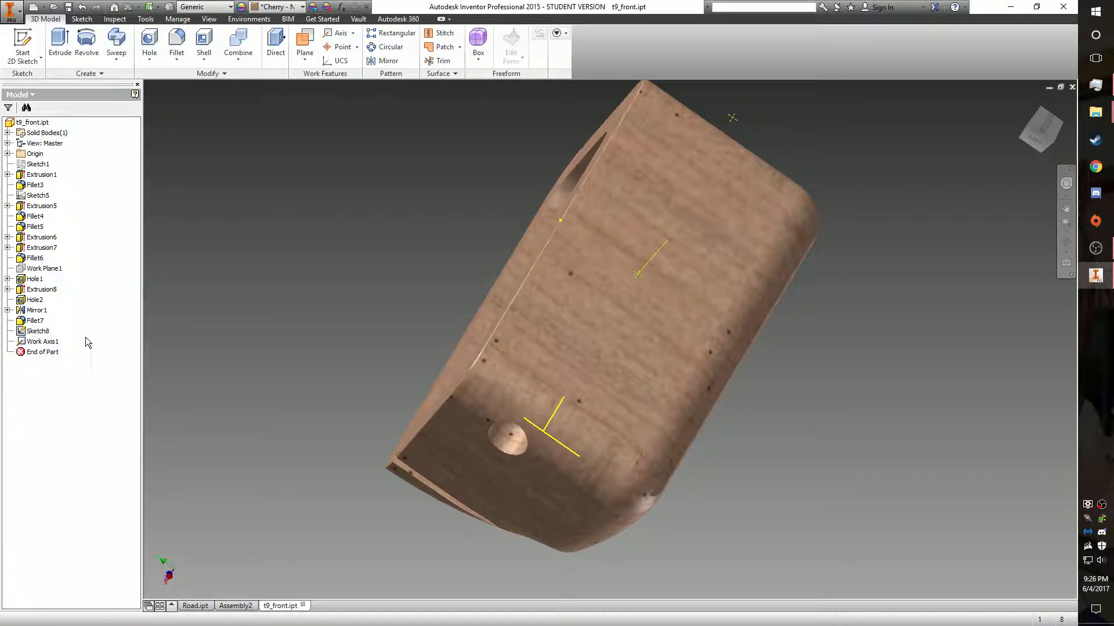
right_click(38, 334)
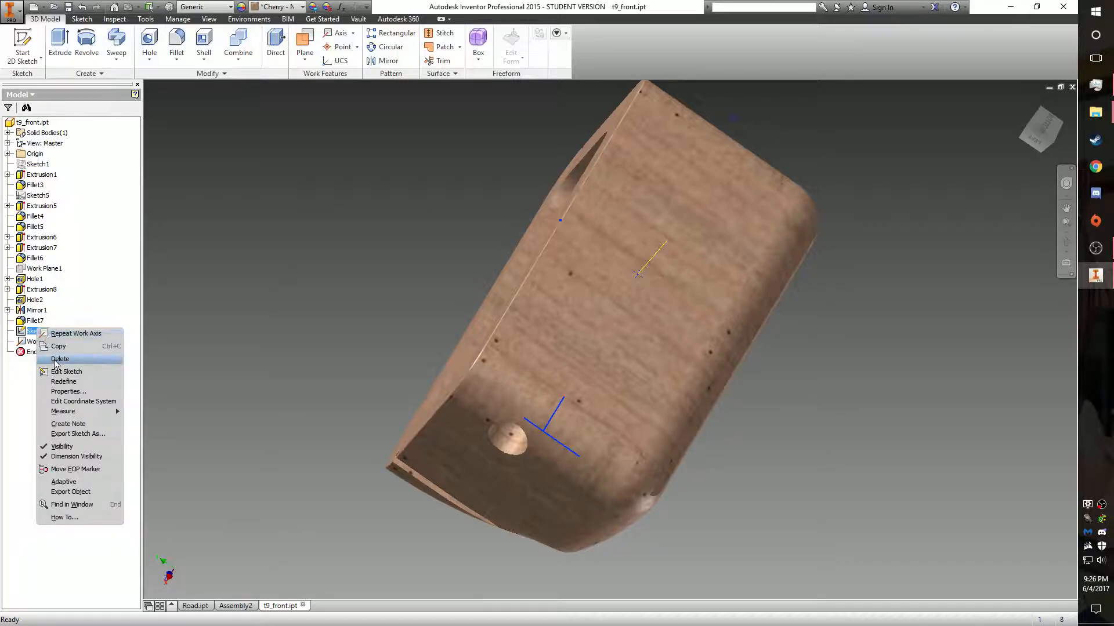
left_click(76, 450)
- Save the front part and close its window to return to the truck assembly
left_click_drag(1034, 142, 861, 227)
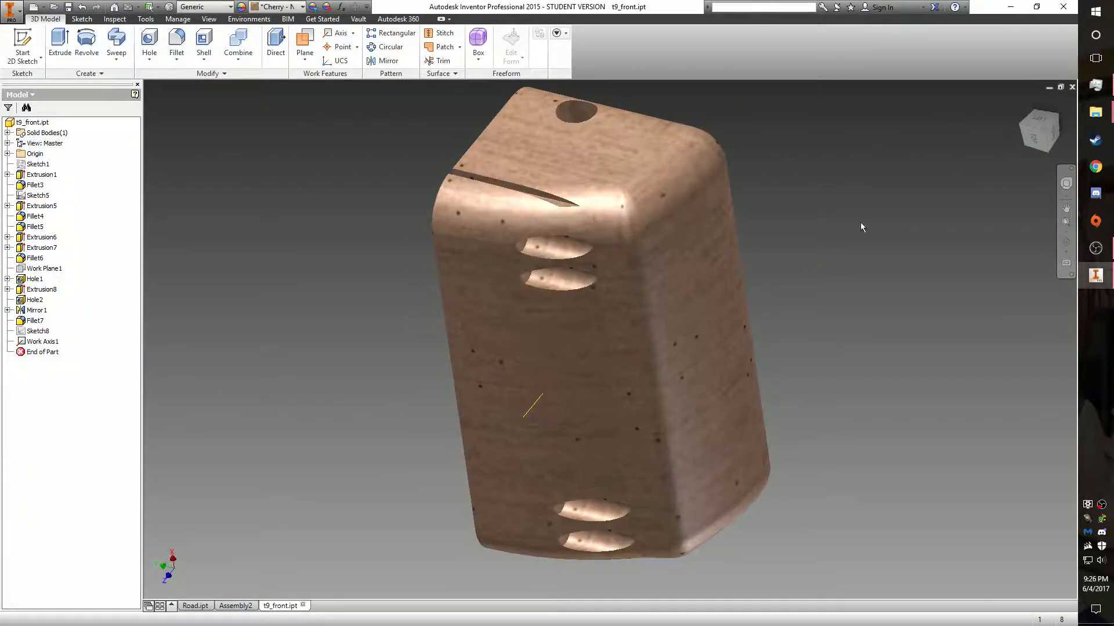
left_click(68, 7)
left_click(591, 301)
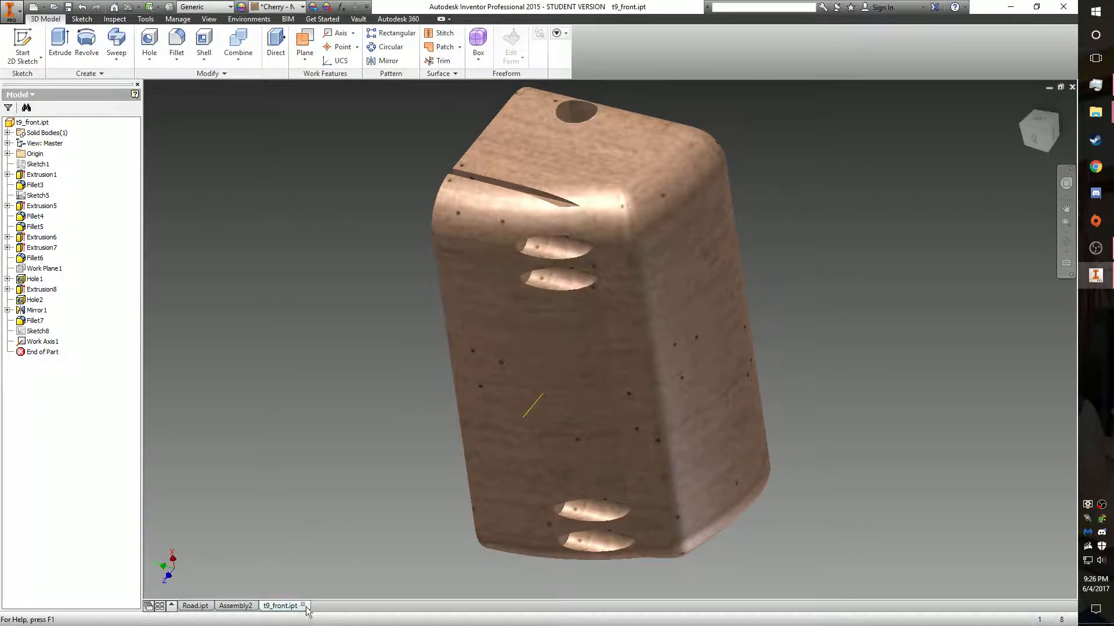
left_click(303, 605)
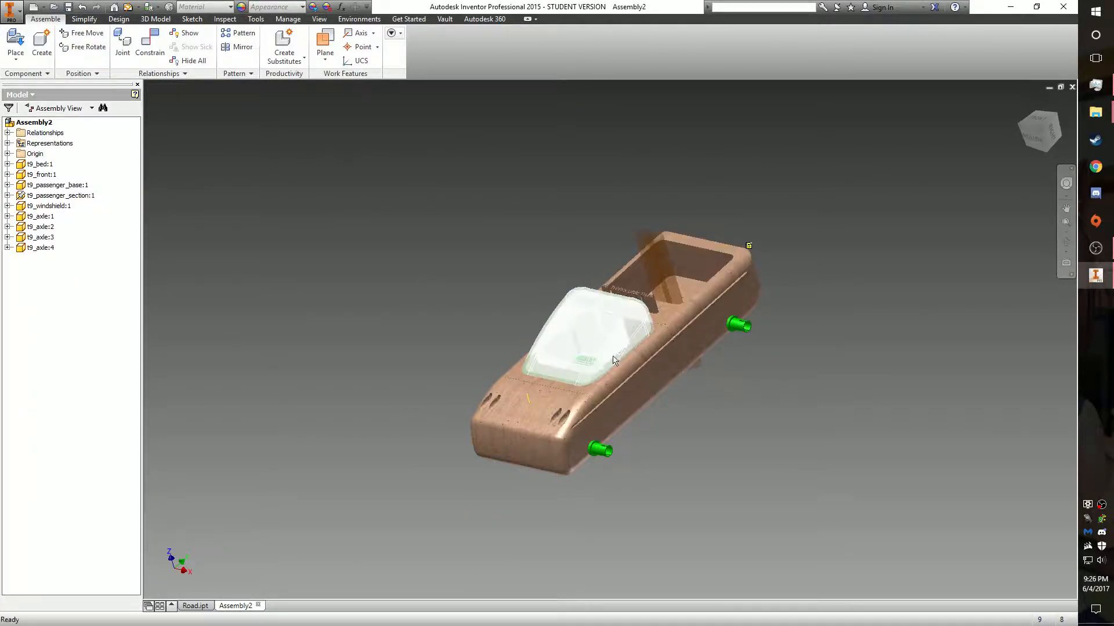
- Create a new assembly file from the Standard.iam template
left_click(7, 8)
left_click(17, 48)
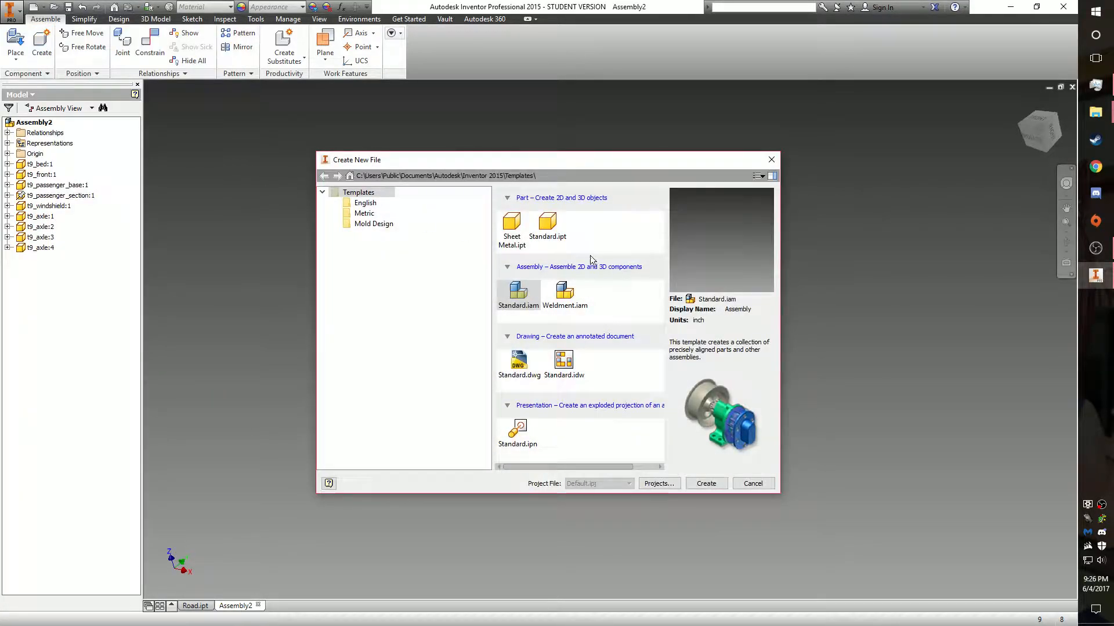
left_click(706, 483)
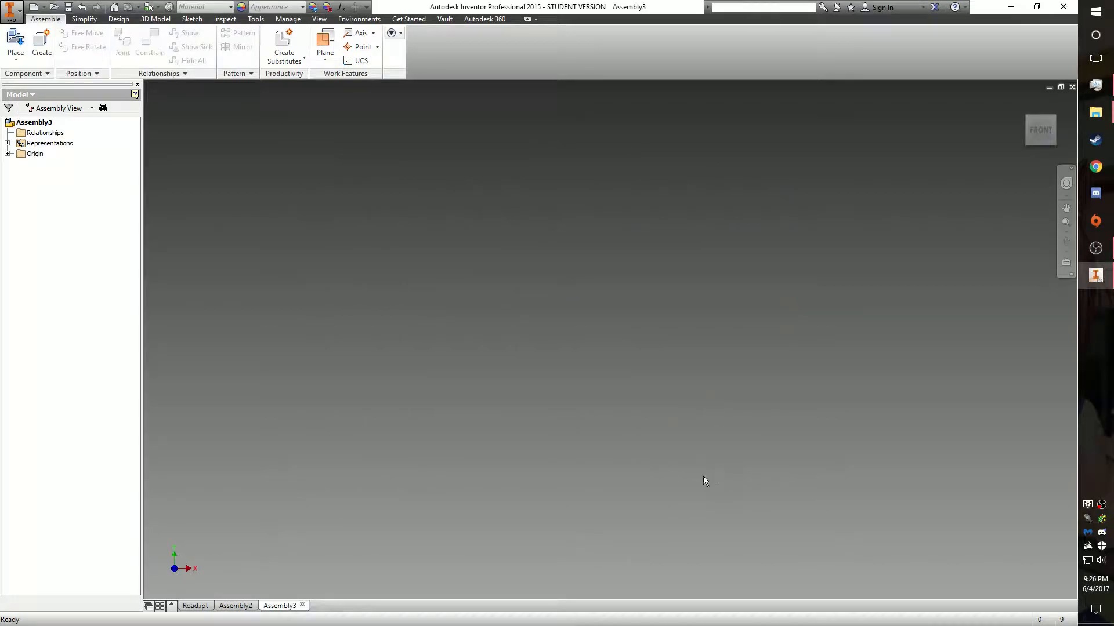
- Place one t9_tire.ipt from the Automoblox Tutorial folder in the new assembly
left_click(16, 41)
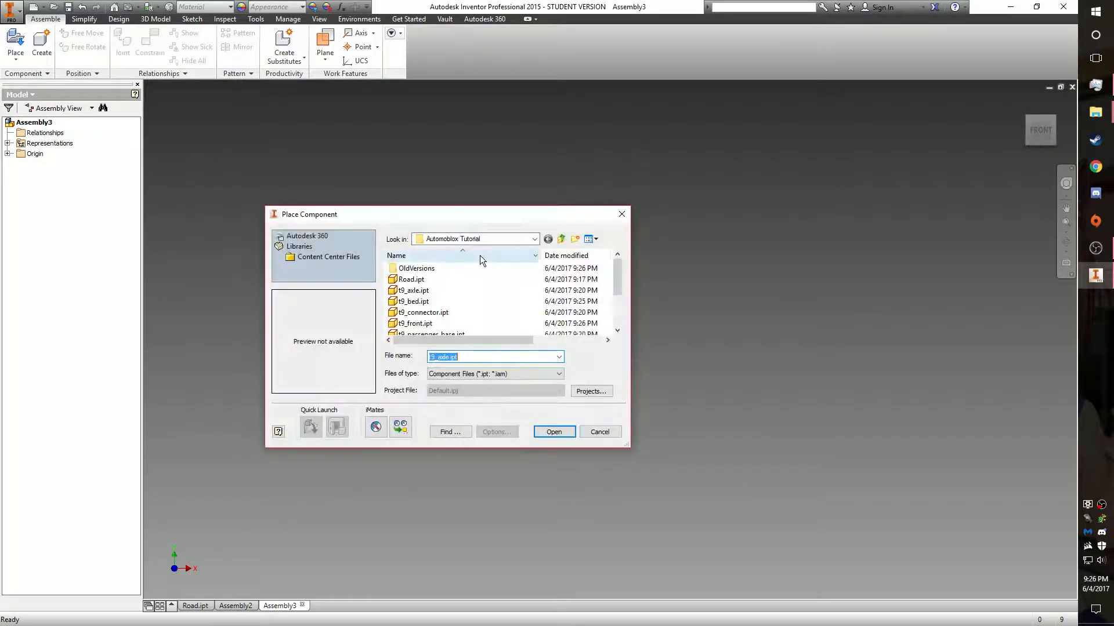
scroll(429, 301, "down", 2)
left_click(425, 302)
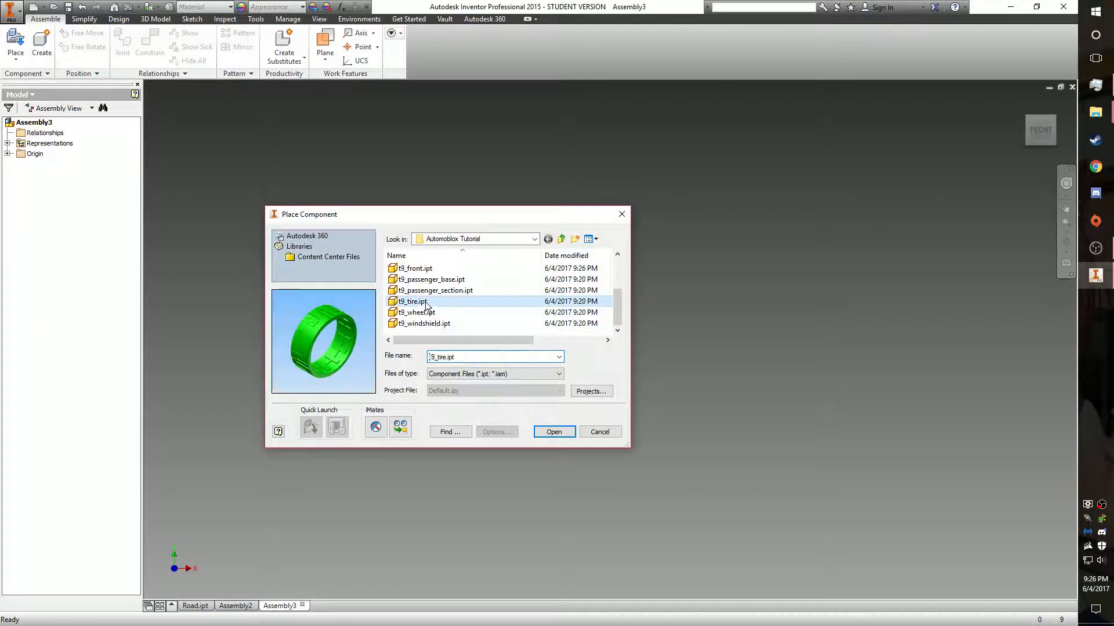
left_click(553, 431)
left_click(410, 323)
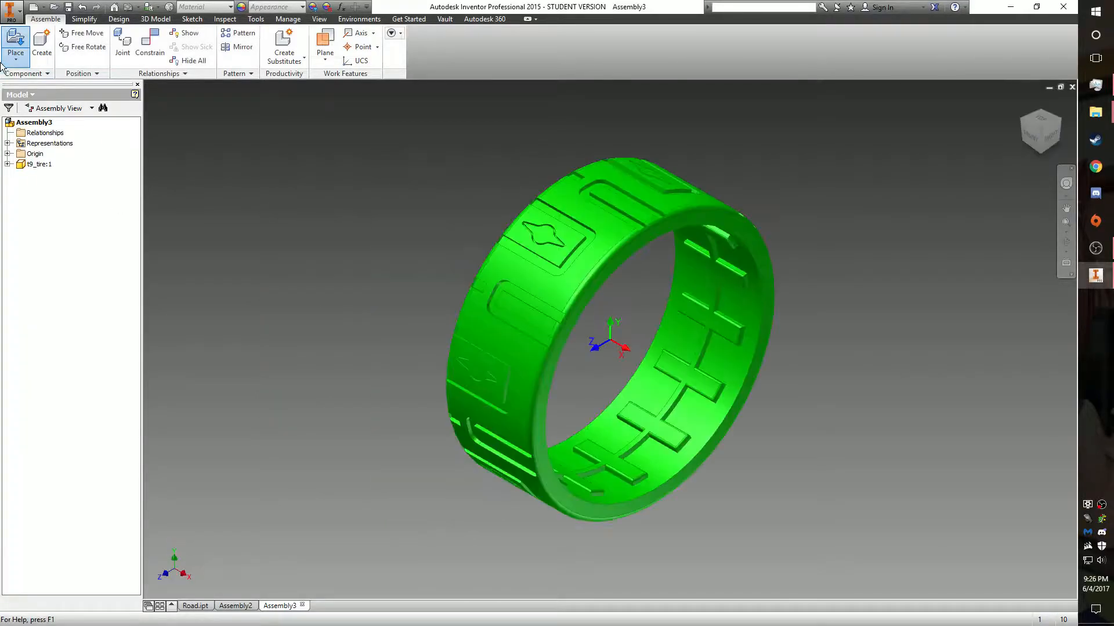
- Place one t9_wheel.ipt beside the tire and end the placement
left_click(16, 41)
scroll(429, 301, "down", 2)
left_click(416, 312)
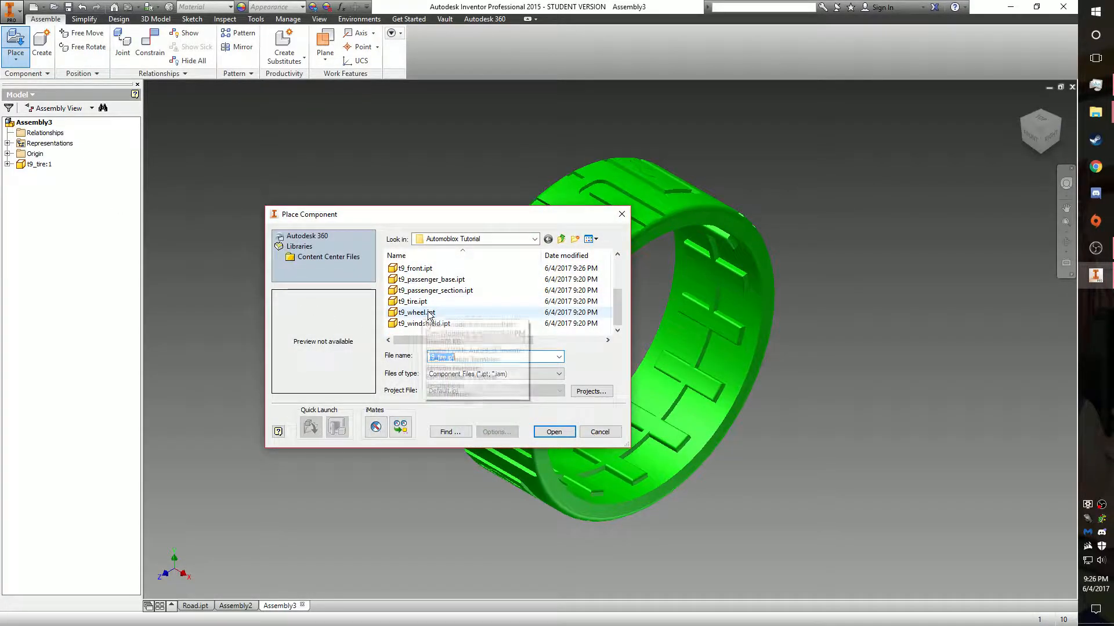
left_click(554, 432)
left_click(882, 455)
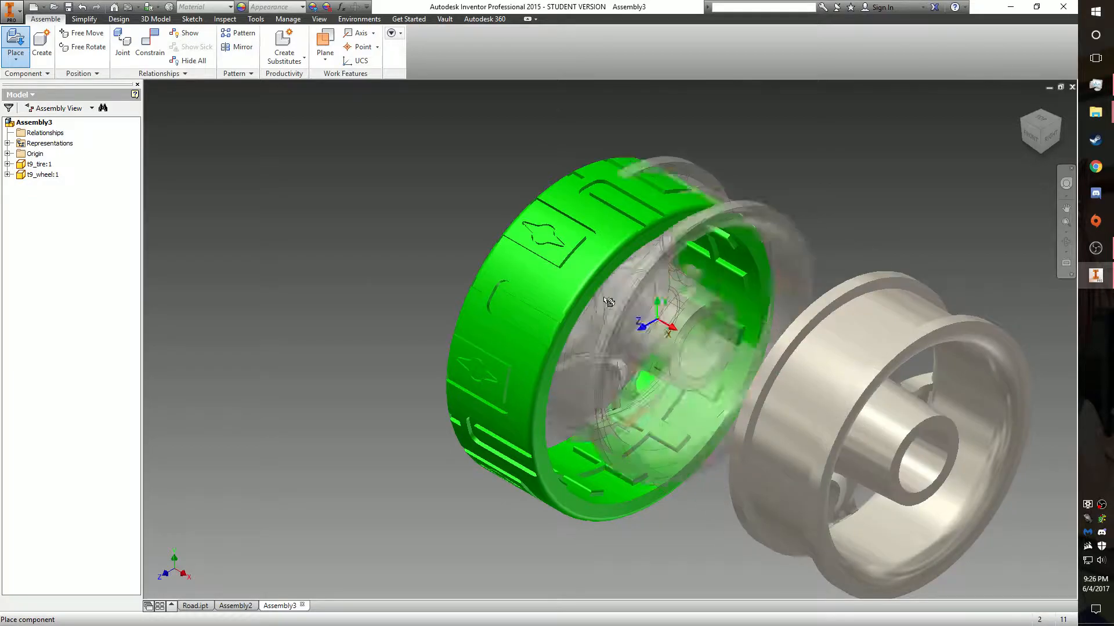
right_click(228, 186)
left_click(283, 187)
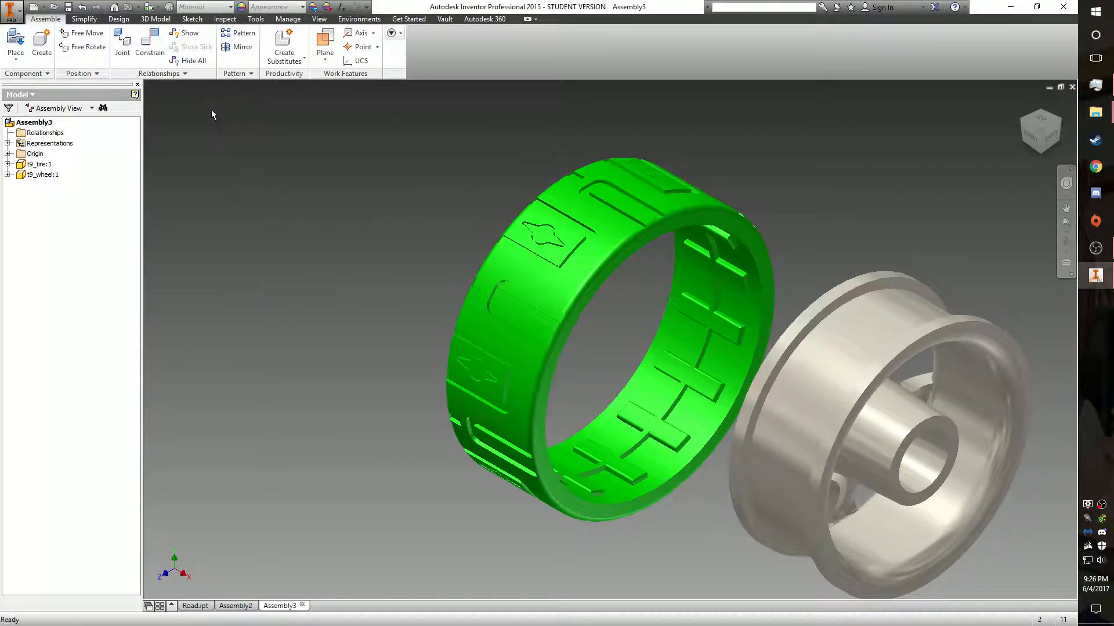
- Add an aligned Insert constraint between the tire's inner circular edge and the wheel's outer rim edge with 0.000 in offset
key("c")
left_click(225, 133)
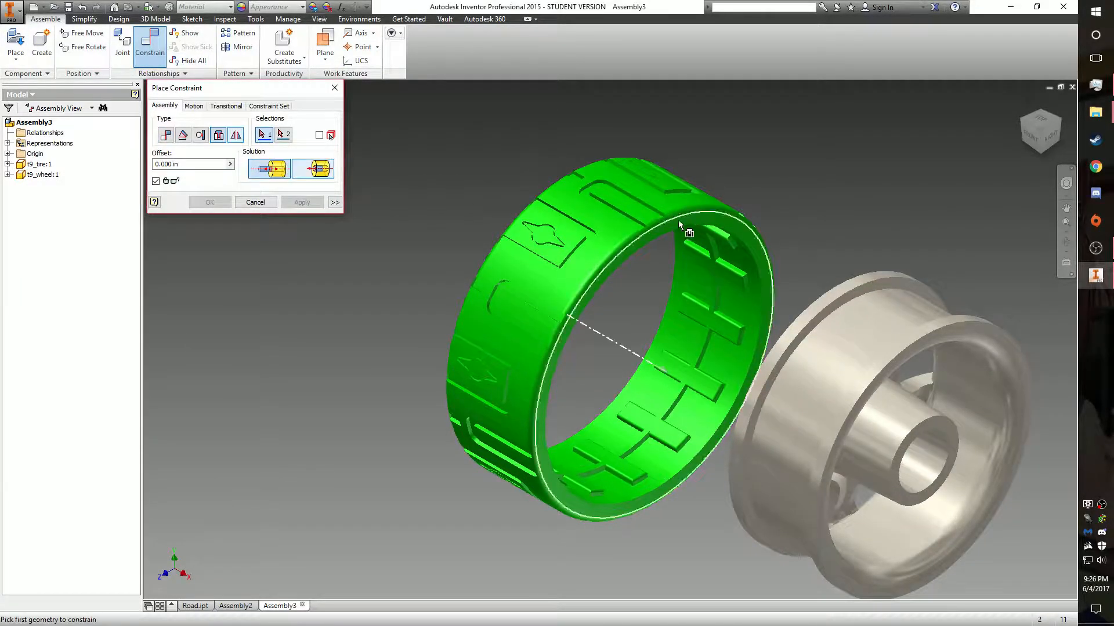
left_click(683, 228)
left_click(931, 338)
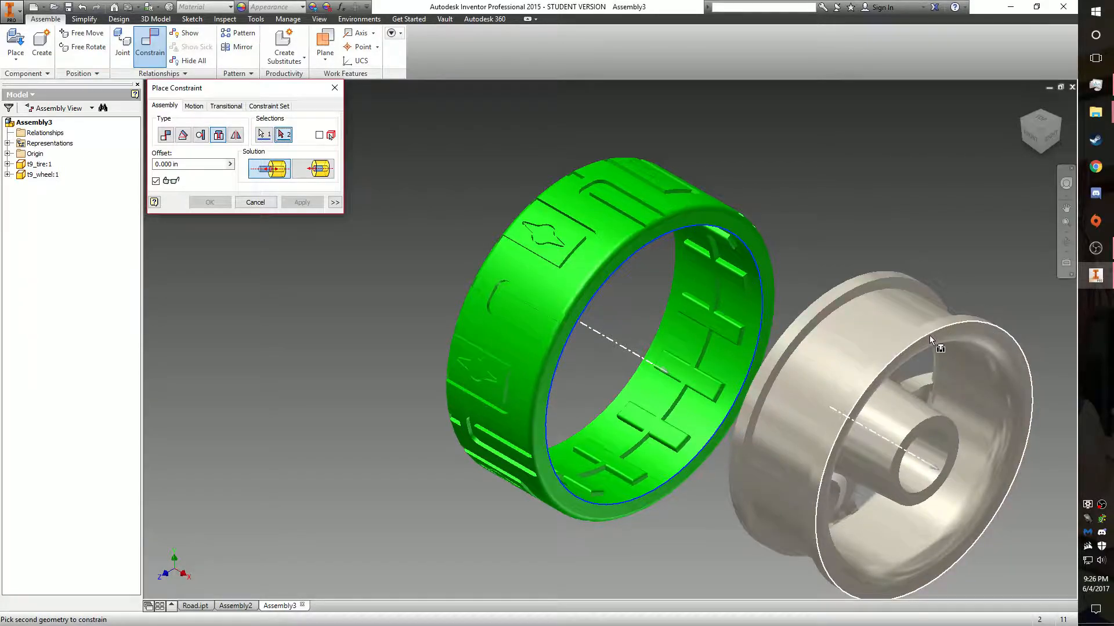
left_click(313, 170)
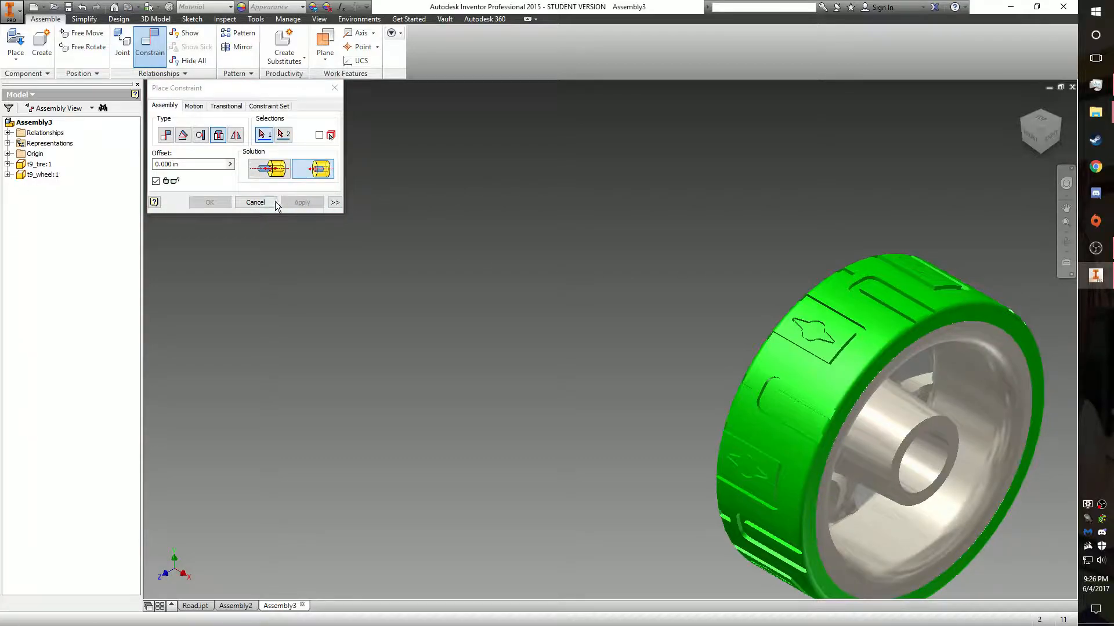
left_click(210, 202)
- Make the origin XZ planes of the wheel and the tire visible
left_click(8, 174)
left_click(7, 164)
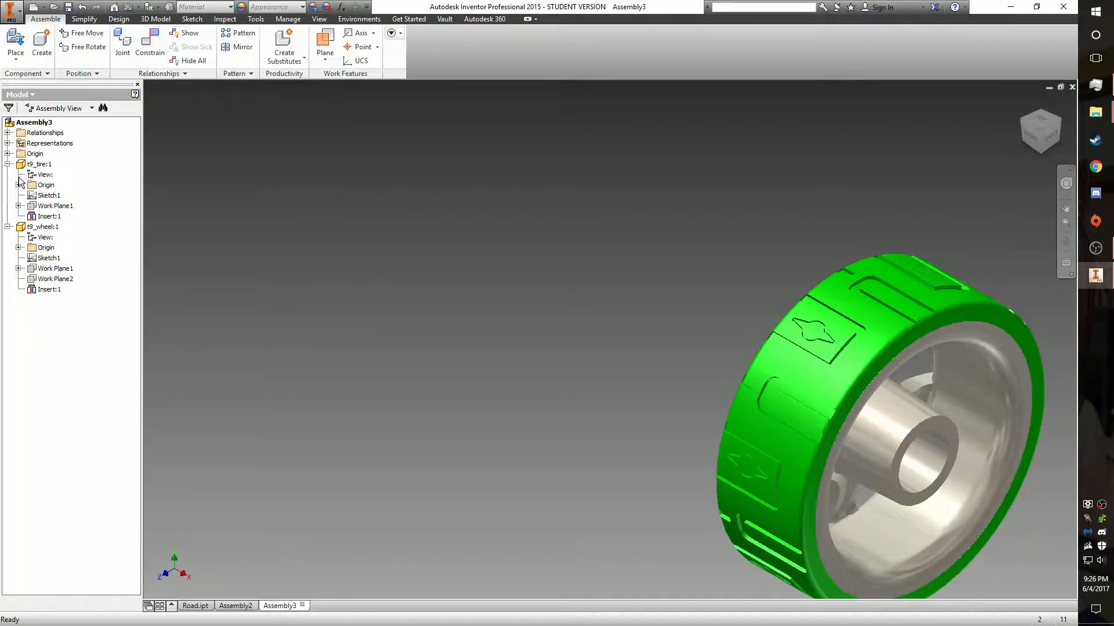
left_click(19, 185)
left_click(19, 321)
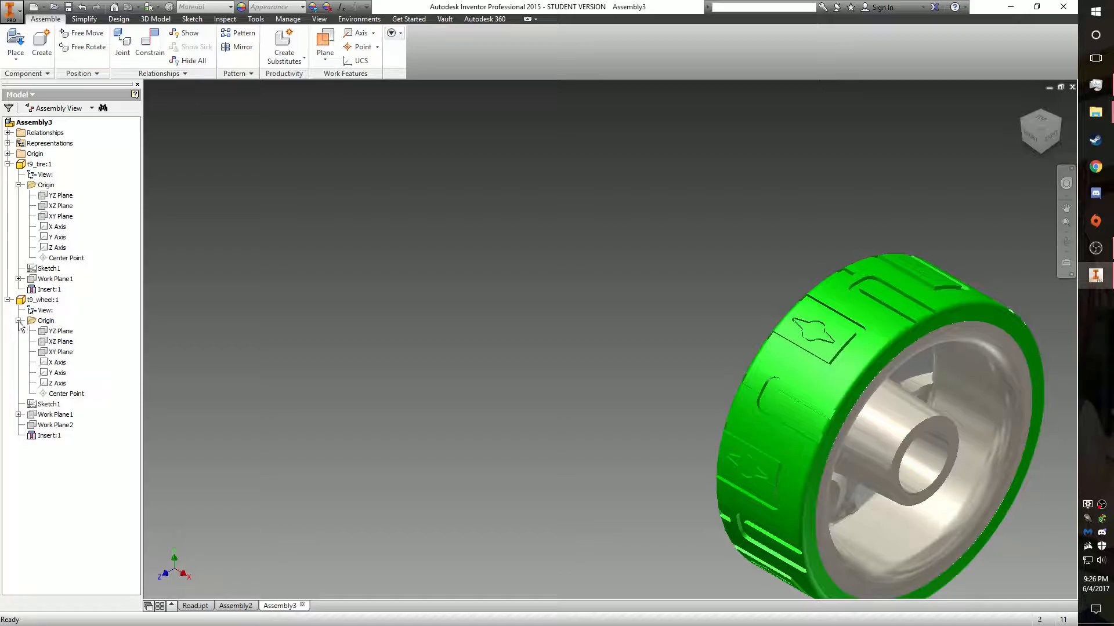
right_click(56, 343)
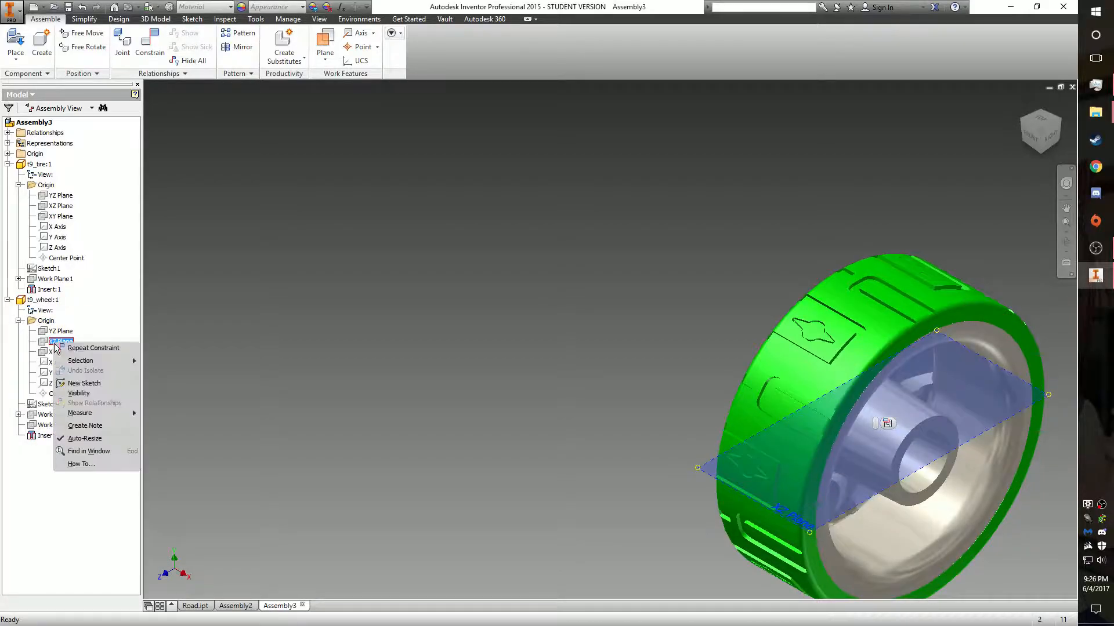
left_click(79, 394)
right_click(63, 205)
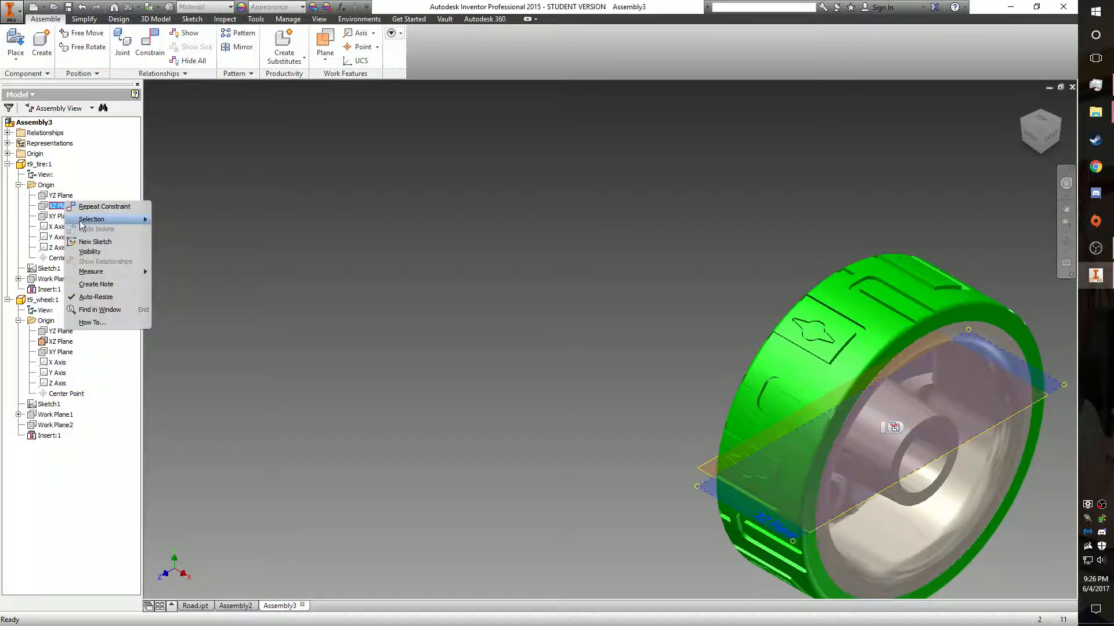
left_click(90, 251)
- Add a Mate constraint with 0.000 in offset between the XZ origin planes of the tire and the wheel
scroll(604, 259, "up", 3)
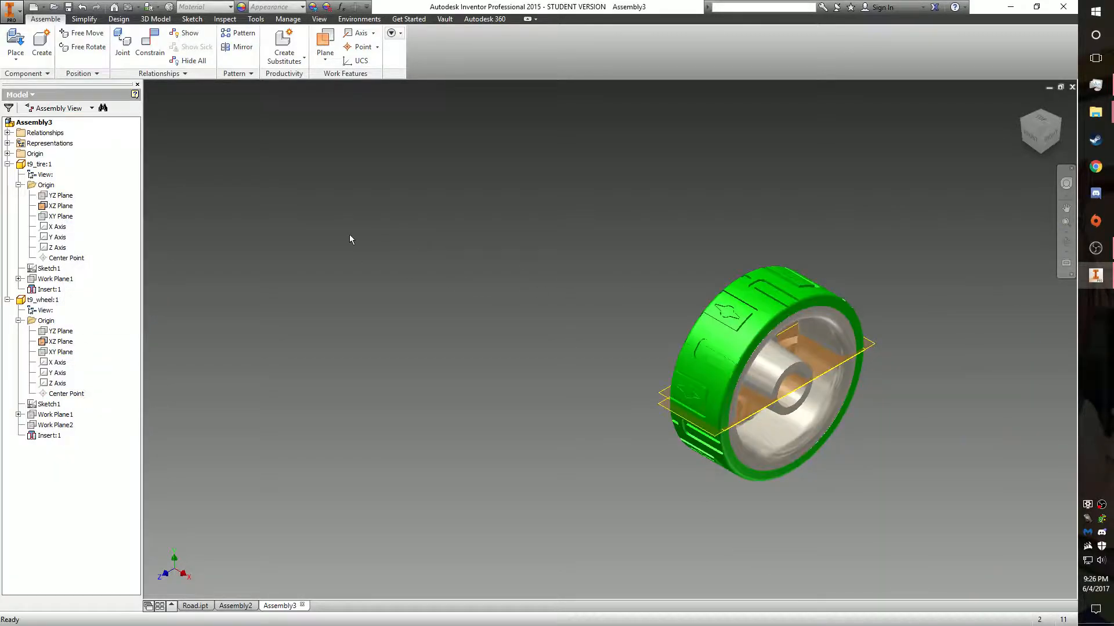
scroll(824, 341, "down", 3)
left_click(145, 51)
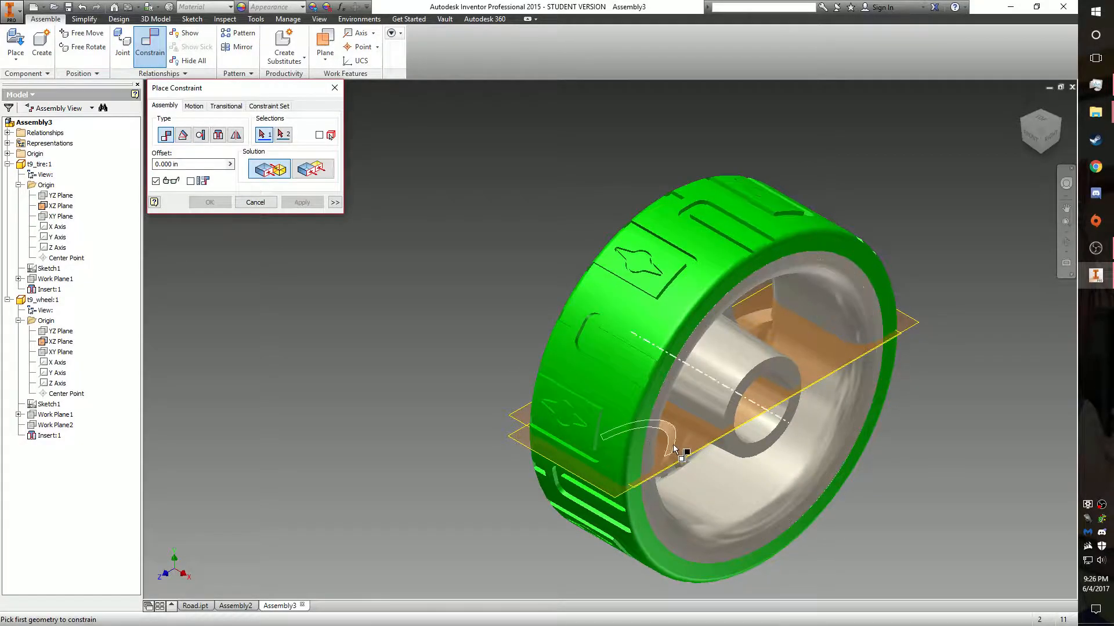
left_click(510, 412)
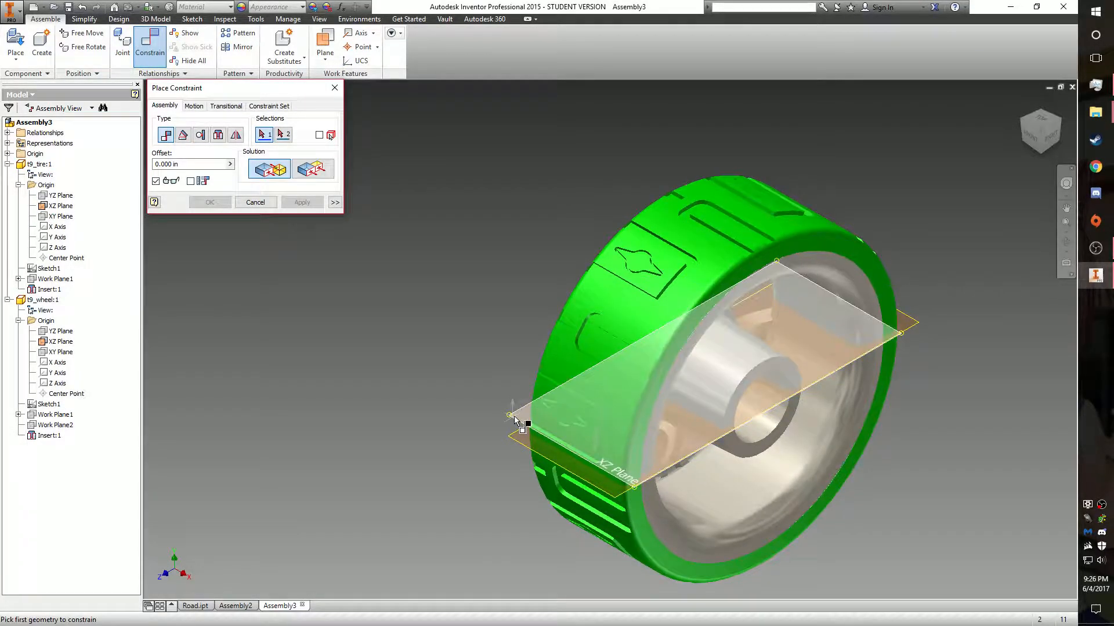
left_click(521, 442)
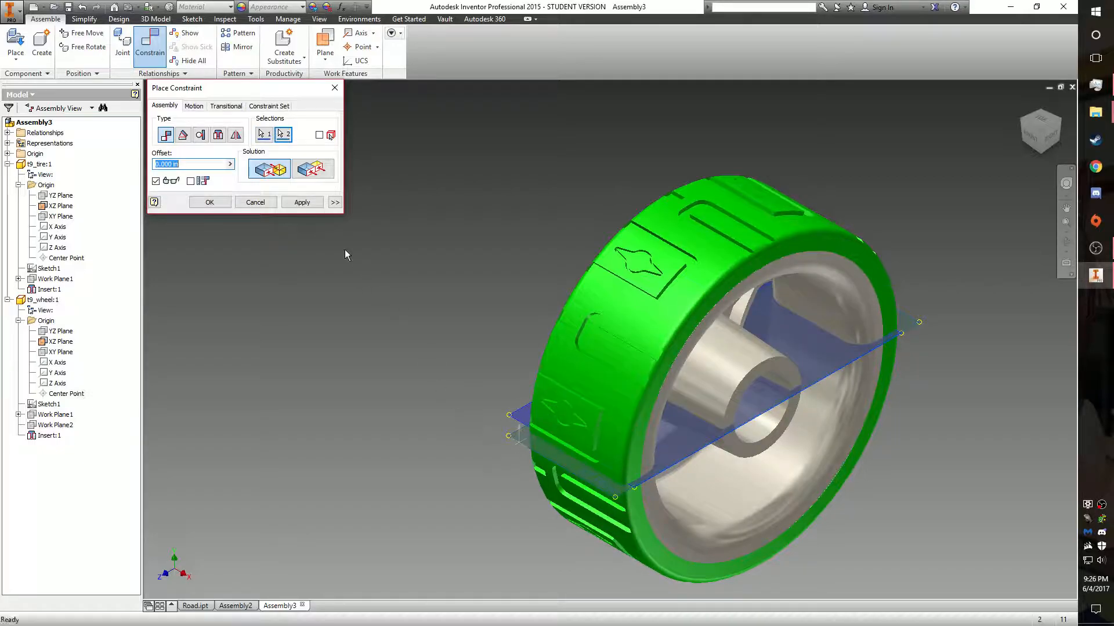
left_click(302, 202)
left_click(210, 202)
- Hide the XZ origin planes of the tire and the wheel, and collapse both components in the model tree
right_click(56, 206)
left_click(93, 256)
right_click(56, 352)
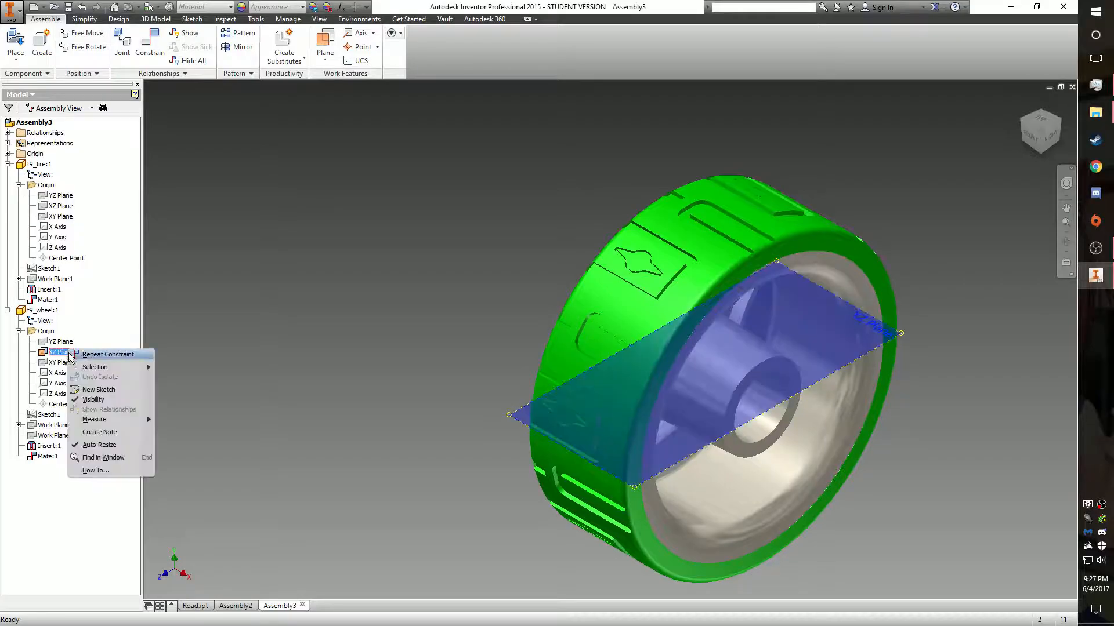
left_click(92, 400)
left_click(7, 164)
left_click(8, 175)
- Save the tire-and-wheel assembly as Tire in the Automoblox Tutorial folder, including its changed dependent parts
left_click(67, 6)
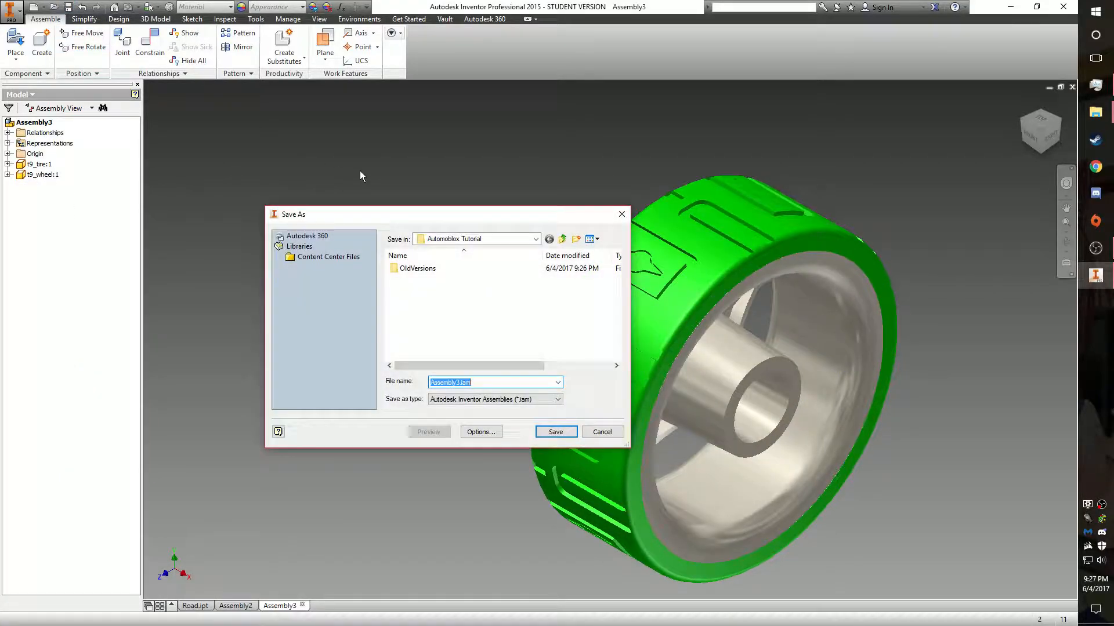
type("Ti")
left_click(555, 432)
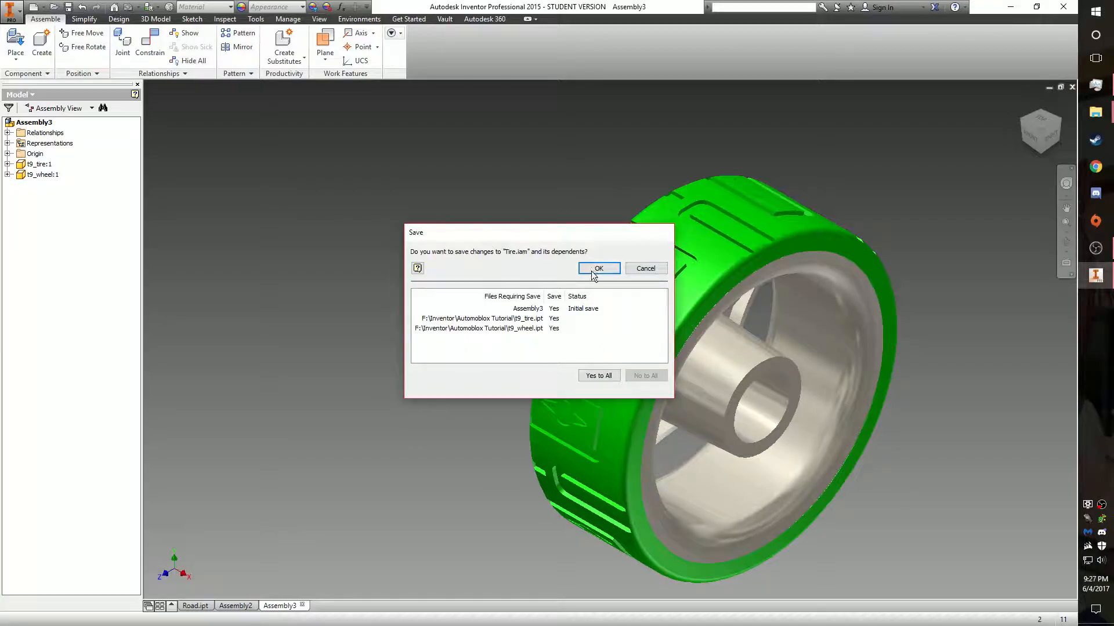
left_click(596, 269)
left_click(589, 301)
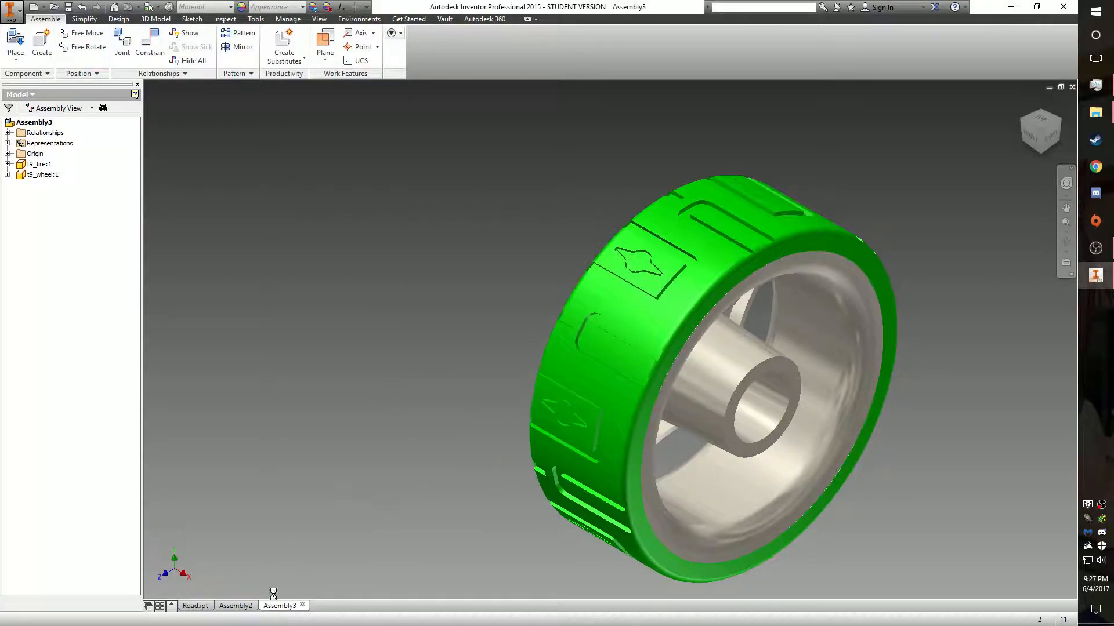
- Switch to Assembly2 with the truck body and save it as Car, including all its changed dependent parts
left_click(242, 607)
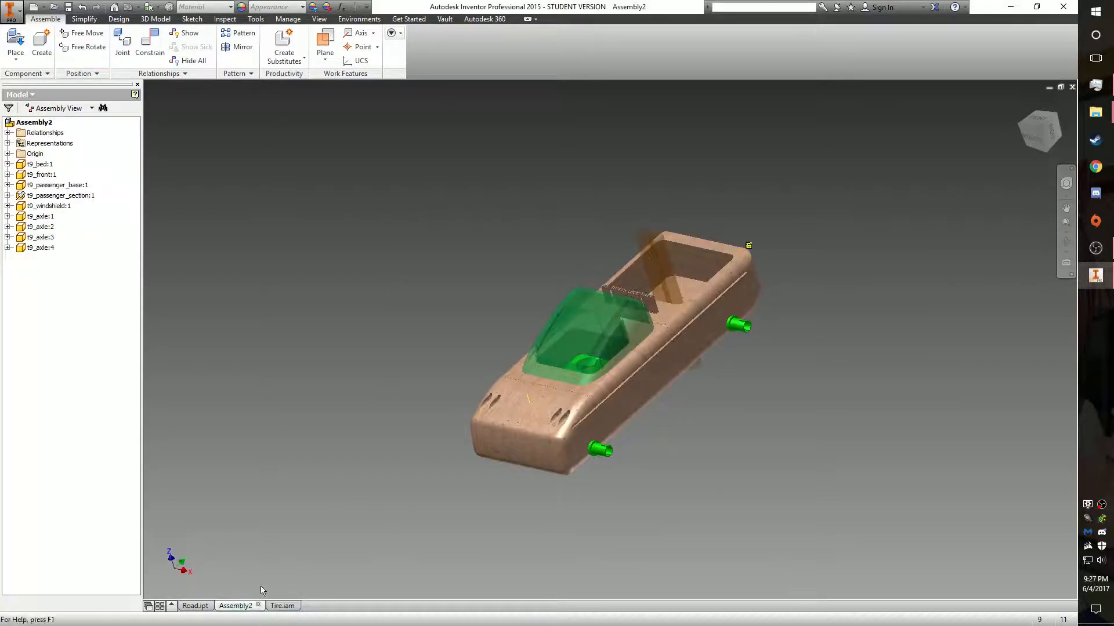
left_click(68, 8)
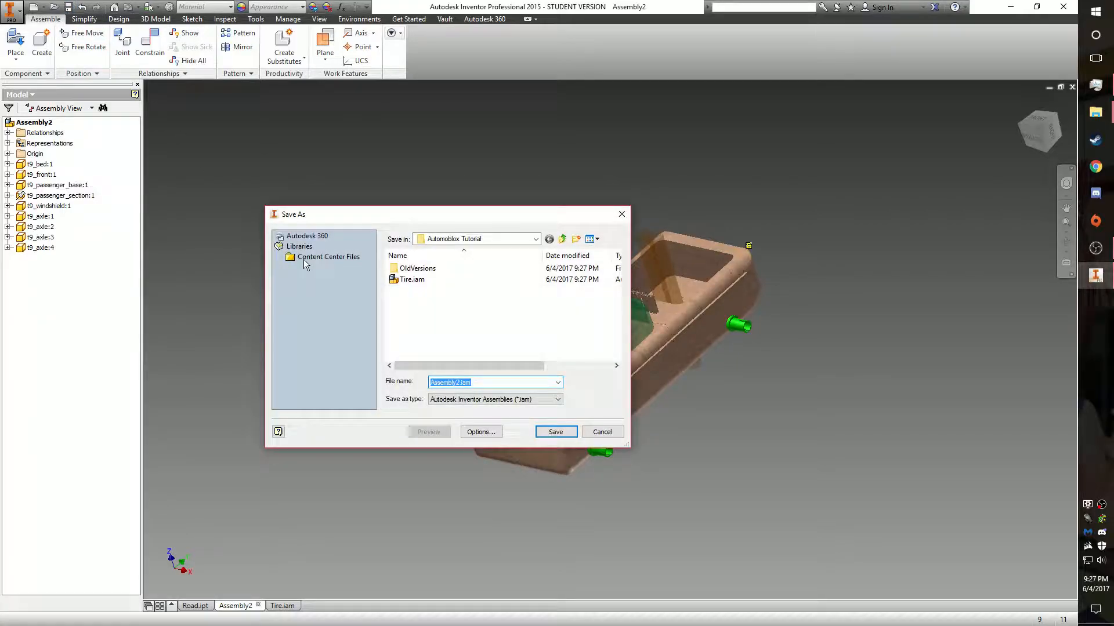
type("Car")
key("Return")
left_click(603, 377)
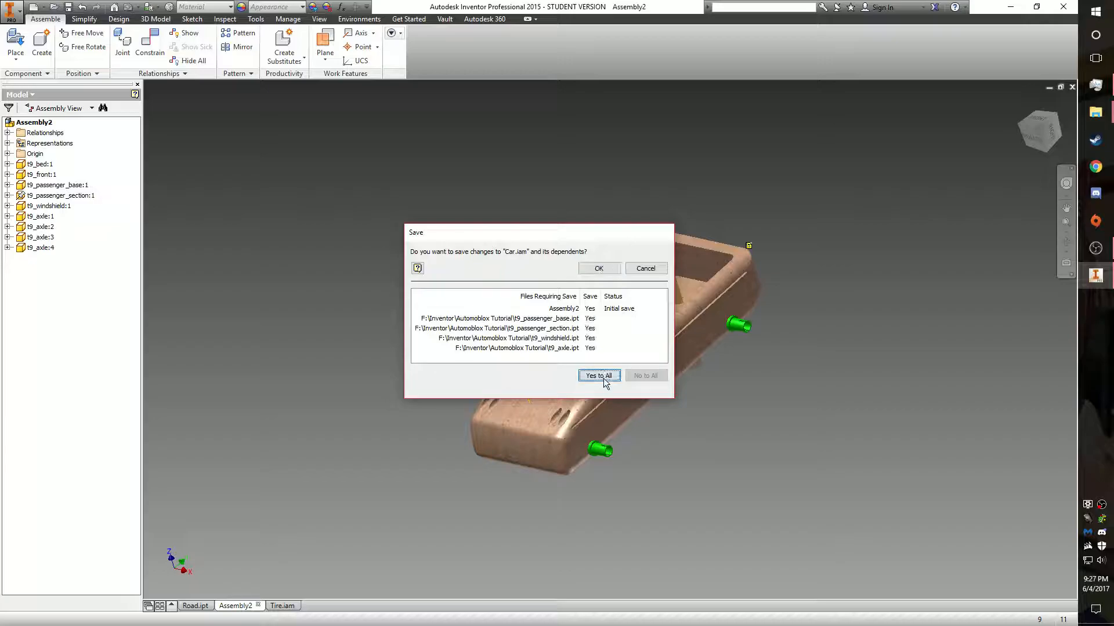
left_click(598, 269)
left_click(597, 303)
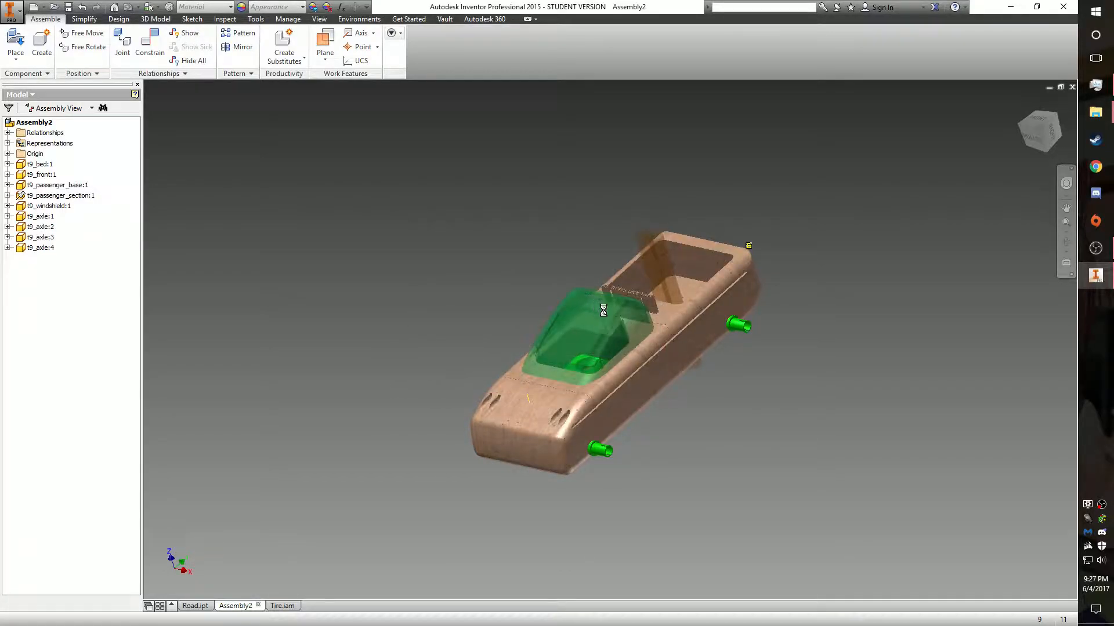